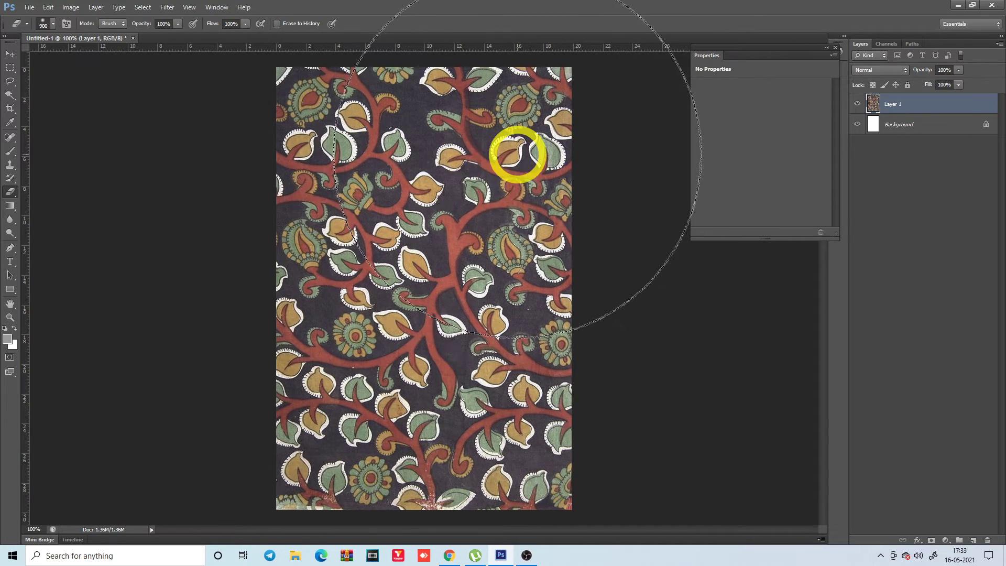
# Select the entire floral image with a rectangular marquee and start a clipboard-sized new document.
pyautogui.press('m')
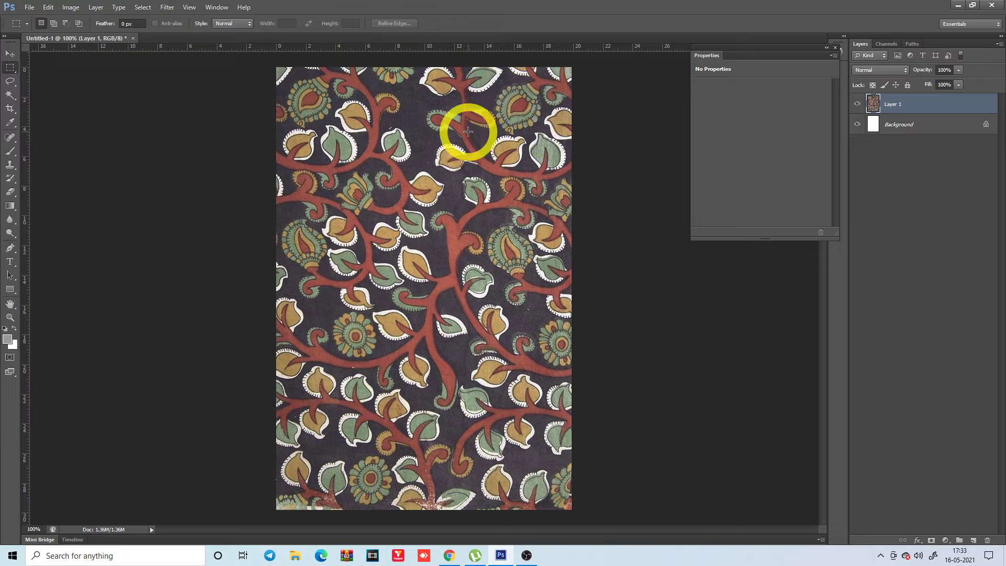
pyautogui.hotkey('ctrl', '-')
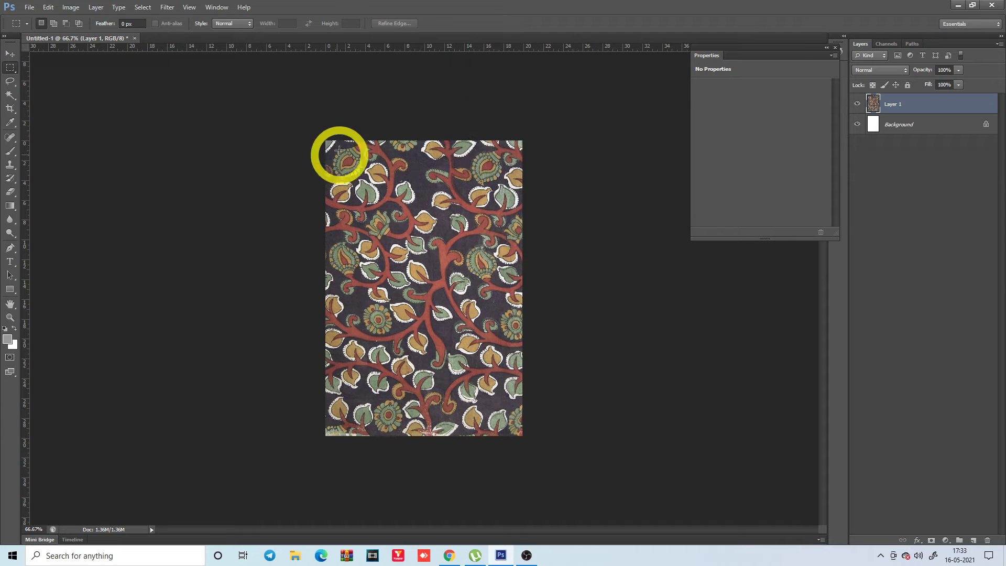
pyautogui.moveTo(325, 140); pyautogui.dragTo(539, 458)
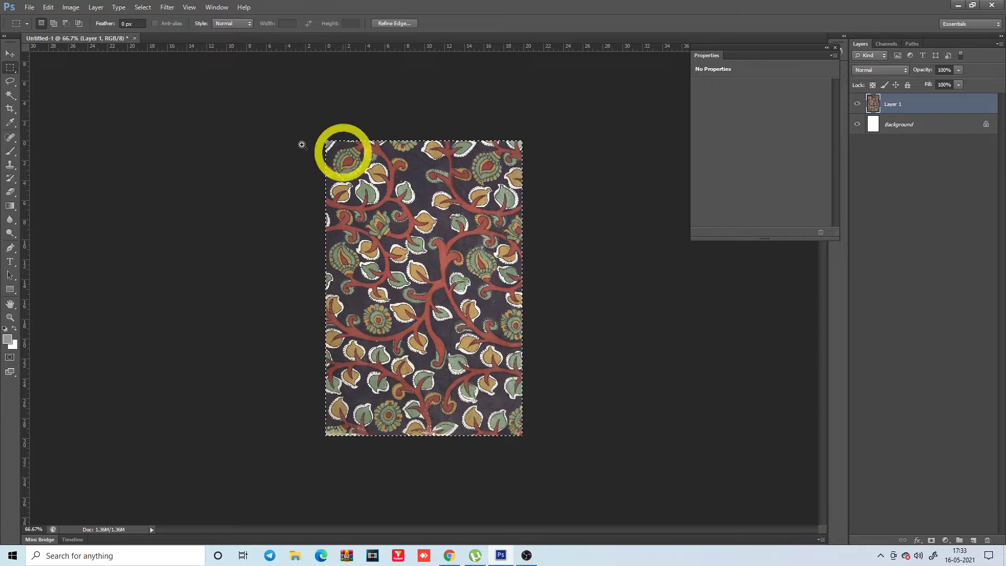
pyautogui.moveTo(255, 163); pyautogui.dragTo(577, 484)
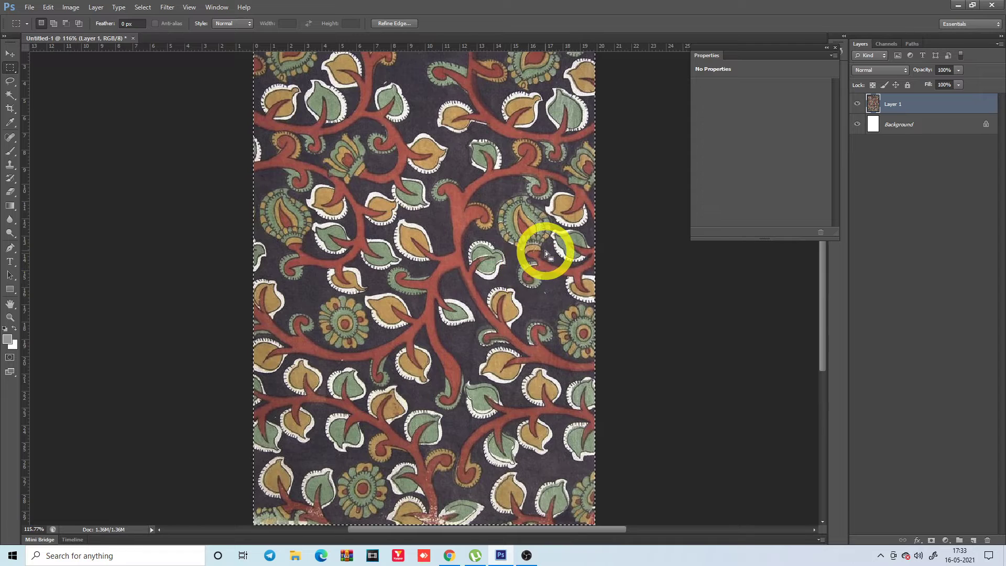
pyautogui.hotkey('ctrl', '1')
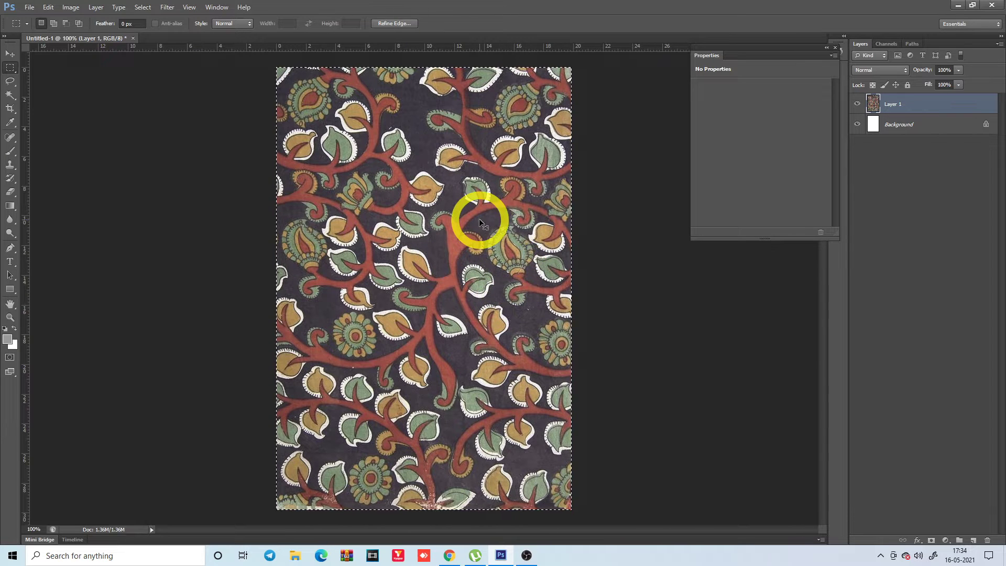
pyautogui.hotkey('ctrl', 'n')
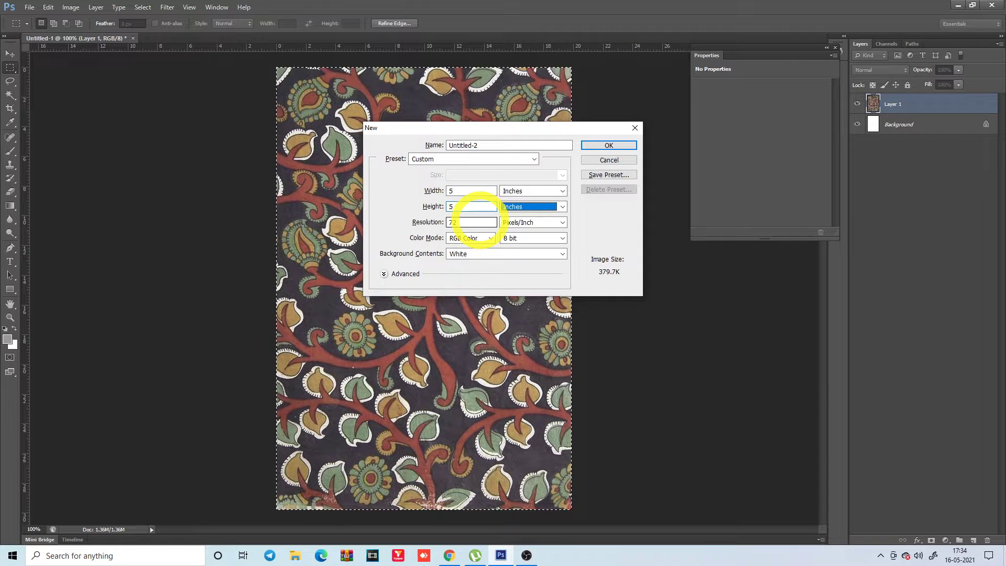
# Create the blank 5 × 5 inch Untitled-2 canvas and draw a circular selection near its top-left.
pyautogui.press('Return')
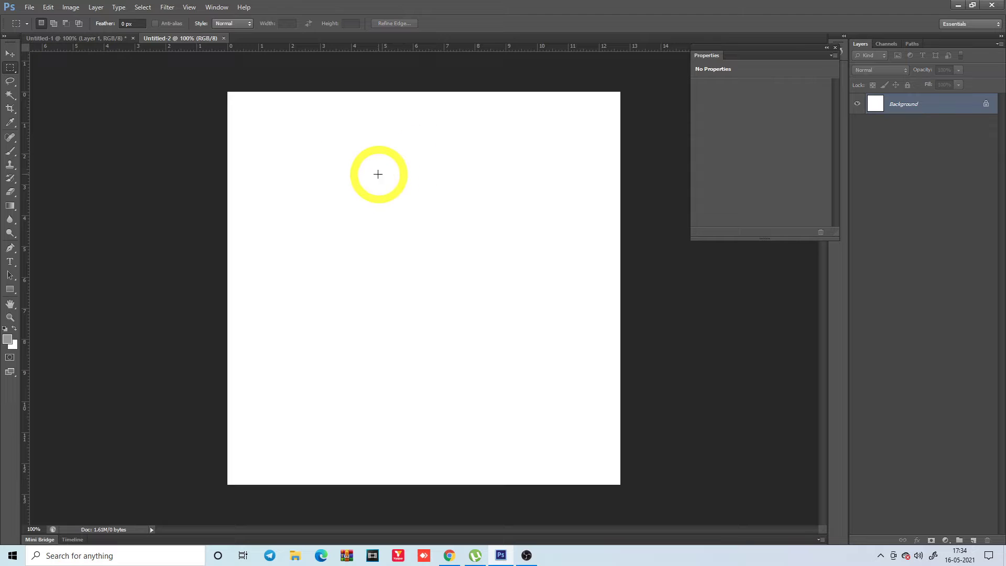
pyautogui.moveTo(271, 131); pyautogui.dragTo(406, 265)
pyautogui.moveTo(262, 115); pyautogui.dragTo(409, 264)
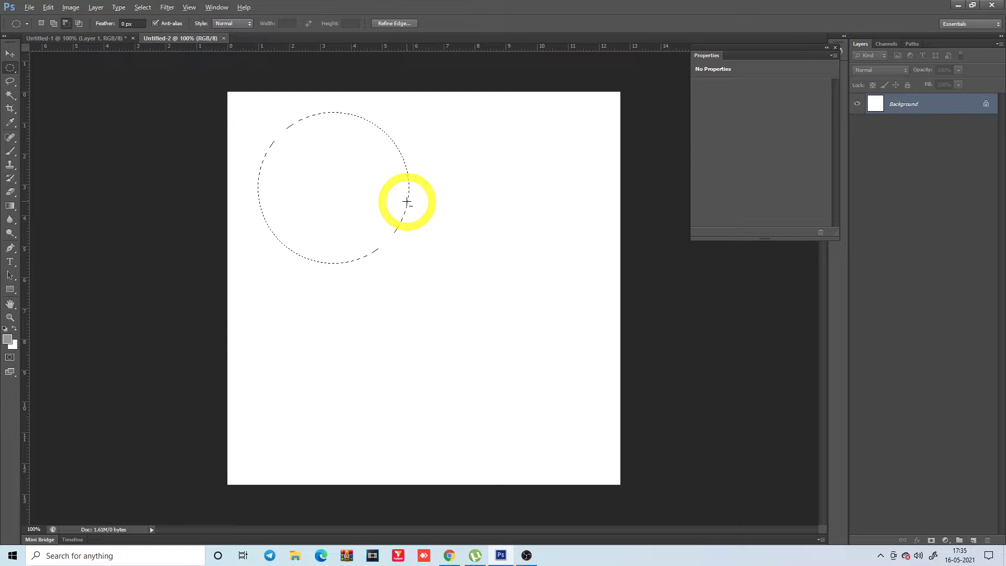
# Fill the circle solid black, deselect, and save the whole canvas as a dot pattern.
pyautogui.hotkey('alt', 'BackSpace')
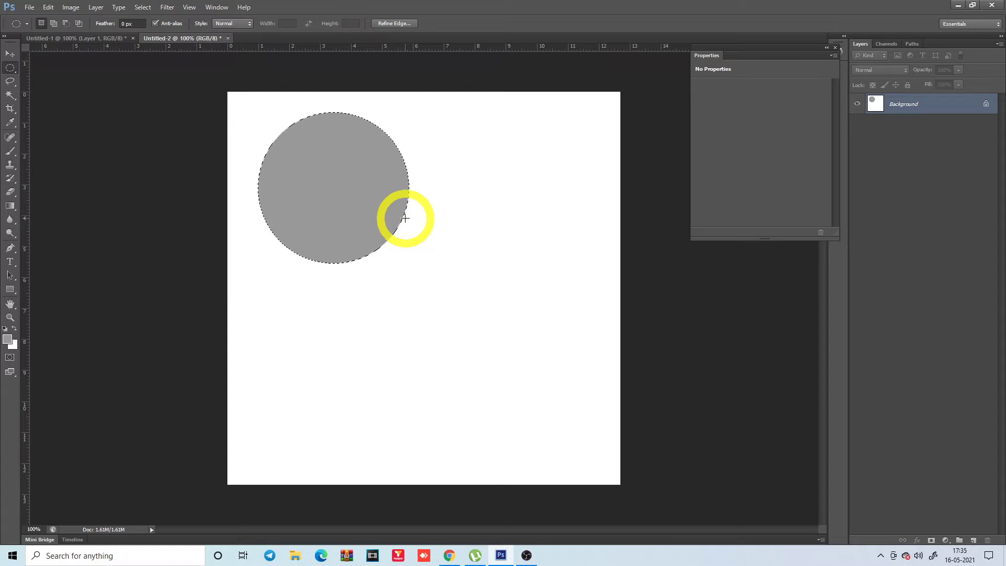
pyautogui.hotkey('alt', 'BackSpace')
pyautogui.hotkey('ctrl', '-')
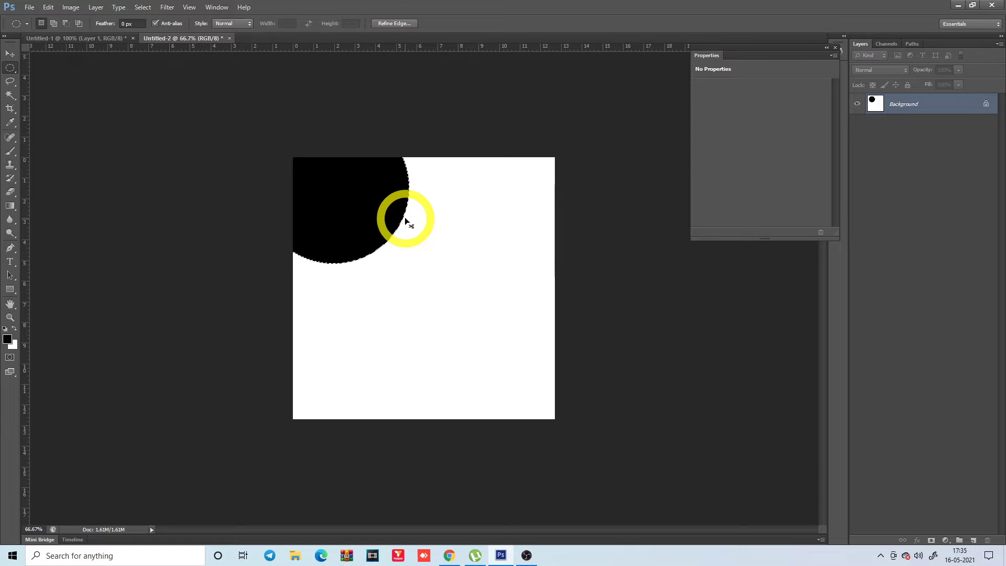
pyautogui.hotkey('ctrl', 'd')
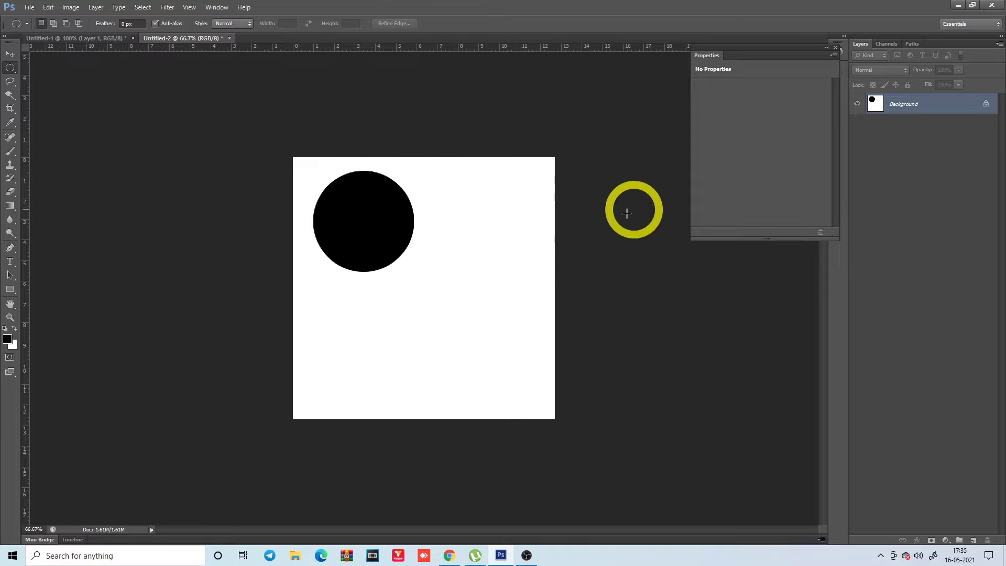
pyautogui.hotkey('ctrl', 'a')
pyautogui.hotkey('shift', 'F6')
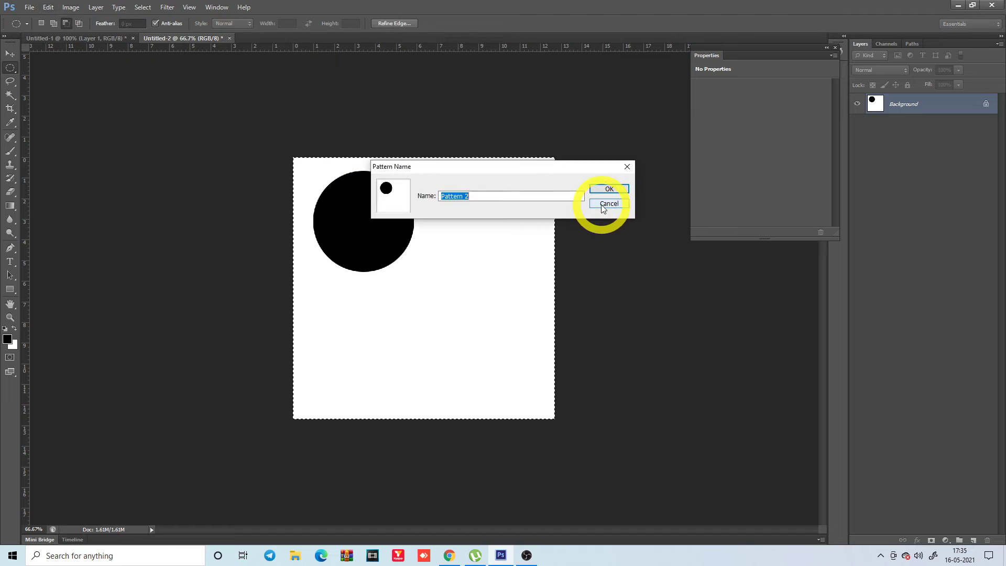
pyautogui.click(602, 201)
# Switch the rulers to inches and enlarge the canvas to 30 × 45 inches.
pyautogui.hotkey('ctrl', 'alt', 'c')
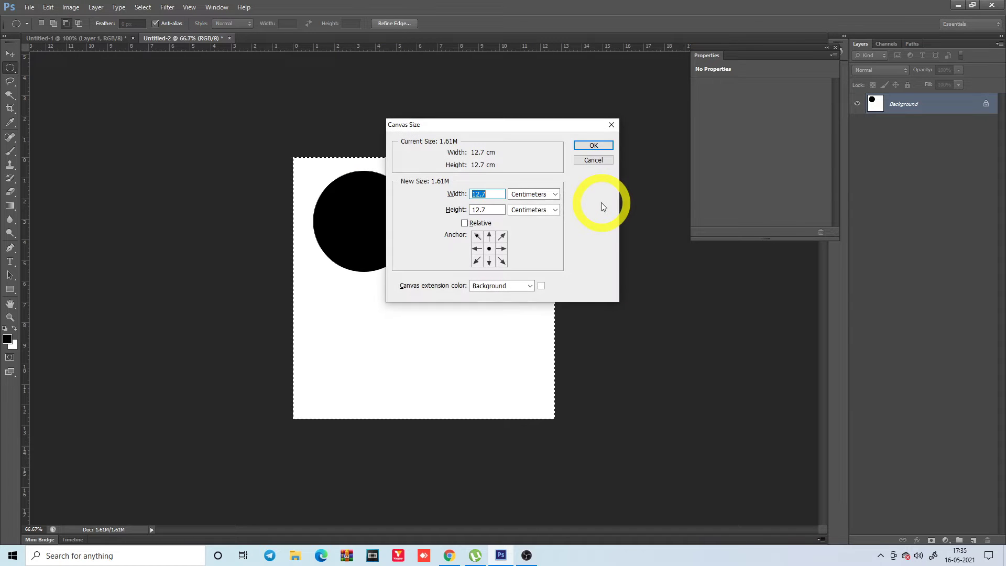
pyautogui.write('30')
pyautogui.press('Tab')
pyautogui.write('4')
pyautogui.press('Escape')
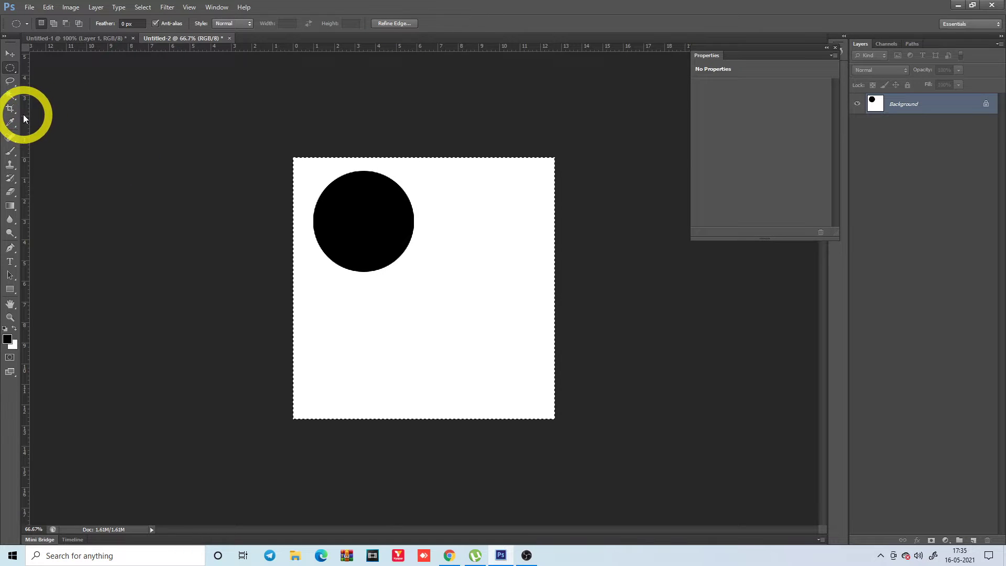
pyautogui.rightClick(24, 119)
pyautogui.click(58, 134)
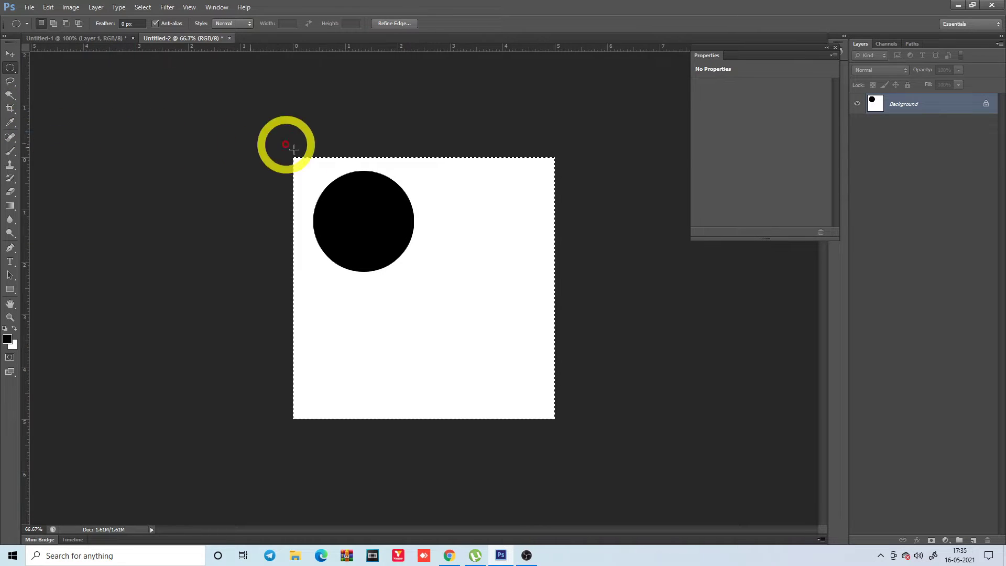
pyautogui.hotkey('ctrl', 'alt', 'c')
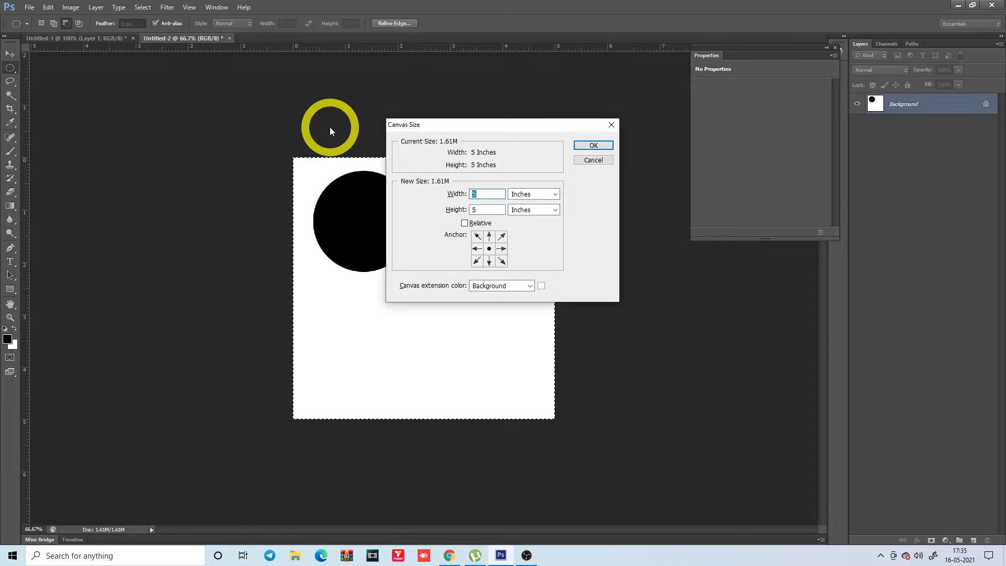
pyautogui.write('45')
pyautogui.press('Return')
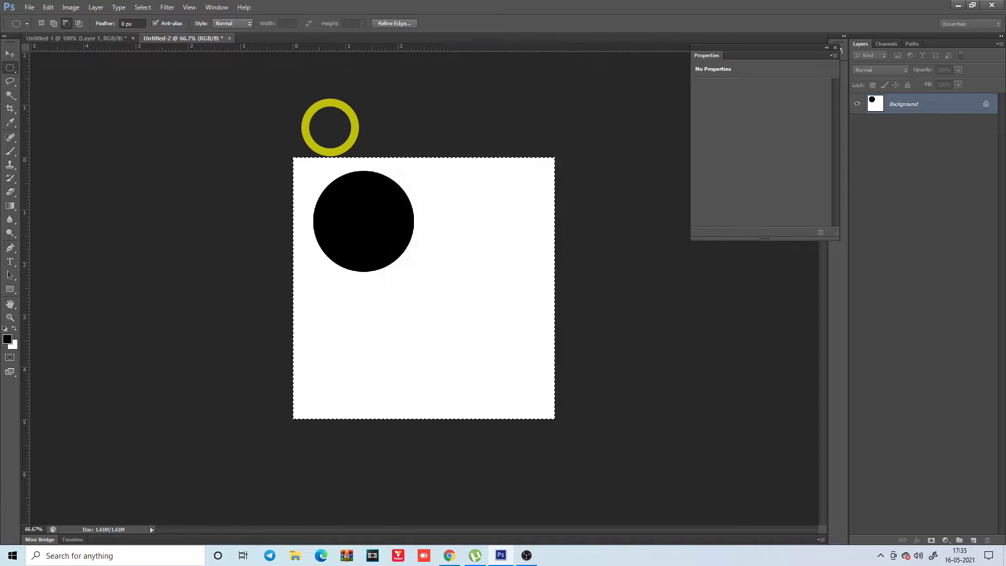
pyautogui.press('i')
pyautogui.hotkey('shift', 'F5')
# Fill the 30 × 45 inch canvas with the saved black-dot pattern and zoom out to view it.
pyautogui.click(524, 189)
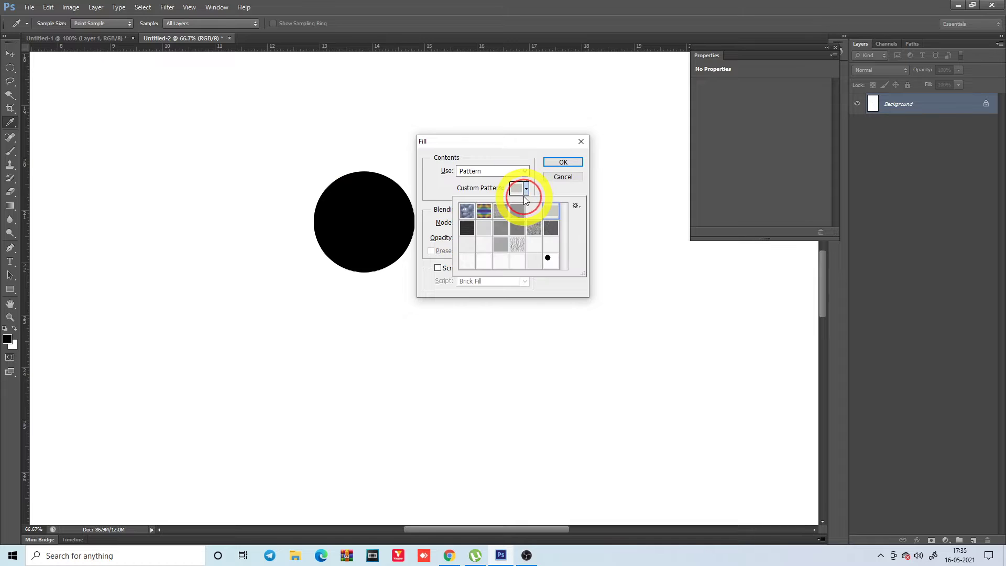
pyautogui.doubleClick(554, 267)
pyautogui.press('Return')
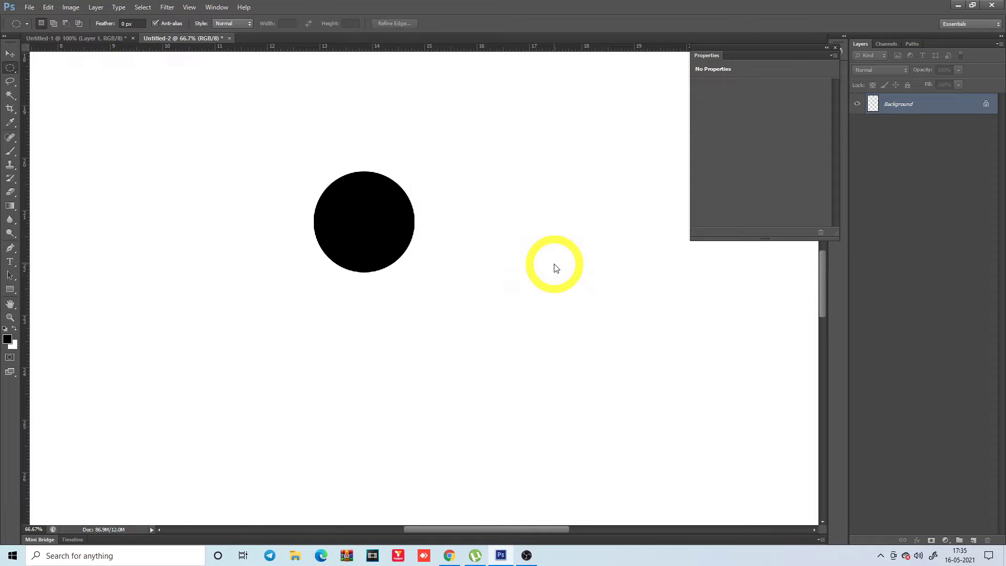
pyautogui.hotkey('ctrl', '-')
pyautogui.hotkey('ctrl', '-')
pyautogui.press('m')
pyautogui.hotkey('ctrl', '-')
pyautogui.hotkey('ctrl', '-')
pyautogui.hotkey('ctrl', '-')
pyautogui.hotkey('ctrl', '-')
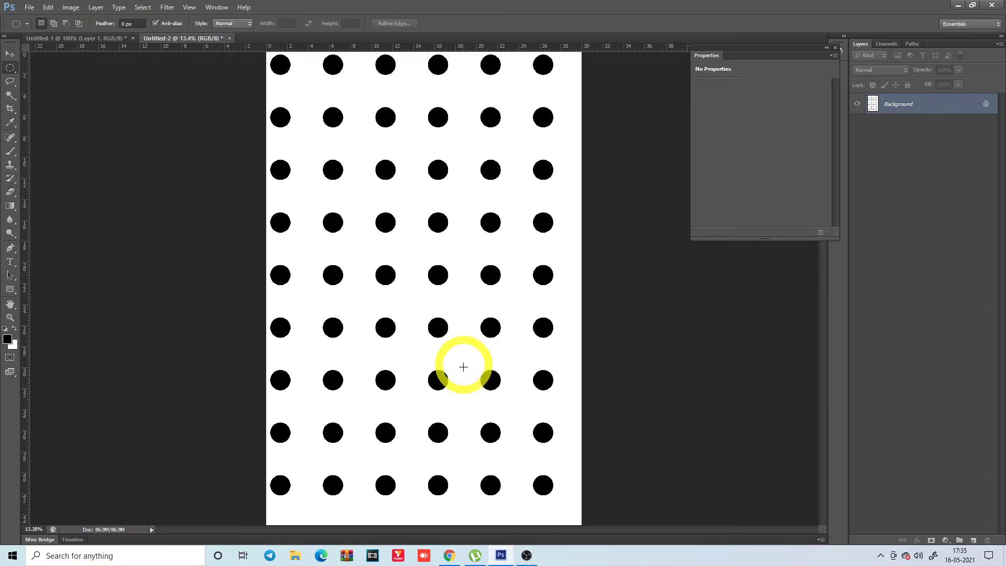
pyautogui.hotkey('ctrl', '-')
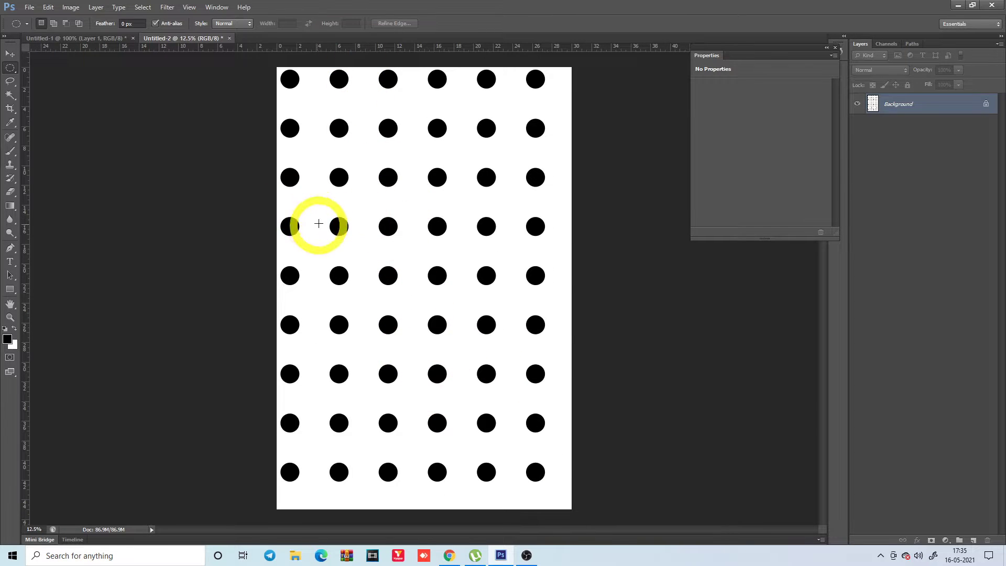
pyautogui.moveTo(297, 217); pyautogui.dragTo(420, 257)
pyautogui.click(421, 256)
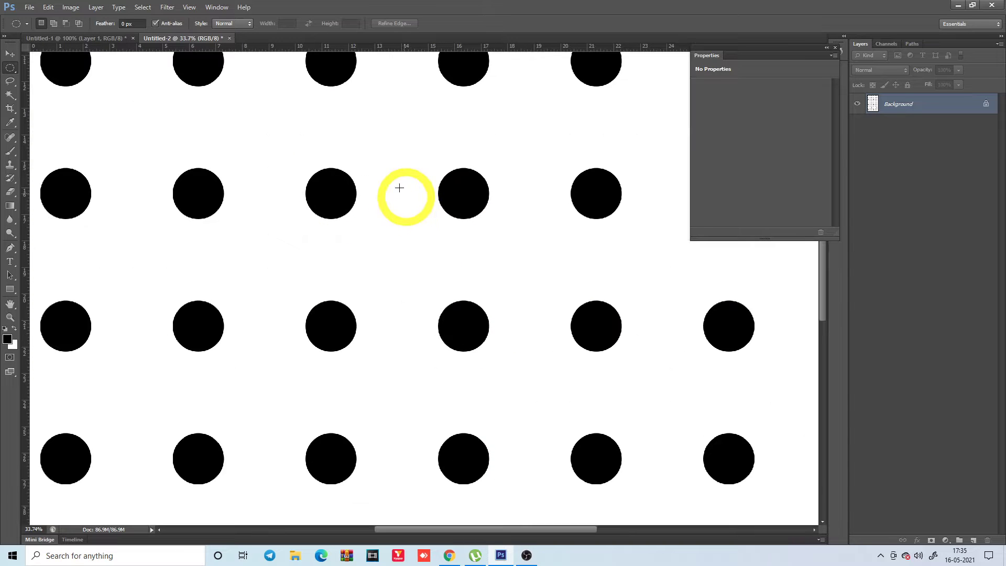
pyautogui.click(512, 319)
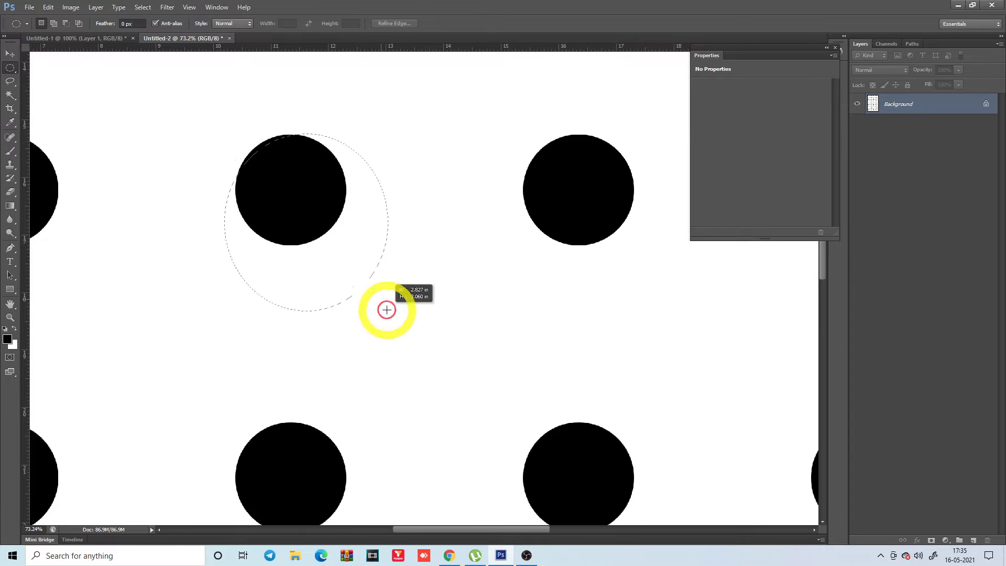
pyautogui.moveTo(228, 138); pyautogui.dragTo(387, 310)
pyautogui.scroll(-2, 368, 298)
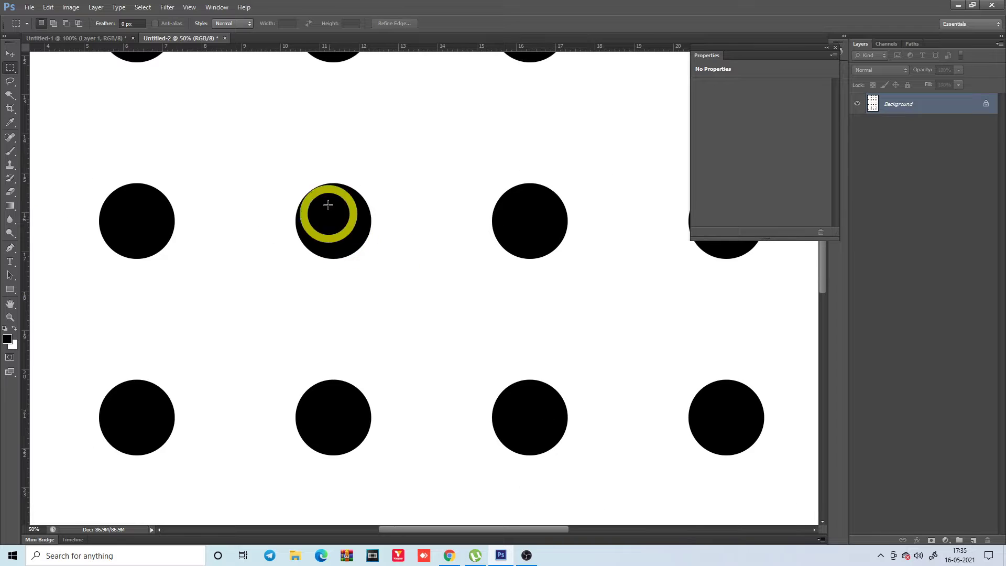
pyautogui.moveTo(296, 180)
pyautogui.mouseDown()
pyautogui.moveTo(375, 286)
pyautogui.moveTo(488, 395)
pyautogui.moveTo(491, 379)
pyautogui.mouseUp()
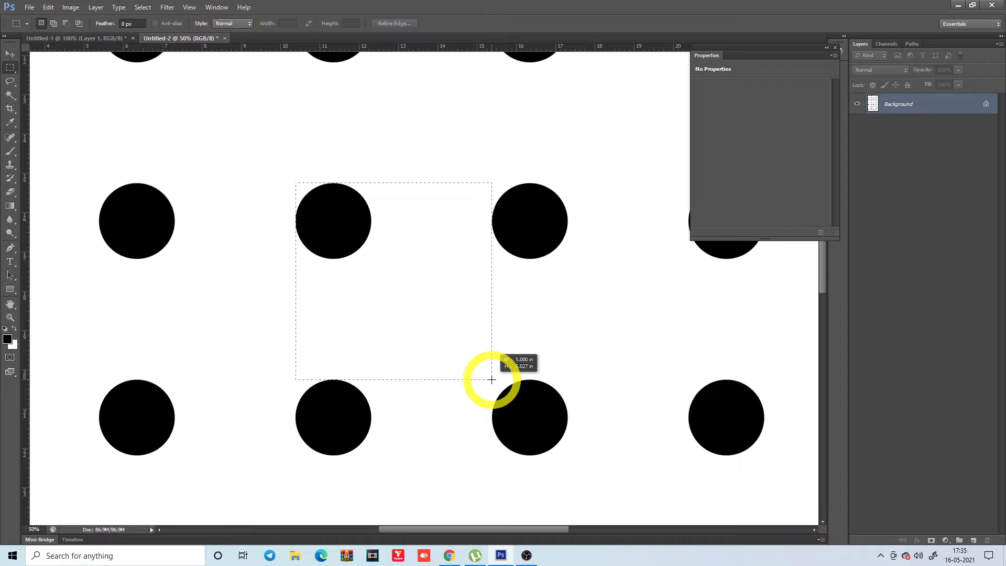
pyautogui.moveTo(492, 379); pyautogui.dragTo(491, 378)
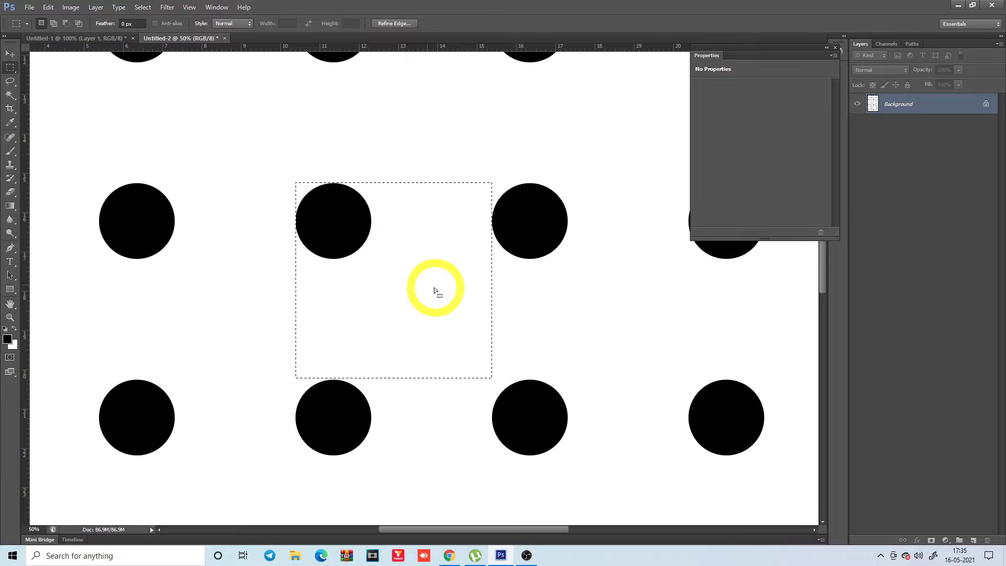
pyautogui.moveTo(398, 265)
pyautogui.mouseDown()
pyautogui.moveTo(382, 251)
pyautogui.moveTo(474, 333)
pyautogui.mouseUp()
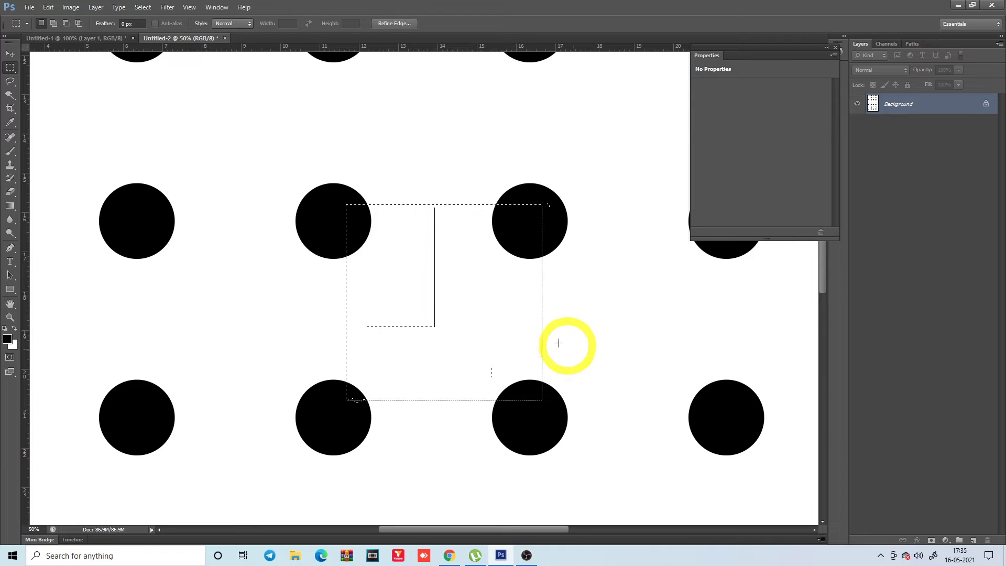
pyautogui.moveTo(417, 292); pyautogui.dragTo(269, 312)
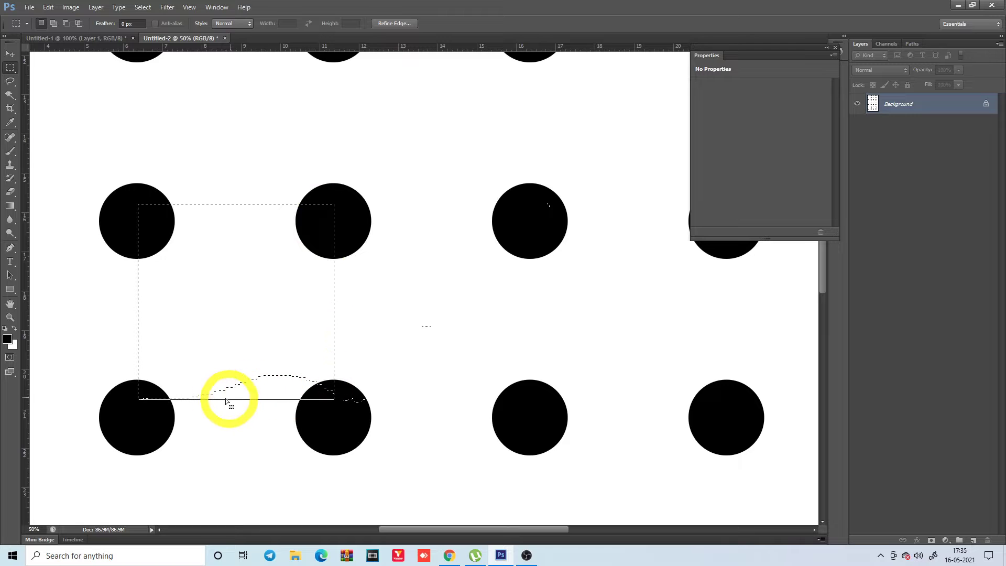
pyautogui.moveTo(287, 296)
pyautogui.mouseDown()
pyautogui.moveTo(349, 244)
pyautogui.moveTo(401, 227)
pyautogui.mouseUp()
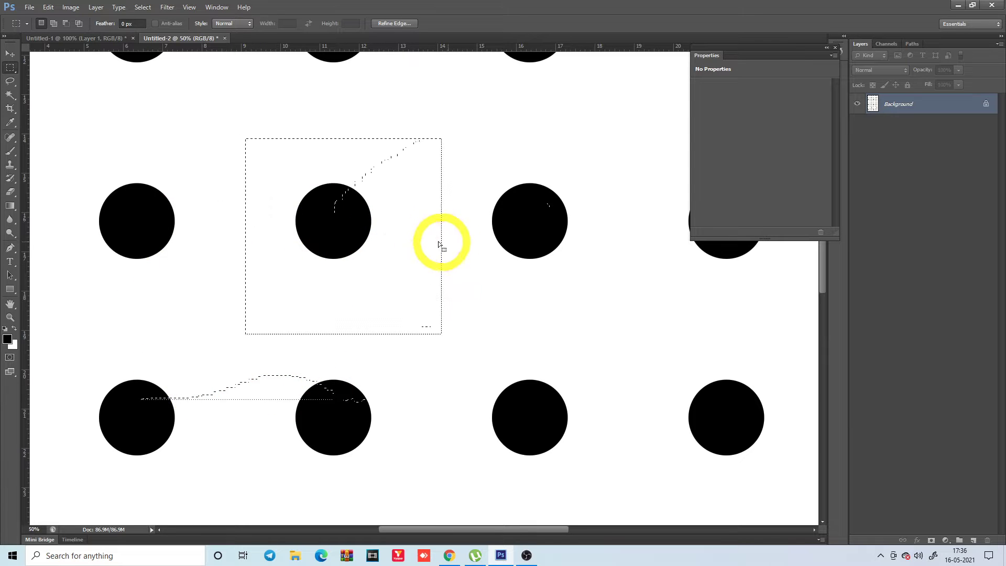
pyautogui.hotkey('ctrl', '-')
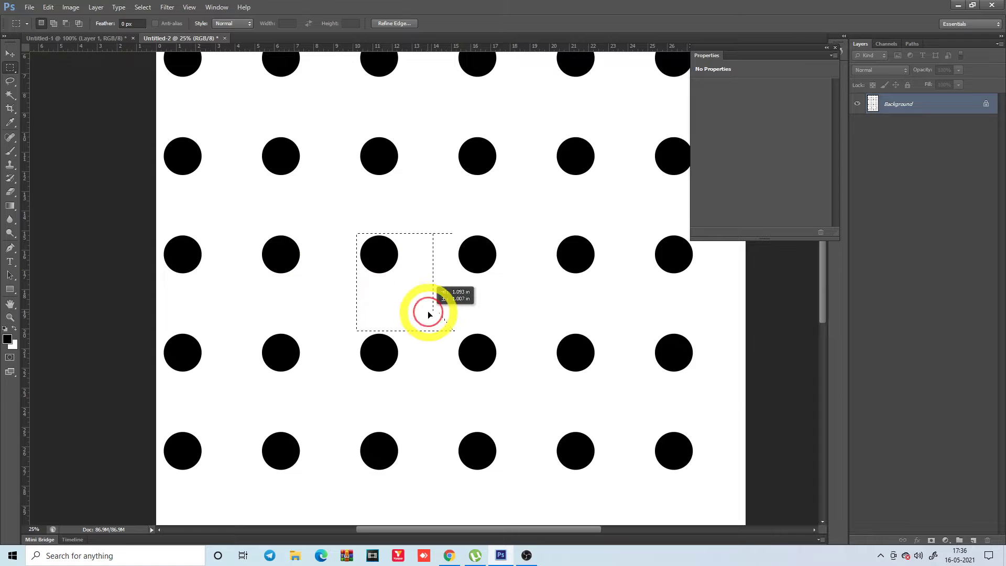
pyautogui.moveTo(432, 314); pyautogui.dragTo(441, 326)
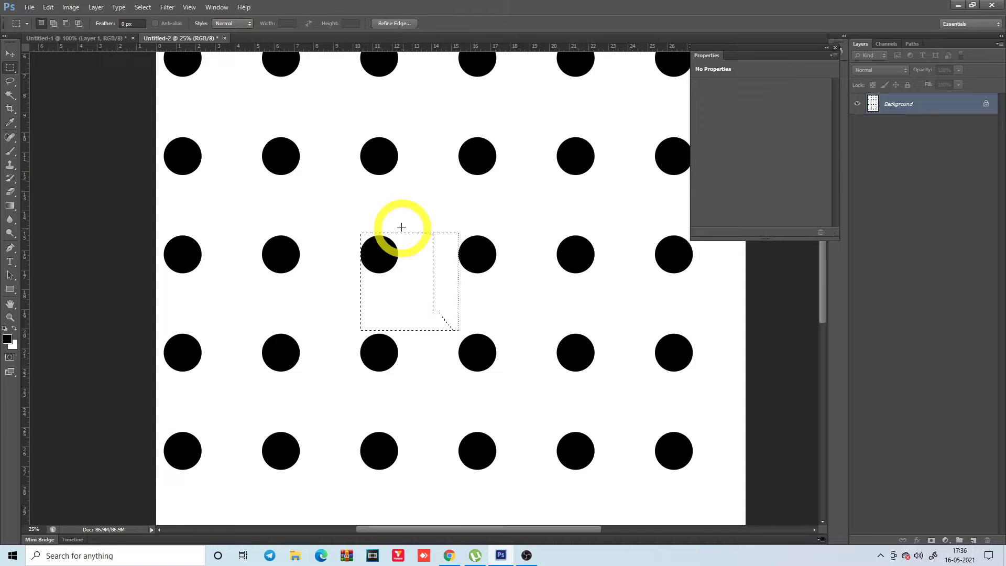
pyautogui.click(359, 216)
pyautogui.moveTo(321, 195)
pyautogui.mouseDown()
pyautogui.moveTo(418, 305)
pyautogui.moveTo(379, 256)
pyautogui.mouseUp()
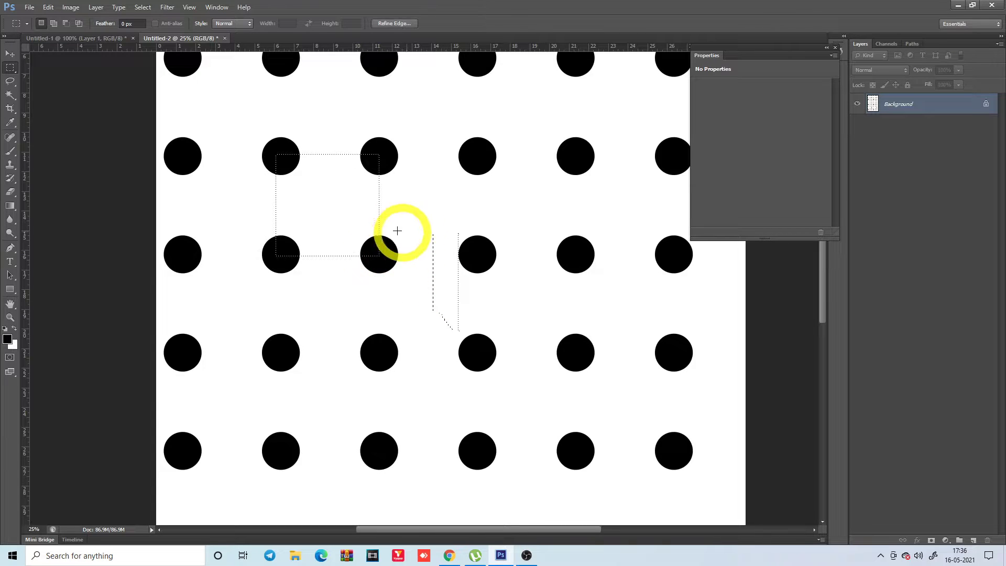
pyautogui.click(337, 129)
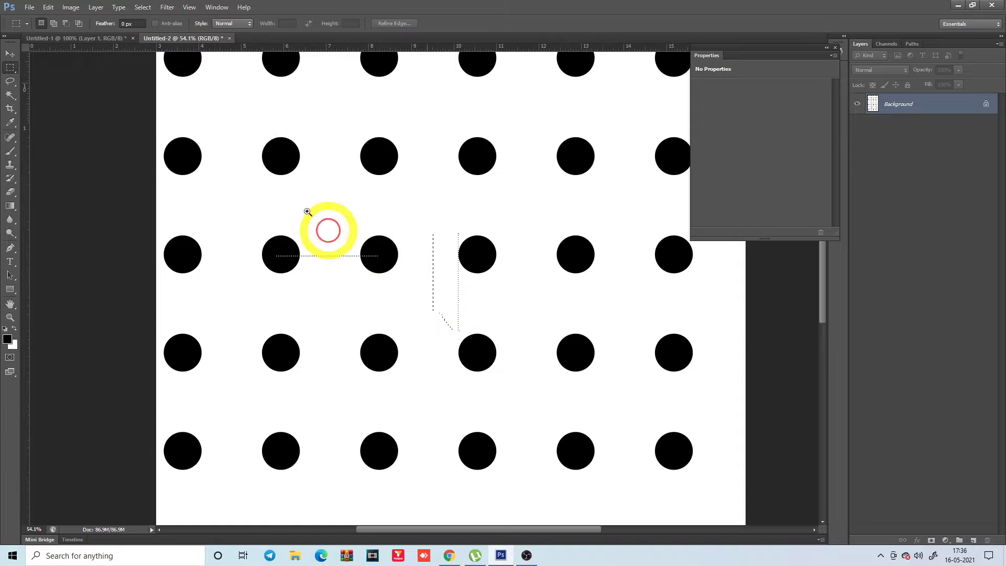
pyautogui.scroll(3, 270, 175)
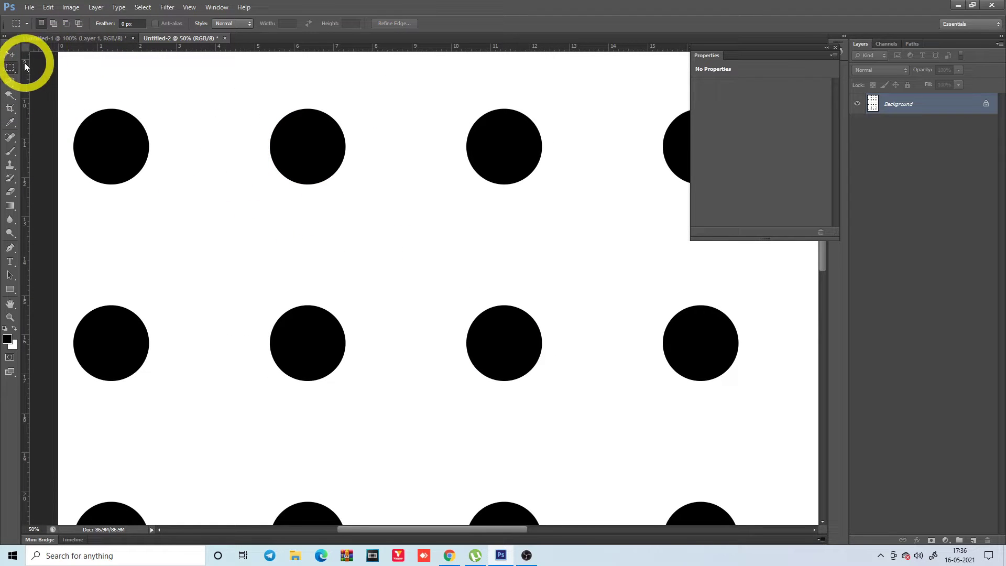
# Set the Rectangular Marquee to Fixed Size, 5 in wide by 5 in high.
pyautogui.rightClick(15, 73)
pyautogui.click(44, 68)
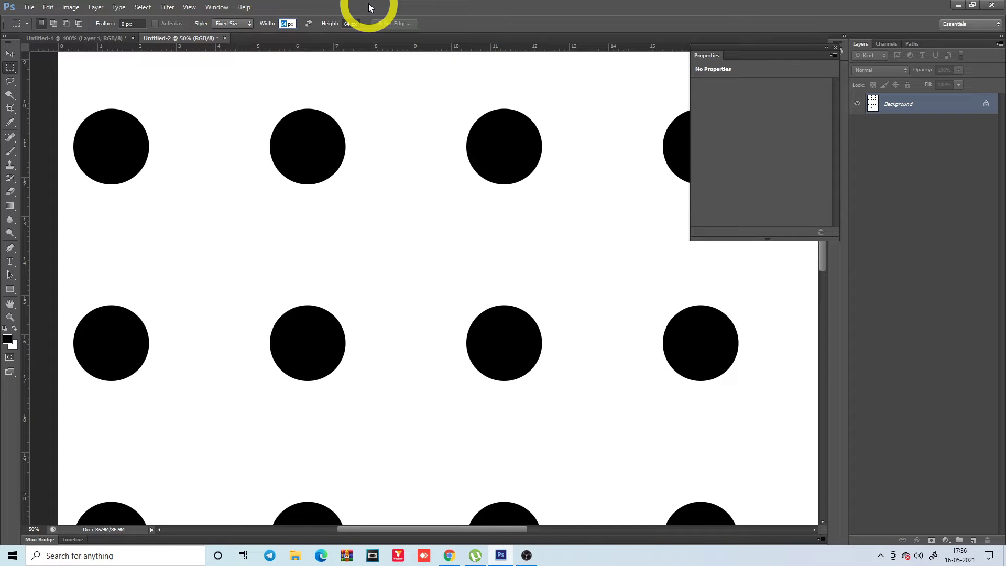
pyautogui.write('5')
pyautogui.click(361, 23)
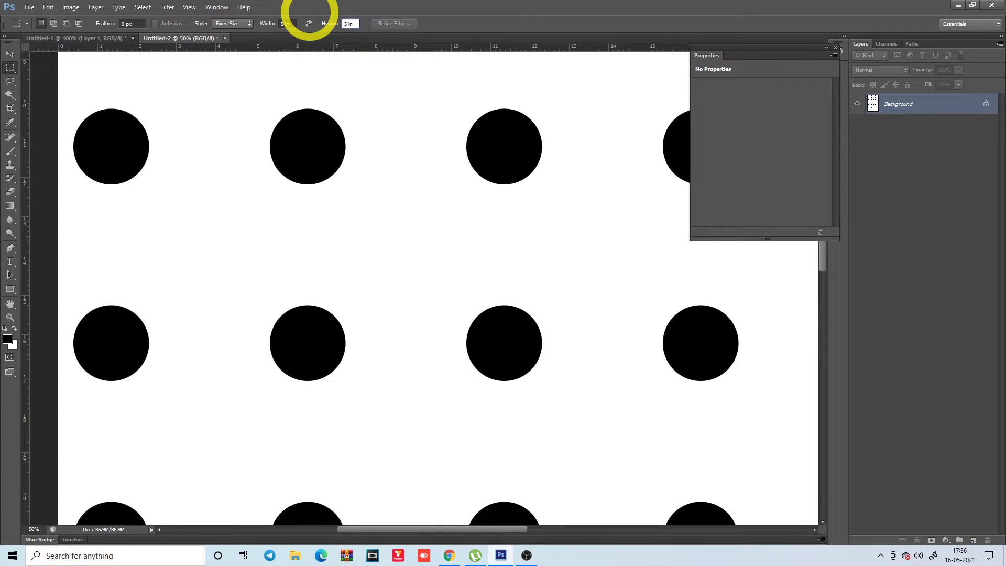
pyautogui.click(433, 25)
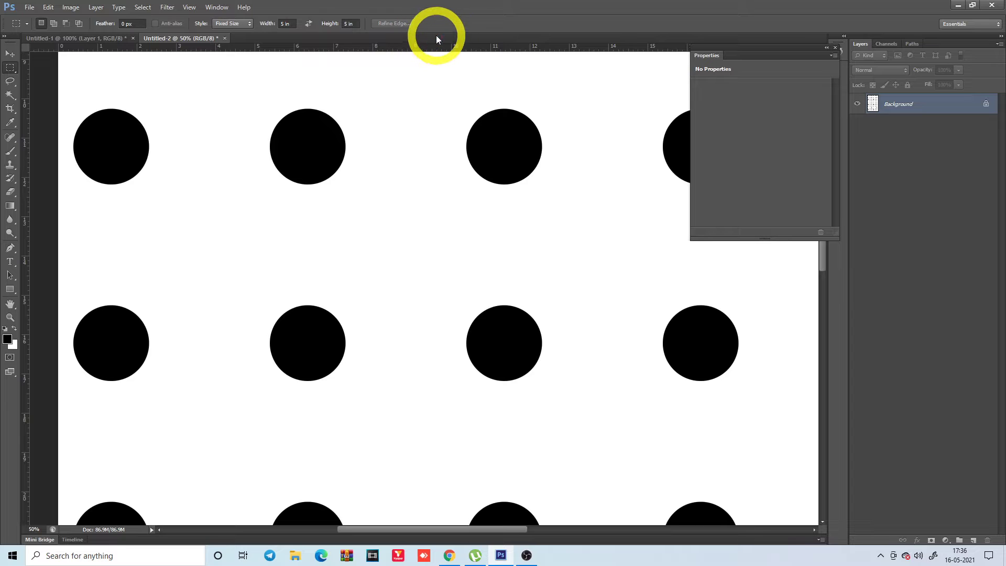
# Place the 5 in square selection over one repeat, bounded by four dots.
pyautogui.hotkey('ctrl', '-')
pyautogui.click(383, 236)
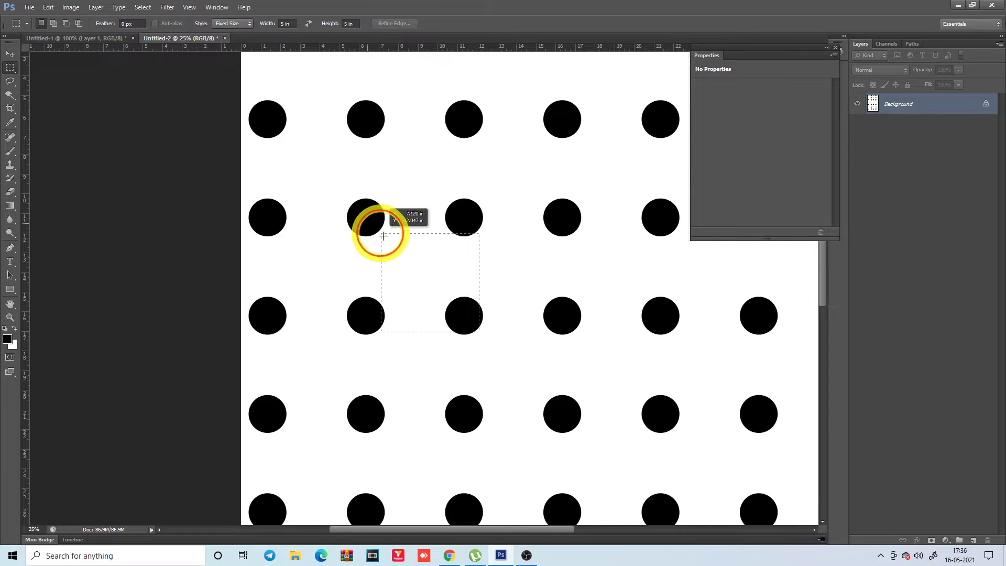
pyautogui.moveTo(383, 237); pyautogui.dragTo(366, 215)
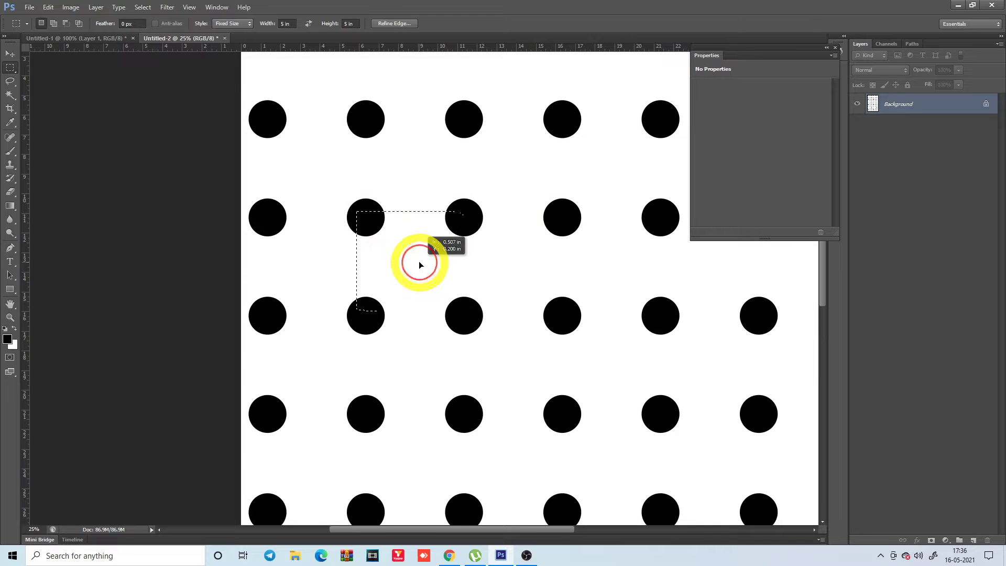
pyautogui.moveTo(419, 261); pyautogui.dragTo(422, 258)
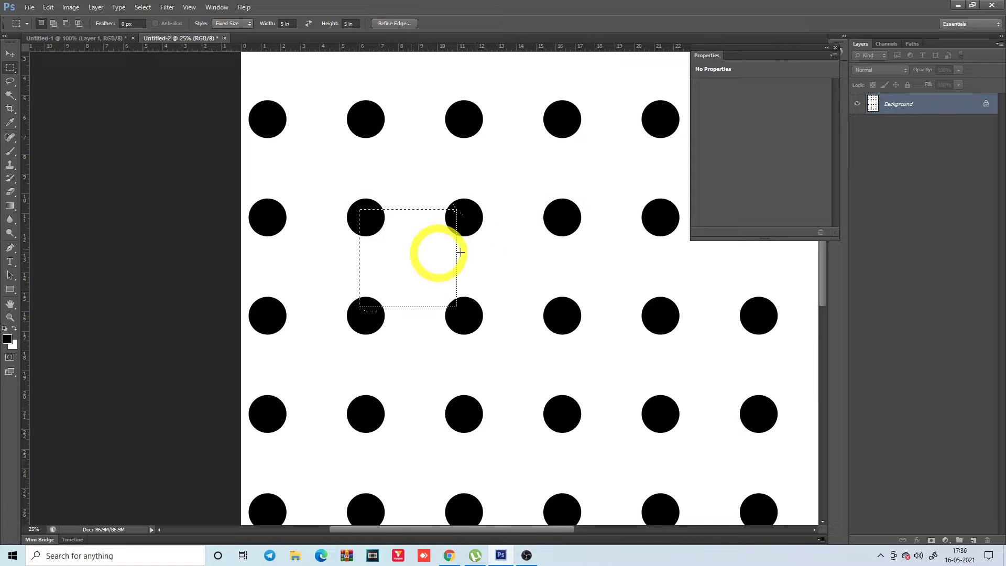
pyautogui.scroll(3, 510, 313)
pyautogui.scroll(-3, 511, 312)
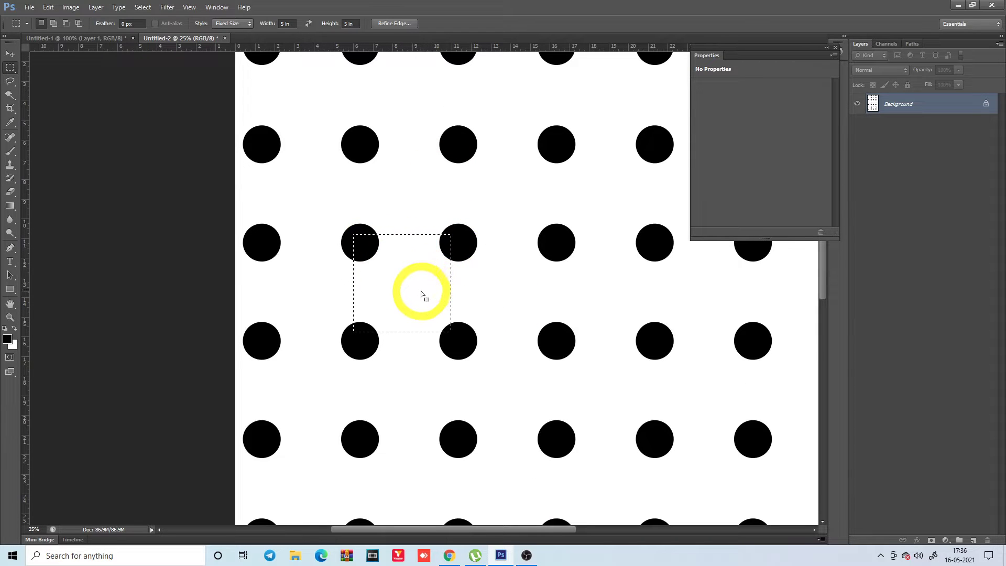
pyautogui.moveTo(421, 294); pyautogui.dragTo(426, 313)
# Save the selected 5 in tile as a new pattern with the default name Pattern 3.
pyautogui.hotkey('alt', 'e')
pyautogui.press('d')
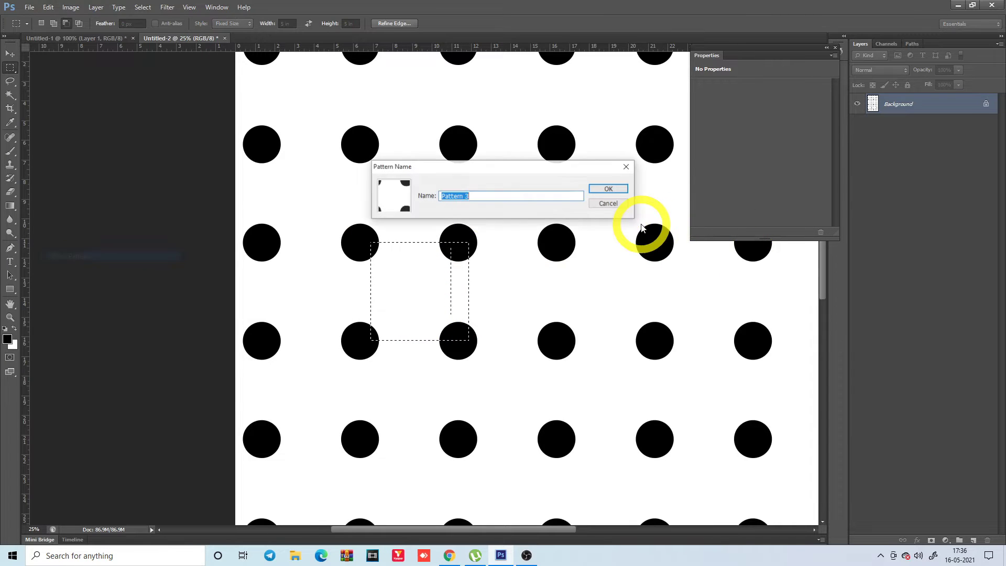
pyautogui.press('Return')
# Select all and refill the whole sheet with the new Pattern 3.
pyautogui.hotkey('ctrl', '-')
pyautogui.hotkey('ctrl', 'a')
pyautogui.hotkey('shift', 'F5')
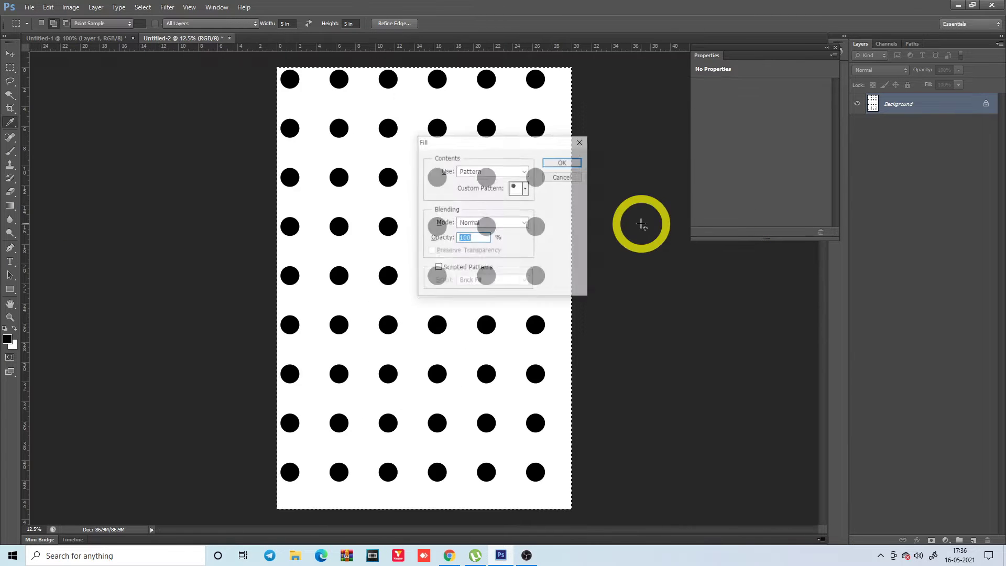
pyautogui.click(525, 188)
pyautogui.click(563, 266)
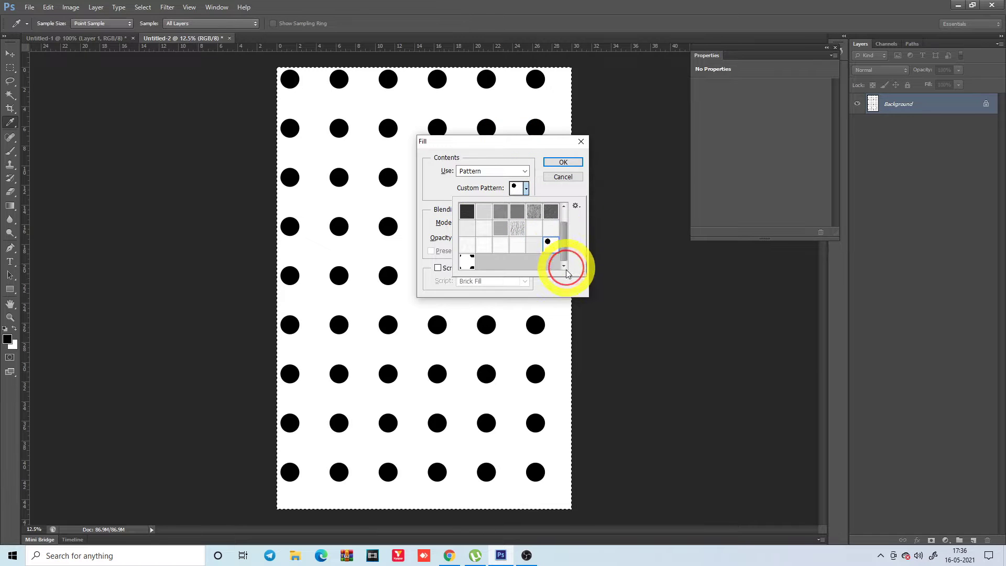
pyautogui.click(459, 264)
pyautogui.click(563, 162)
pyautogui.press('m')
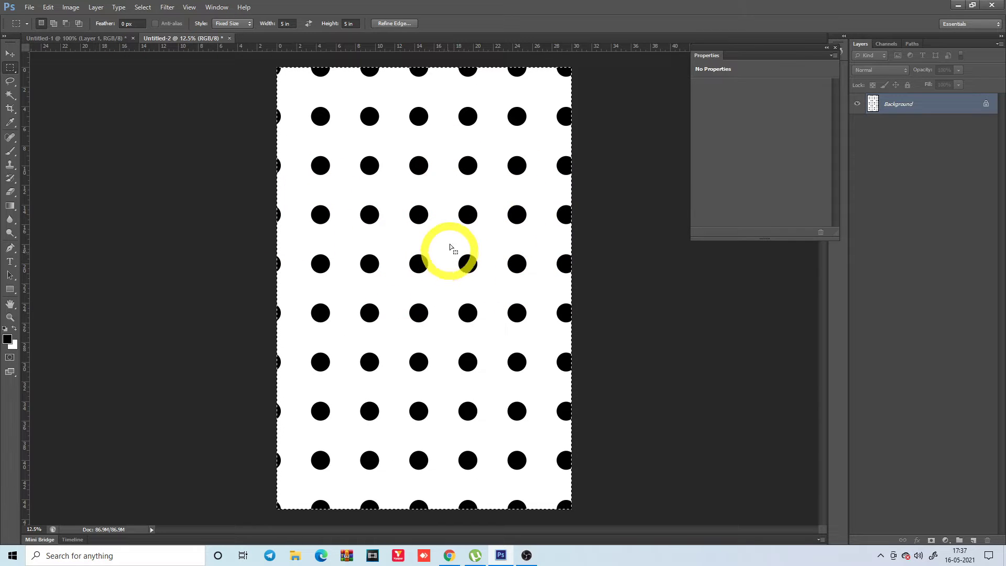
# Drag the filled dot pattern across the sheet to test the repeat, then clear the selection.
pyautogui.moveTo(449, 246)
pyautogui.mouseDown()
pyautogui.moveTo(487, 148)
pyautogui.moveTo(380, 246)
pyautogui.mouseUp()
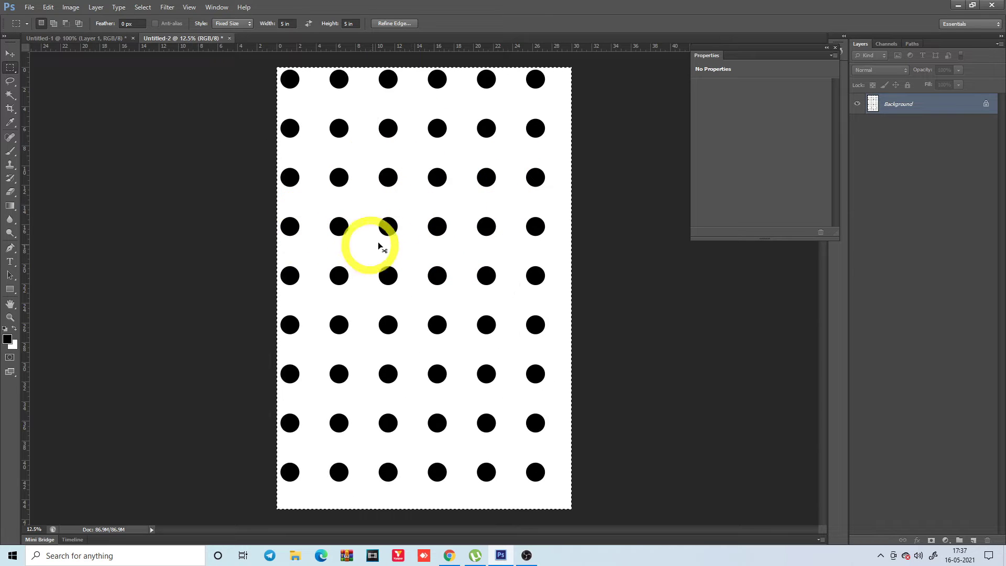
pyautogui.moveTo(380, 246); pyautogui.dragTo(319, 141)
pyautogui.scroll(4, 396, 170)
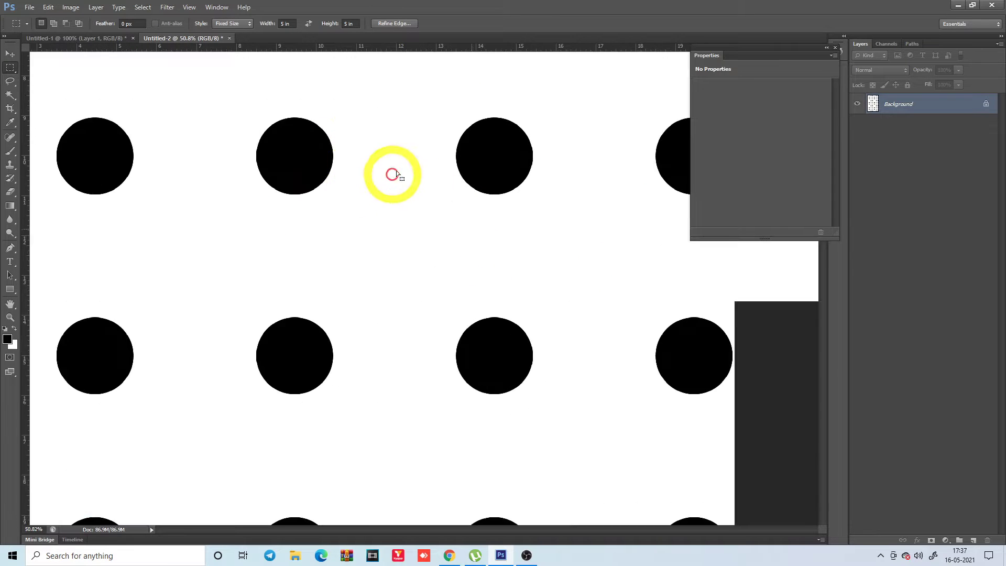
pyautogui.scroll(-1, 437, 202)
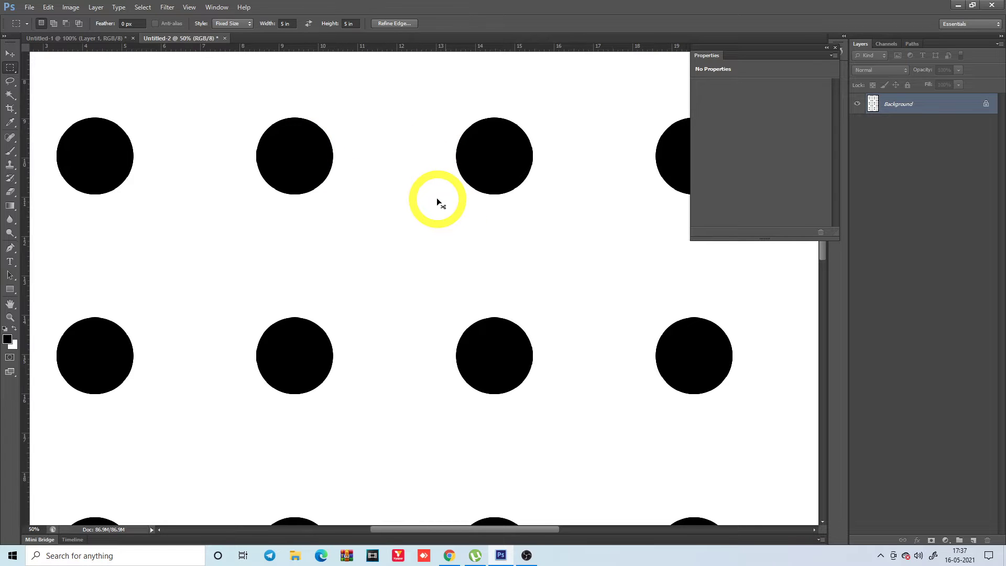
pyautogui.scroll(-1, 437, 202)
pyautogui.scroll(-1, 437, 202)
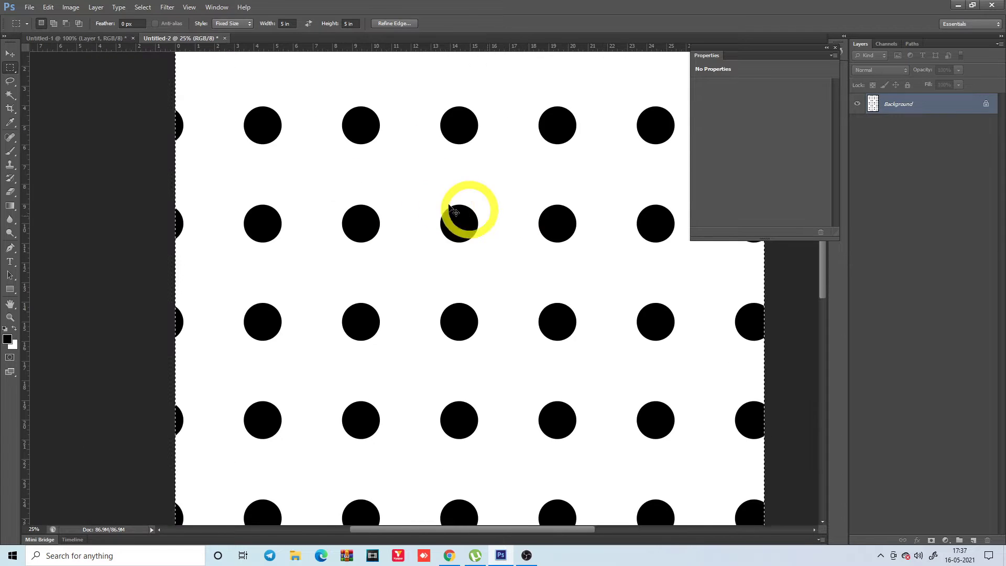
pyautogui.hotkey('ctrl', 'd')
pyautogui.scroll(-1, 451, 204)
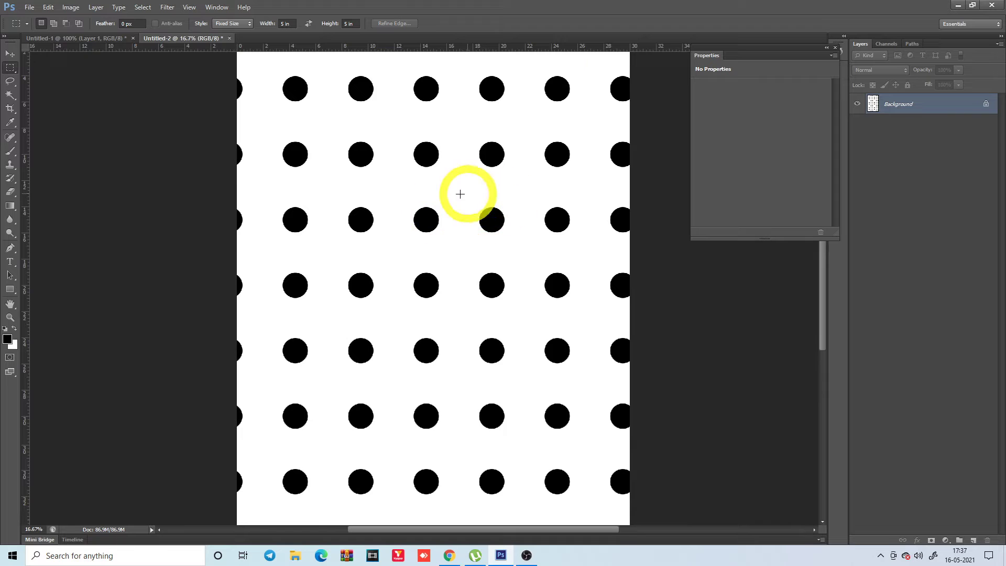
pyautogui.scroll(-1, 468, 192)
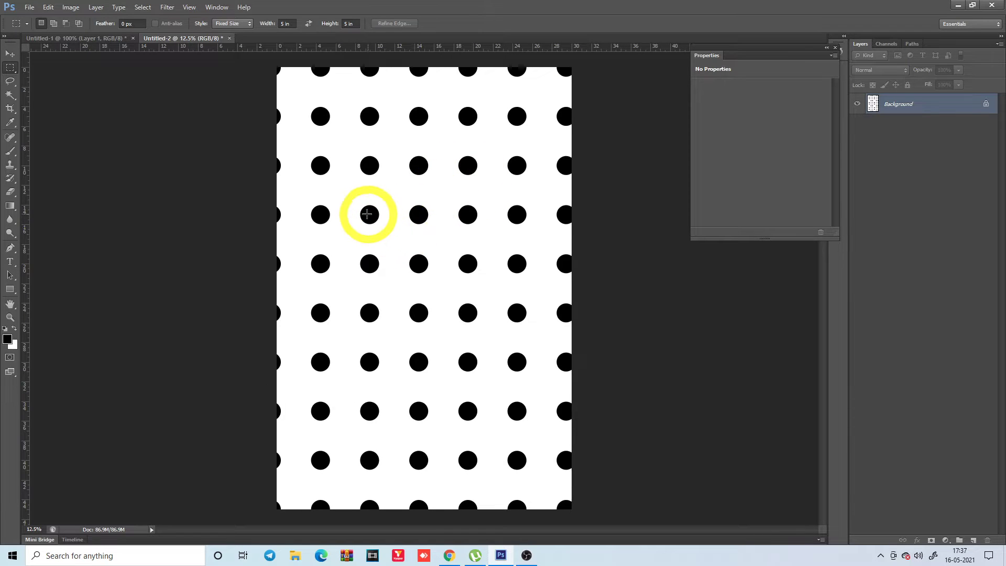
# Reset marquee Style to Normal, select a three-by-four dot block, and trial-crop then undo it.
pyautogui.click(410, 279)
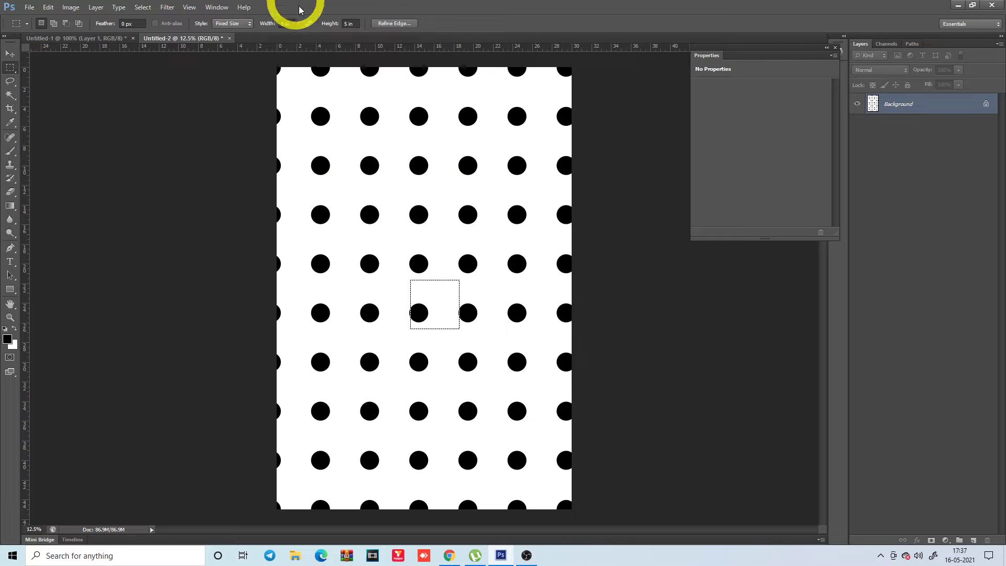
pyautogui.click(233, 24)
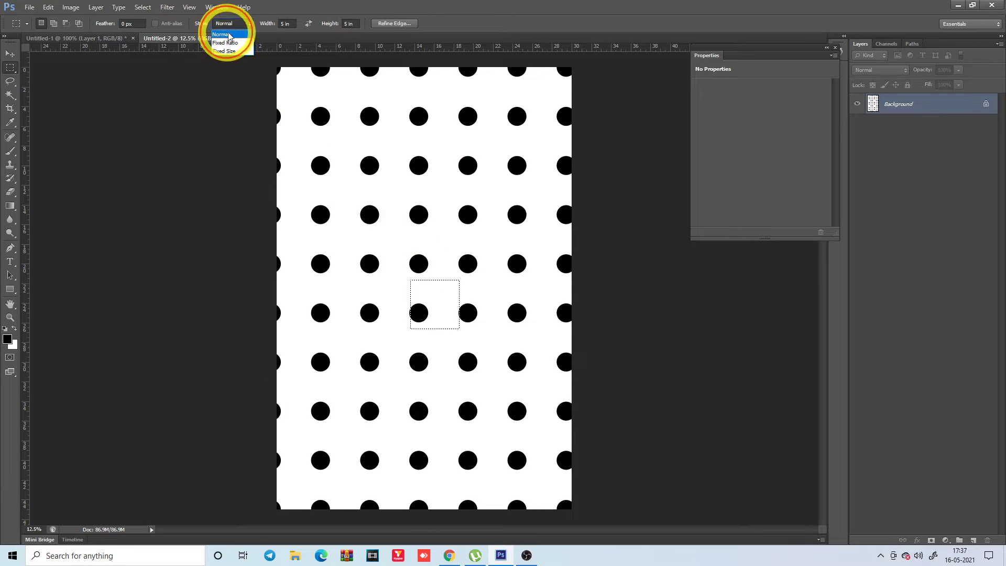
pyautogui.click(229, 35)
pyautogui.moveTo(355, 159)
pyautogui.mouseDown()
pyautogui.moveTo(417, 248)
pyautogui.moveTo(481, 308)
pyautogui.moveTo(485, 329)
pyautogui.mouseUp()
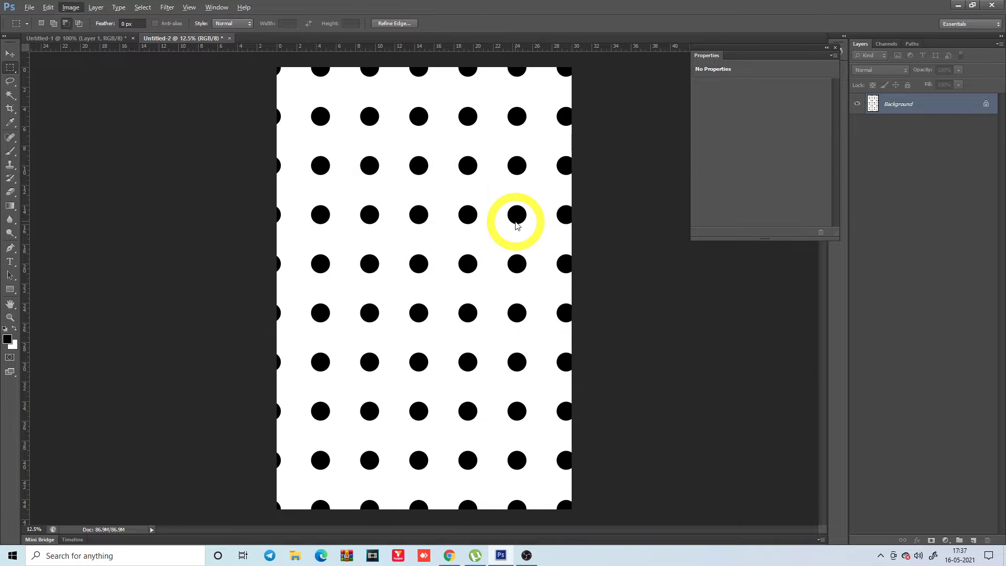
pyautogui.hotkey('ctrl', '+')
pyautogui.hotkey('ctrl', '+')
pyautogui.hotkey('ctrl', '+')
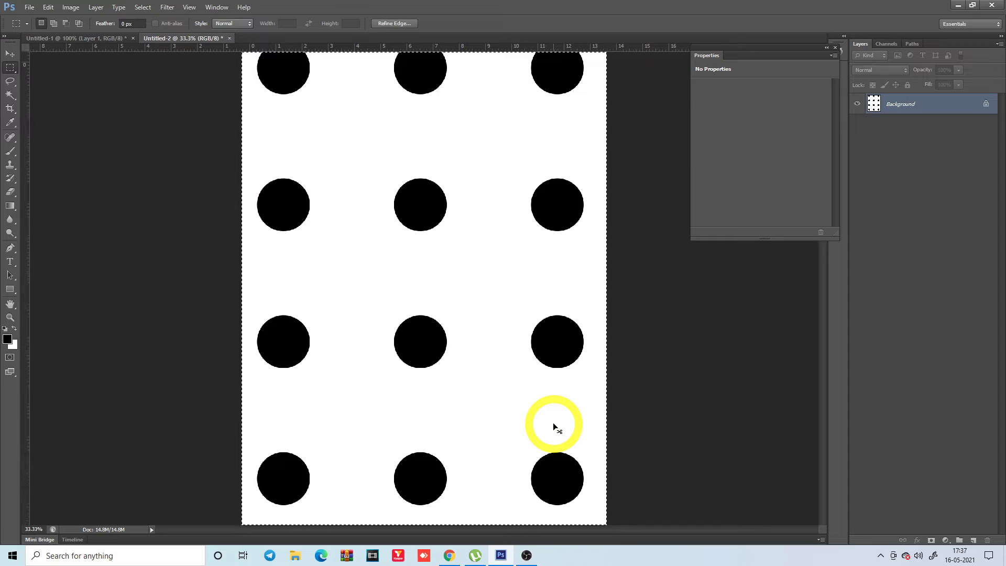
pyautogui.hotkey('ctrl', '-')
pyautogui.hotkey('ctrl', '-')
pyautogui.hotkey('ctrl', '-')
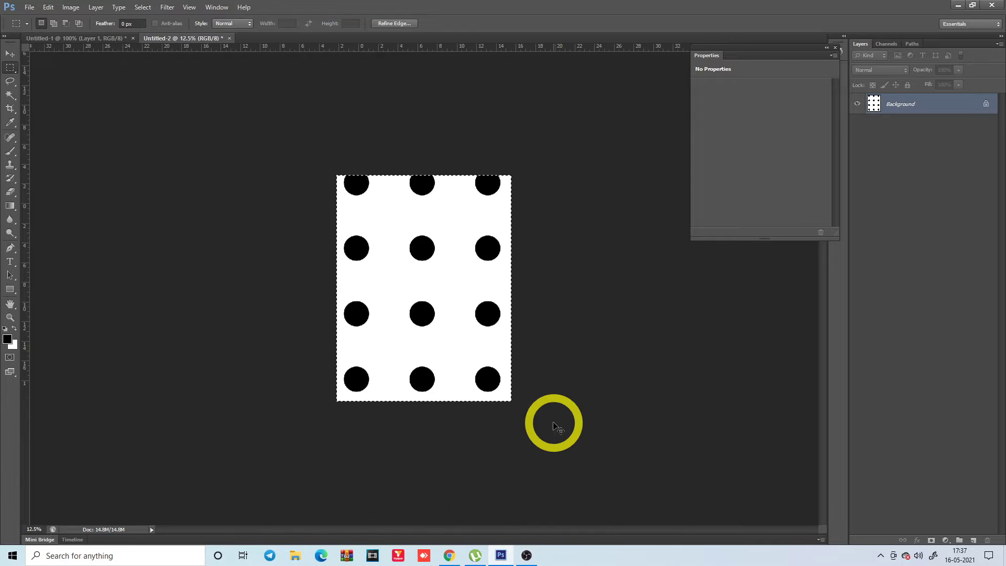
pyautogui.hotkey('ctrl', 'z')
# Toggle Quick Mask on and off, then clear the selection.
pyautogui.hotkey('alt', 's')
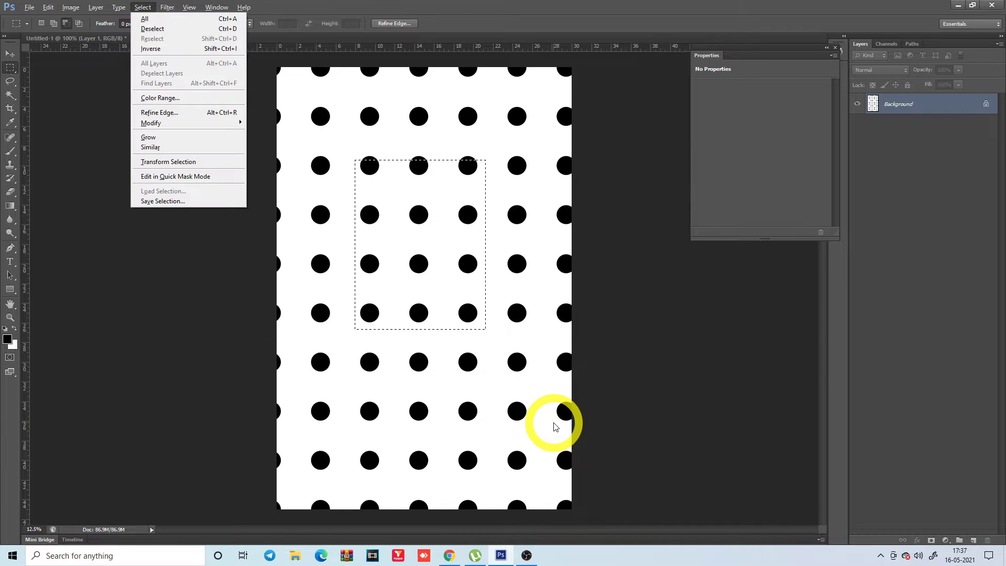
pyautogui.press('q')
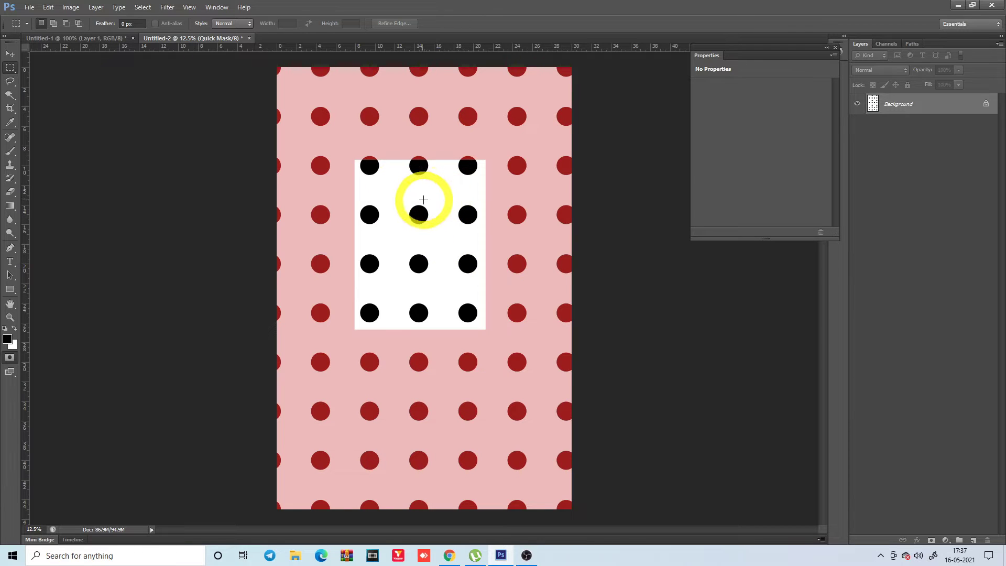
pyautogui.press('w')
pyautogui.press('q')
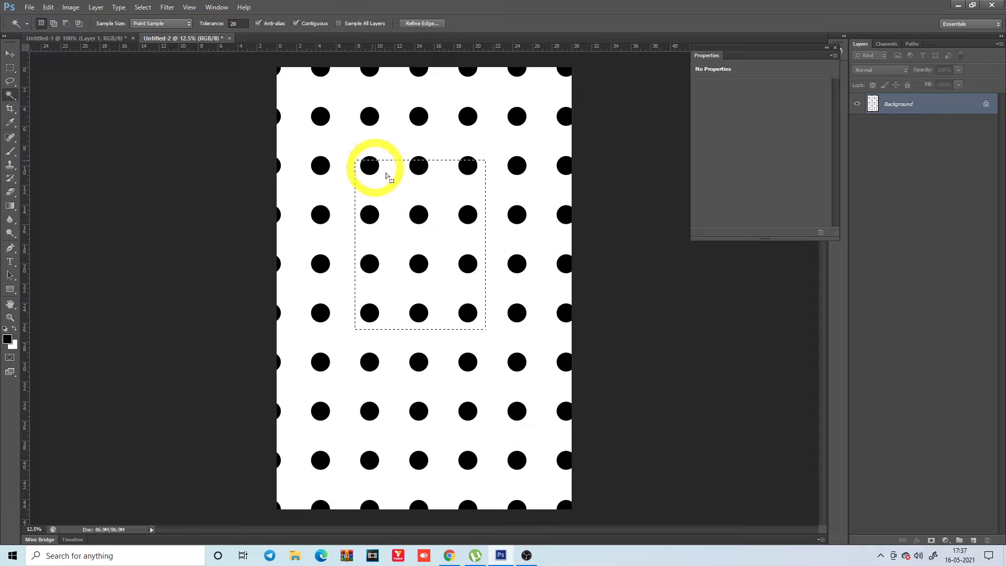
pyautogui.hotkey('ctrl', 'd')
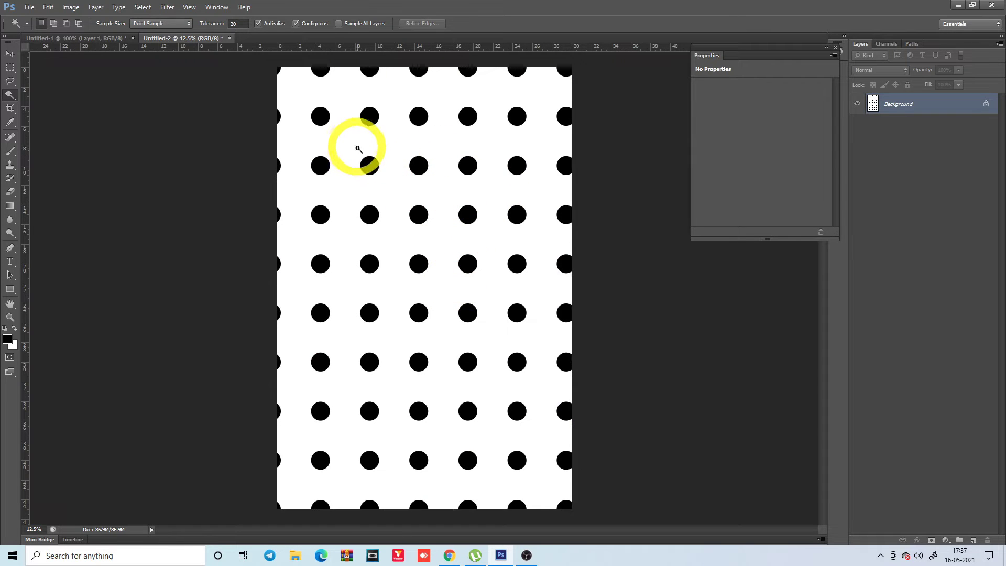
pyautogui.press('m')
# Select a central rectangle of dots, skew and stretch it, and view it as a Quick Mask.
pyautogui.moveTo(364, 158); pyautogui.dragTo(482, 337)
pyautogui.hotkey('ctrl', 't')
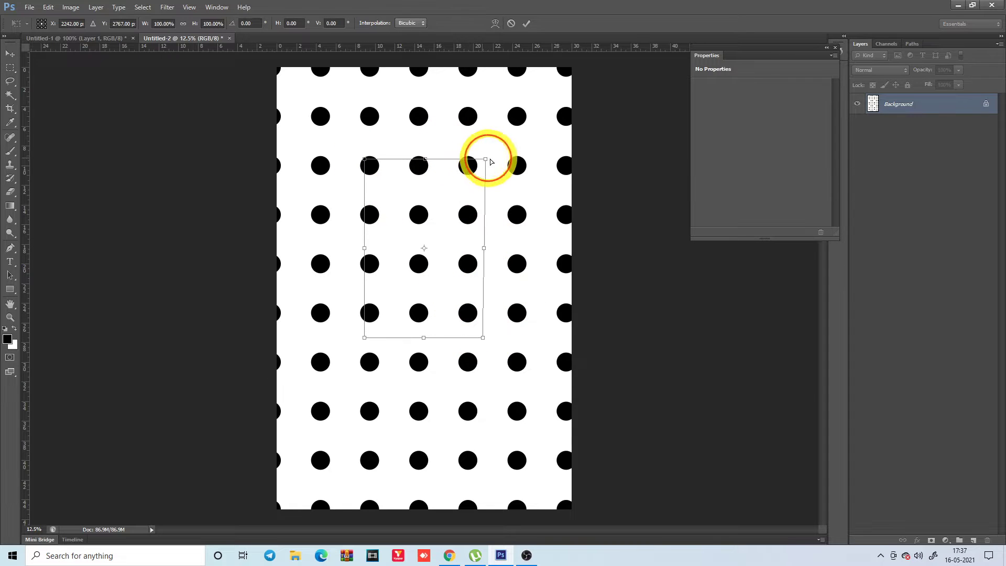
pyautogui.moveTo(491, 162); pyautogui.dragTo(508, 159)
pyautogui.moveTo(481, 344); pyautogui.dragTo(479, 358)
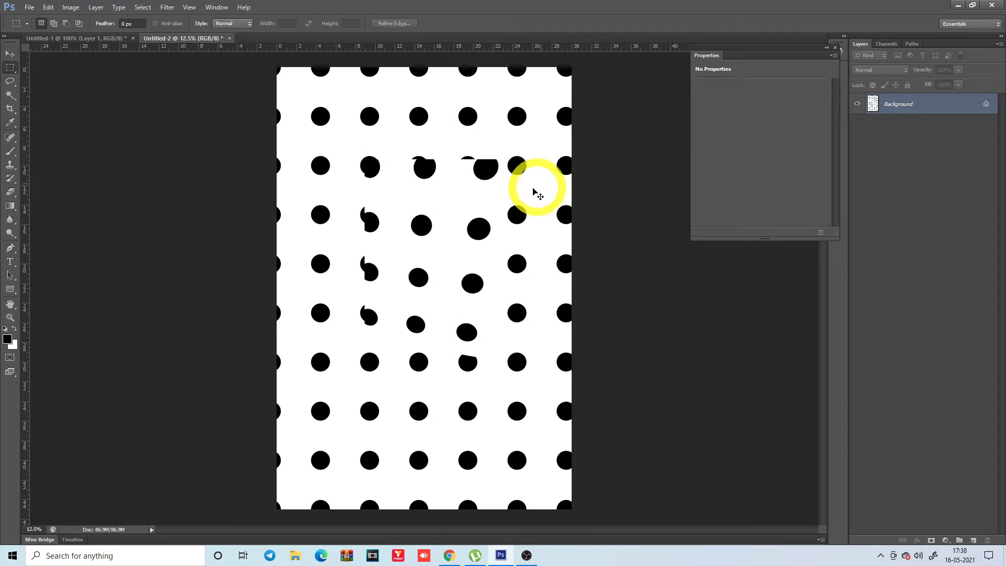
pyautogui.press('q')
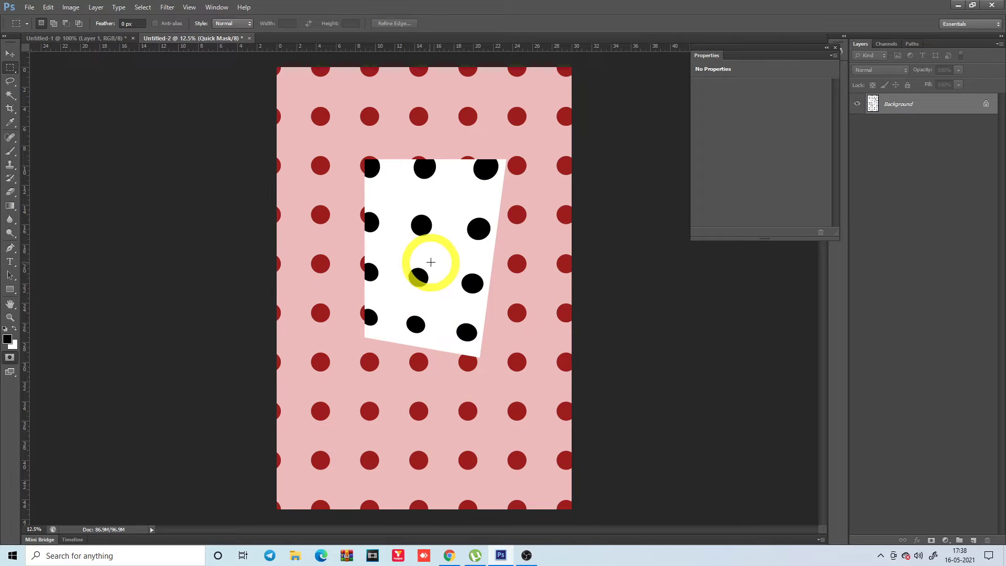
# Check the floral Untitled-1 document fitted to the window, then return to Untitled-2.
pyautogui.hotkey('ctrl', 'Tab')
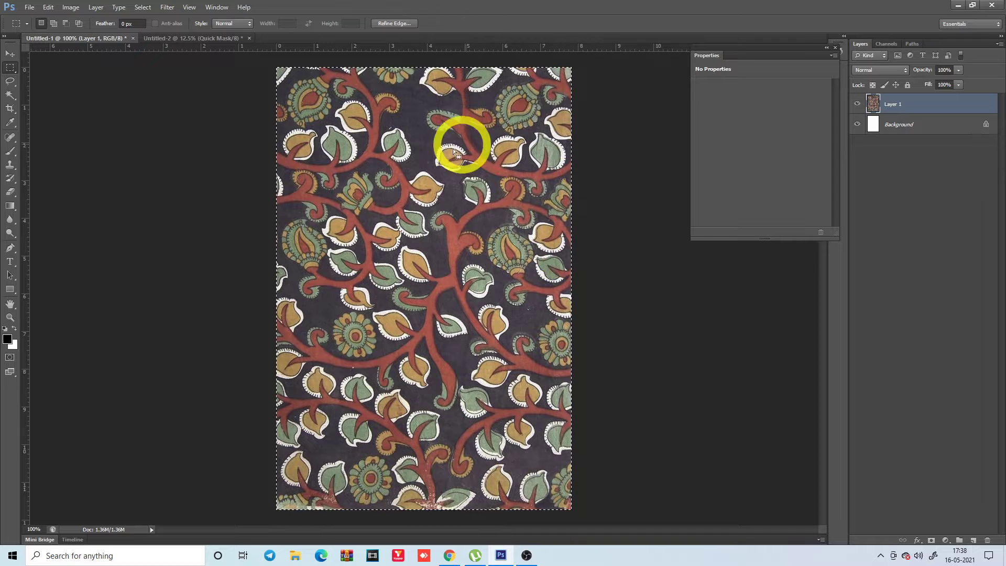
pyautogui.hotkey('ctrl', '-')
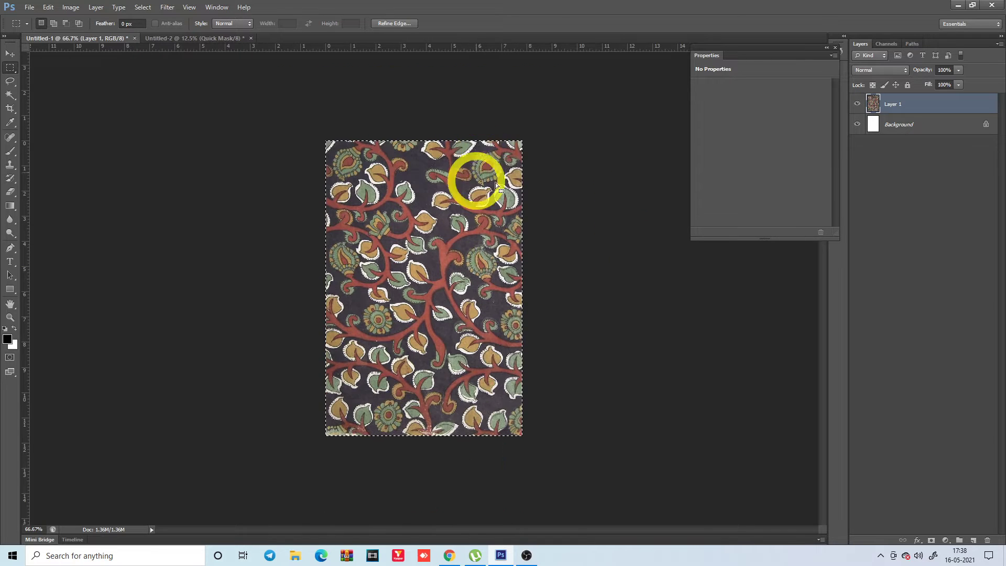
pyautogui.moveTo(373, 119); pyautogui.dragTo(593, 454)
pyautogui.hotkey('ctrl', '0')
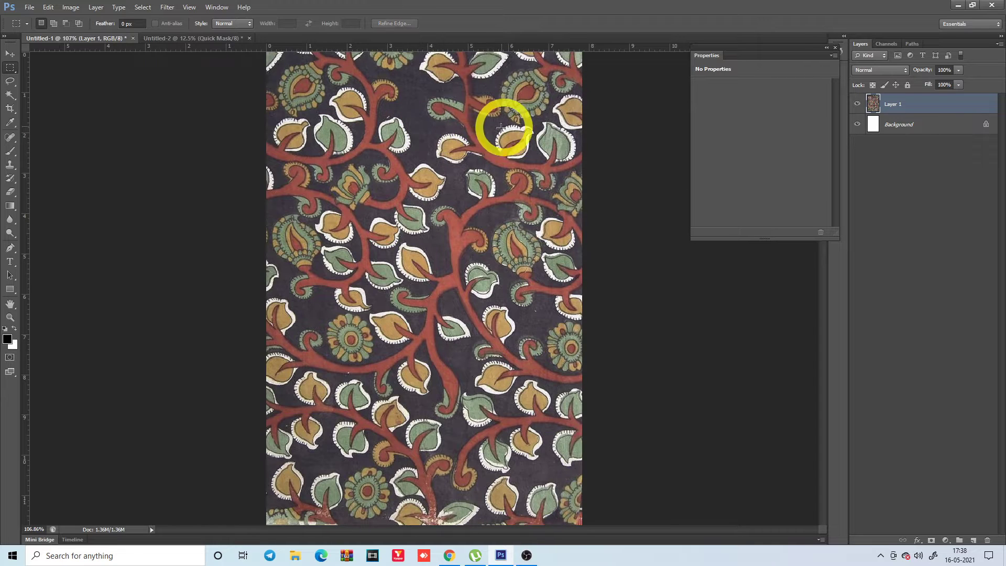
pyautogui.hotkey('ctrl', 'Tab')
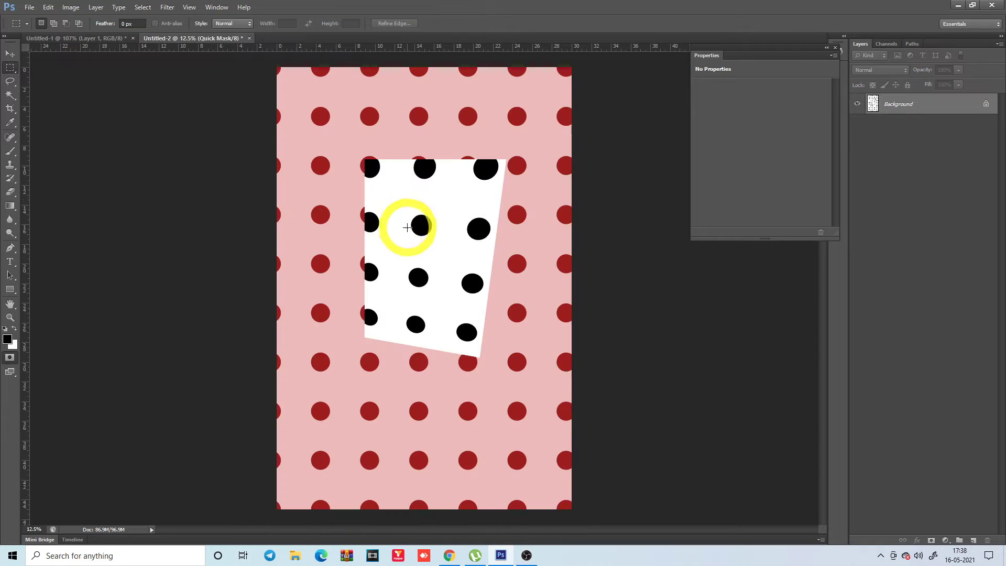
# Exit Quick Mask and add vertical guides at 8.478 in and 13.478 in.
pyautogui.press('q')
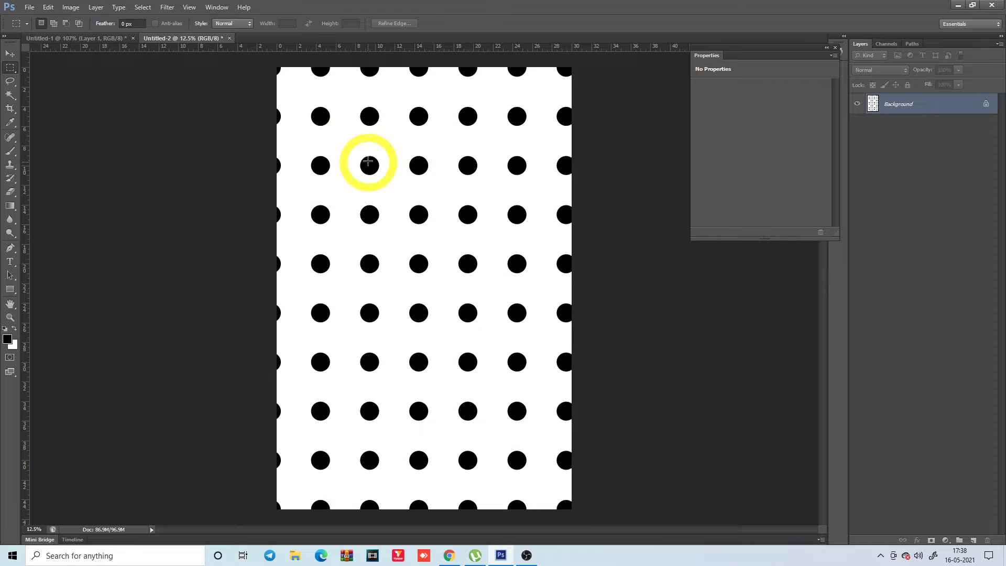
pyautogui.moveTo(364, 159); pyautogui.dragTo(383, 182)
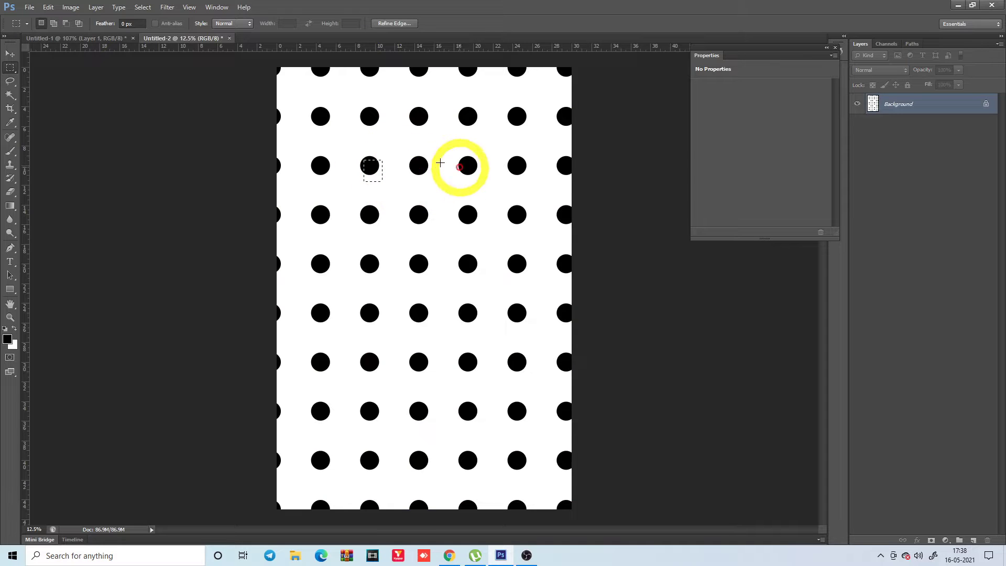
pyautogui.scroll(5, 406, 153)
pyautogui.scroll(2, 297, 221)
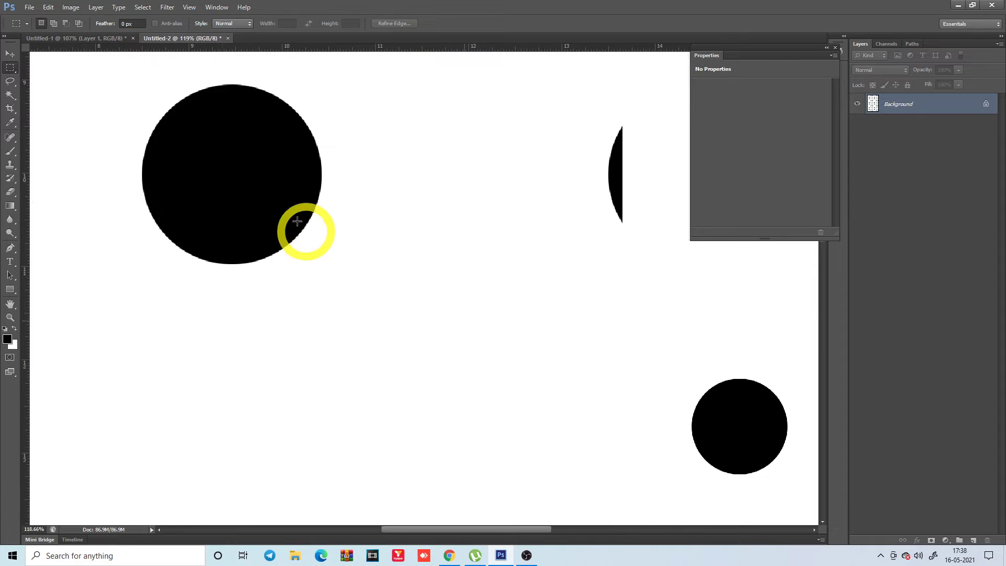
pyautogui.moveTo(26, 195); pyautogui.dragTo(140, 171)
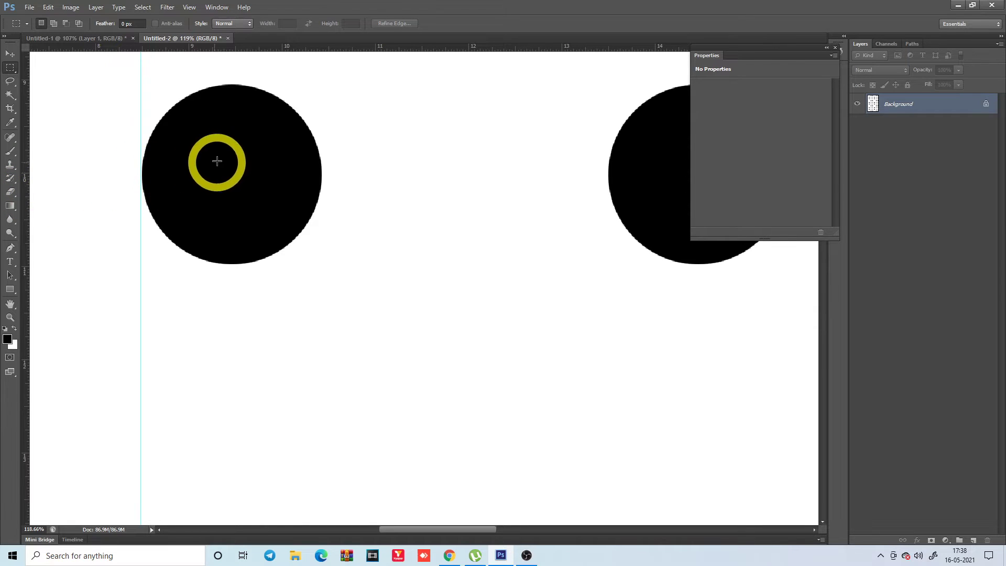
pyautogui.moveTo(25, 258); pyautogui.dragTo(605, 182)
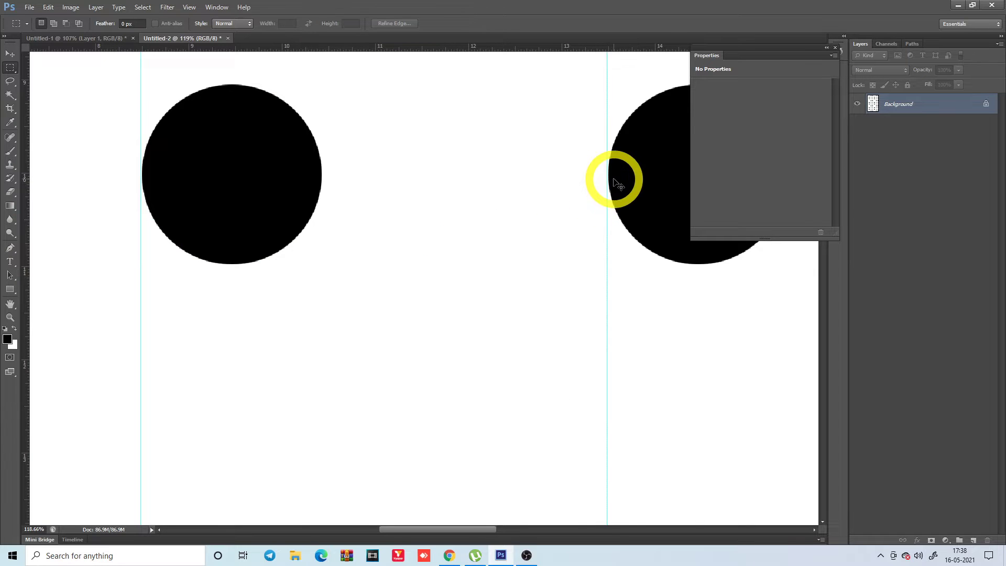
# Add two horizontal guides framing one dot tile, then bring up the floral Untitled-1 document.
pyautogui.hotkey('ctrl', '-')
pyautogui.hotkey('ctrl', '-')
pyautogui.moveTo(463, 54); pyautogui.dragTo(443, 171)
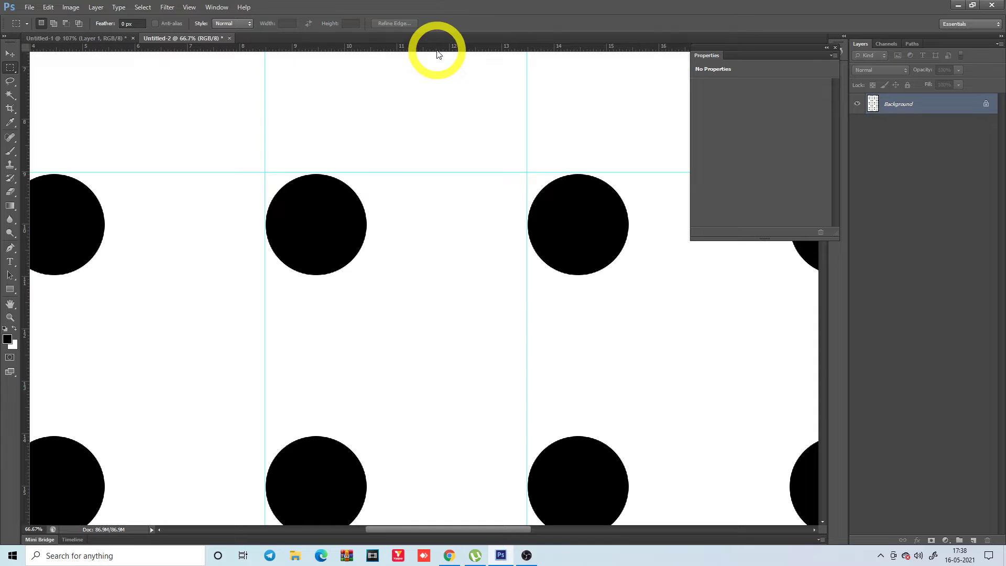
pyautogui.moveTo(438, 48); pyautogui.dragTo(404, 435)
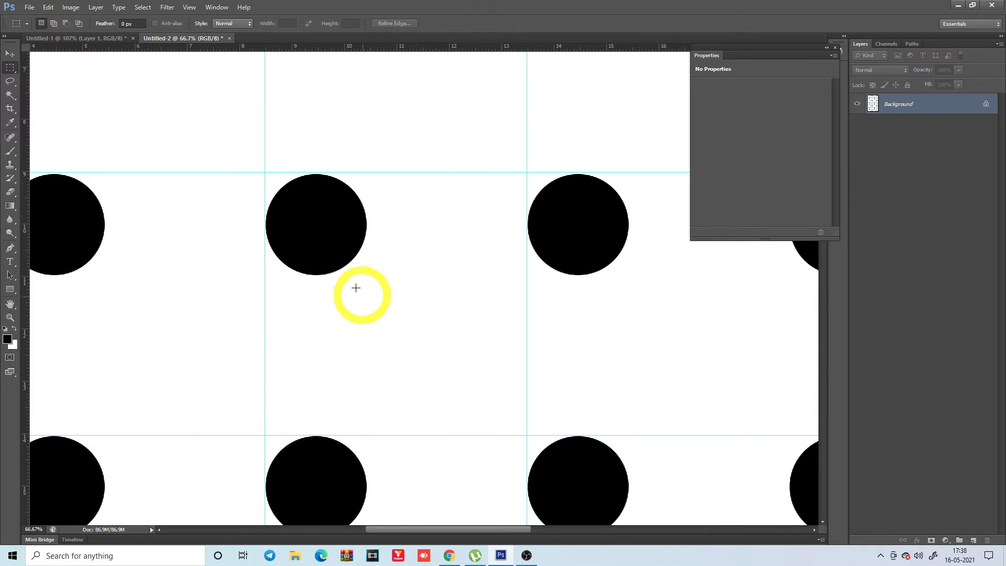
pyautogui.moveTo(266, 176)
pyautogui.mouseDown()
pyautogui.moveTo(456, 402)
pyautogui.moveTo(528, 434)
pyautogui.mouseUp()
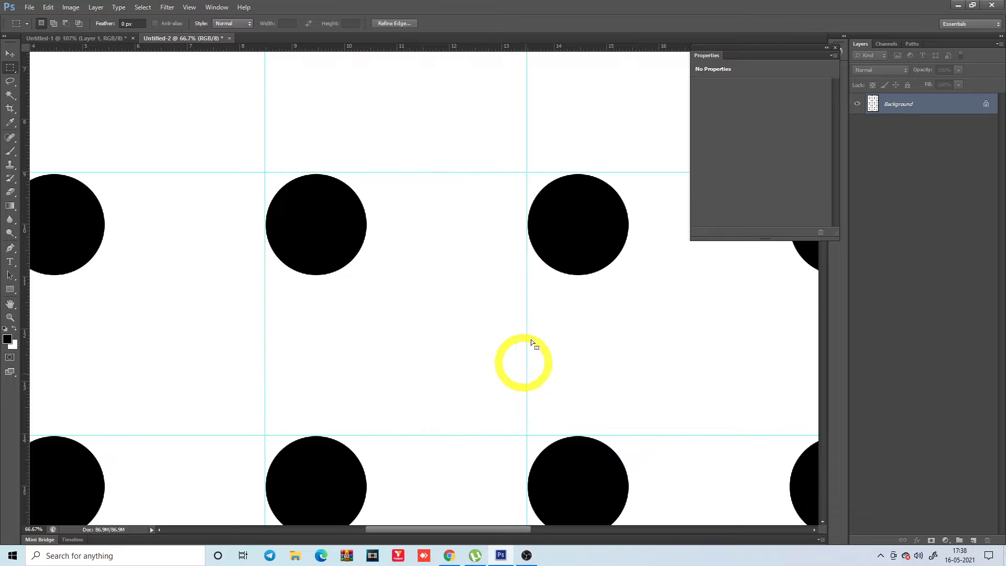
pyautogui.hotkey('ctrl', 'Tab')
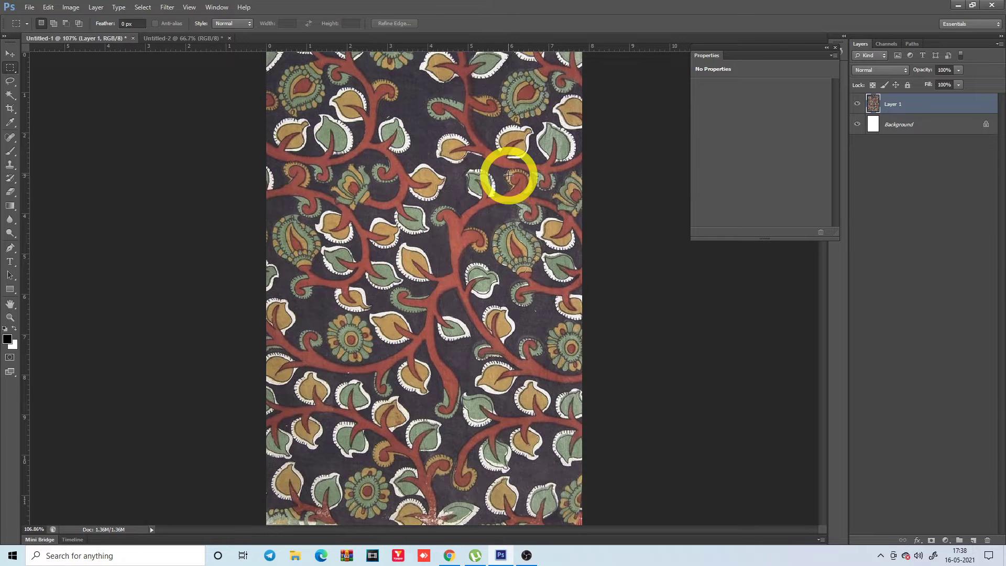
# Fit the tile to the window and lasso around the upper-left flower motif.
pyautogui.hotkey('ctrl', '-')
pyautogui.hotkey('ctrl', '-')
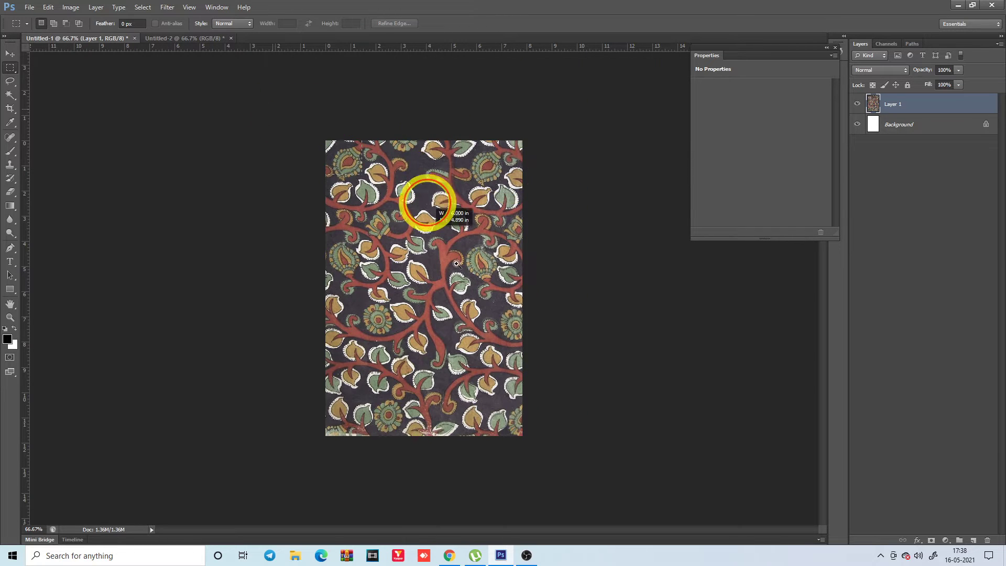
pyautogui.hotkey('ctrl', '0')
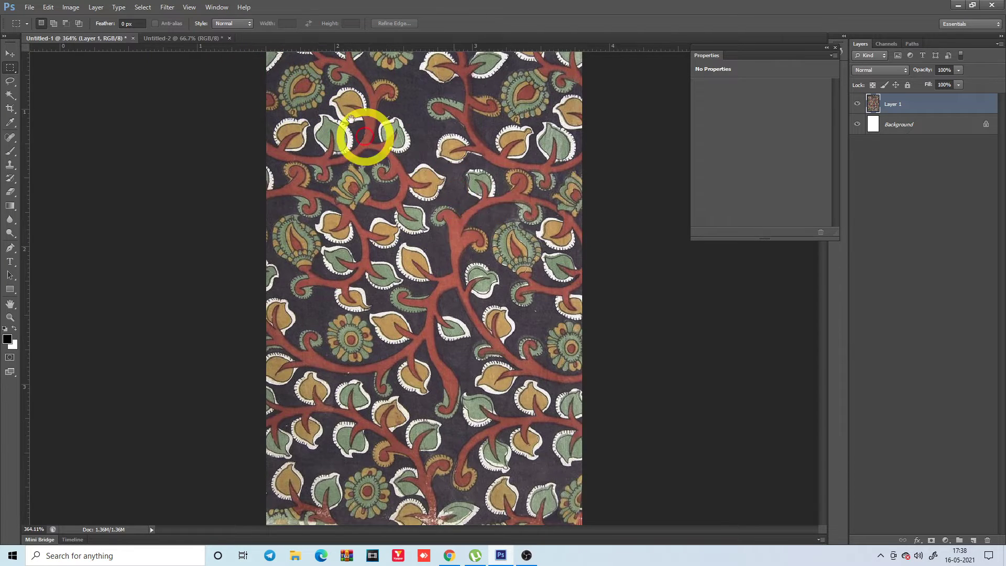
pyautogui.scroll(5, 363, 135)
pyautogui.scroll(-5, 375, 157)
pyautogui.scroll(3, 302, 179)
pyautogui.press('l')
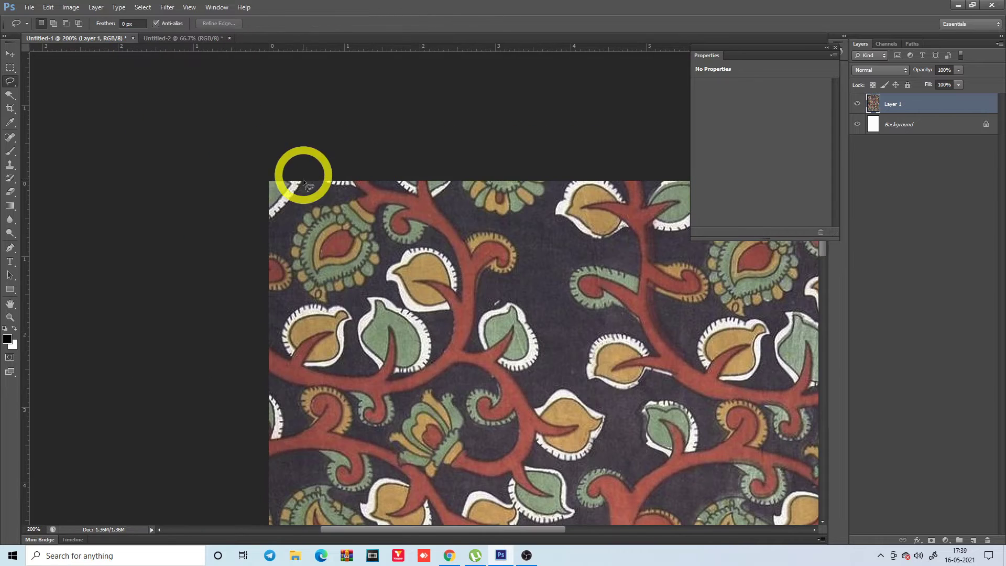
pyautogui.moveTo(285, 227); pyautogui.dragTo(358, 316)
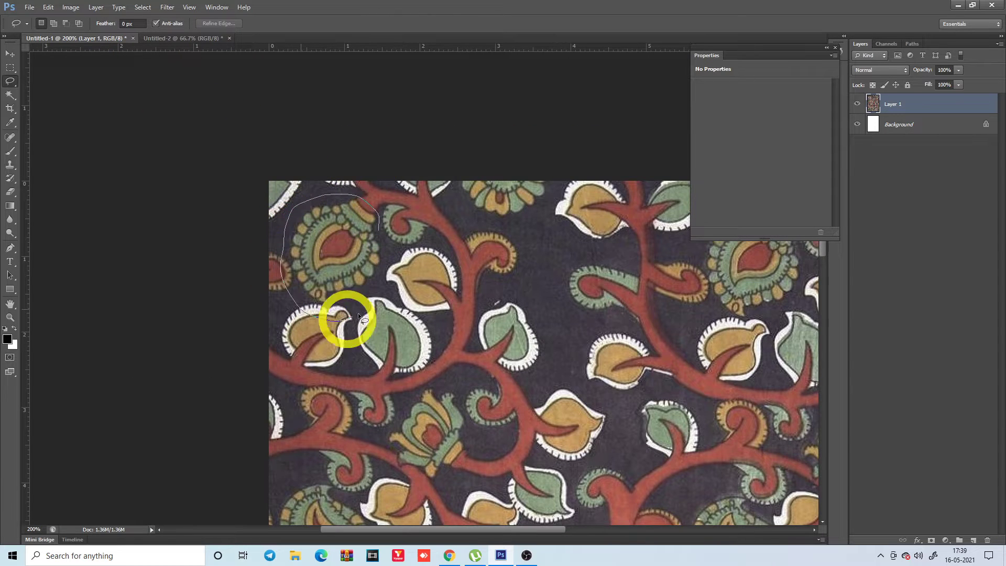
pyautogui.moveTo(413, 253); pyautogui.dragTo(287, 222)
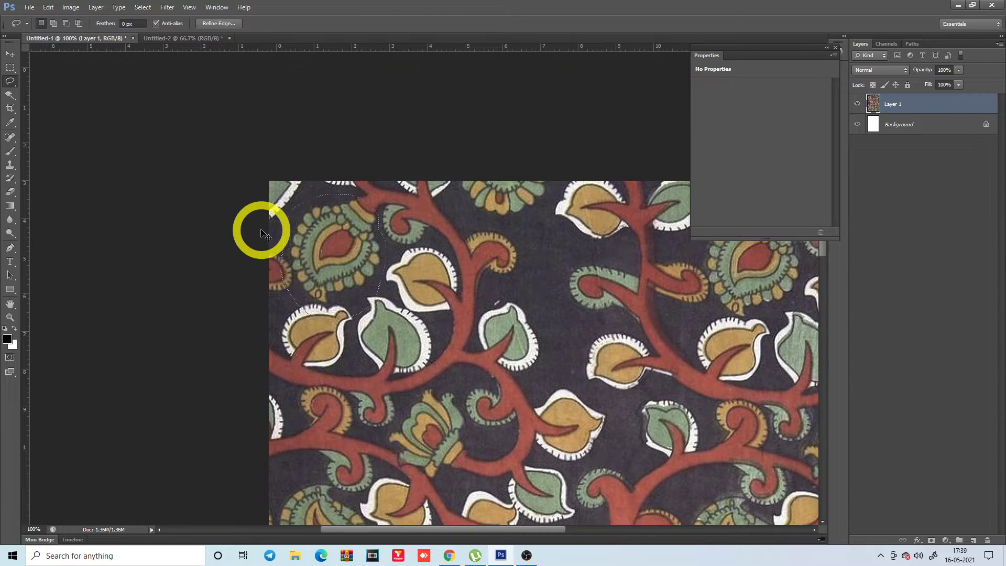
# Draw a loose lasso circle around the upper-right flower motif.
pyautogui.scroll(-3, 261, 234)
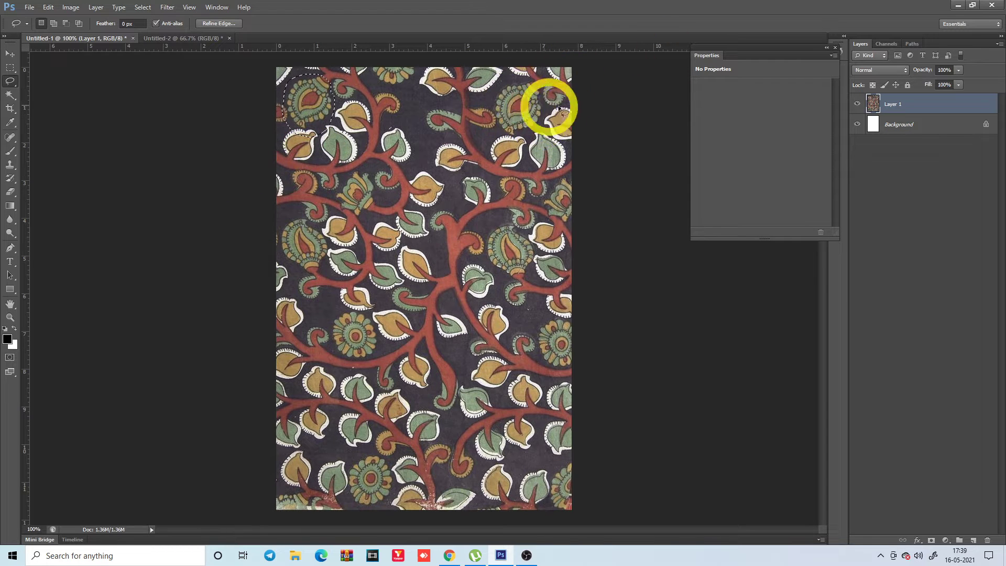
pyautogui.scroll(5, 544, 111)
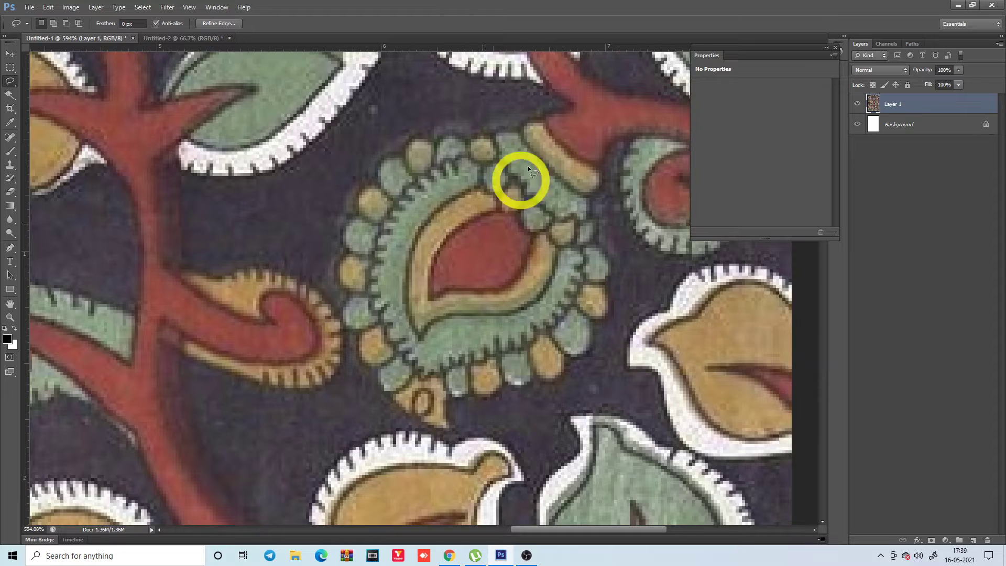
pyautogui.moveTo(527, 165); pyautogui.dragTo(543, 154)
pyautogui.scroll(-2, 544, 154)
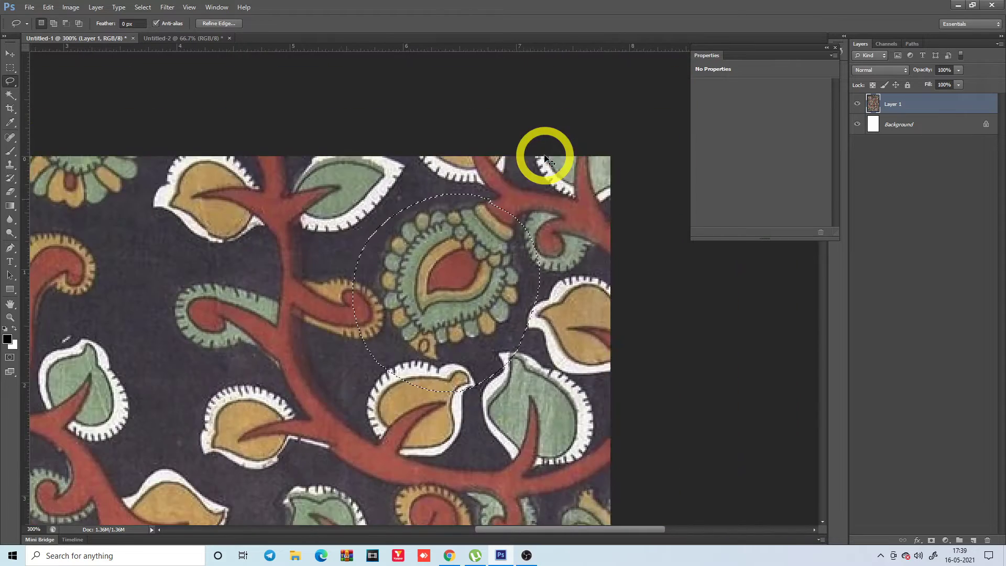
pyautogui.scroll(-2, 545, 155)
pyautogui.scroll(-2, 546, 155)
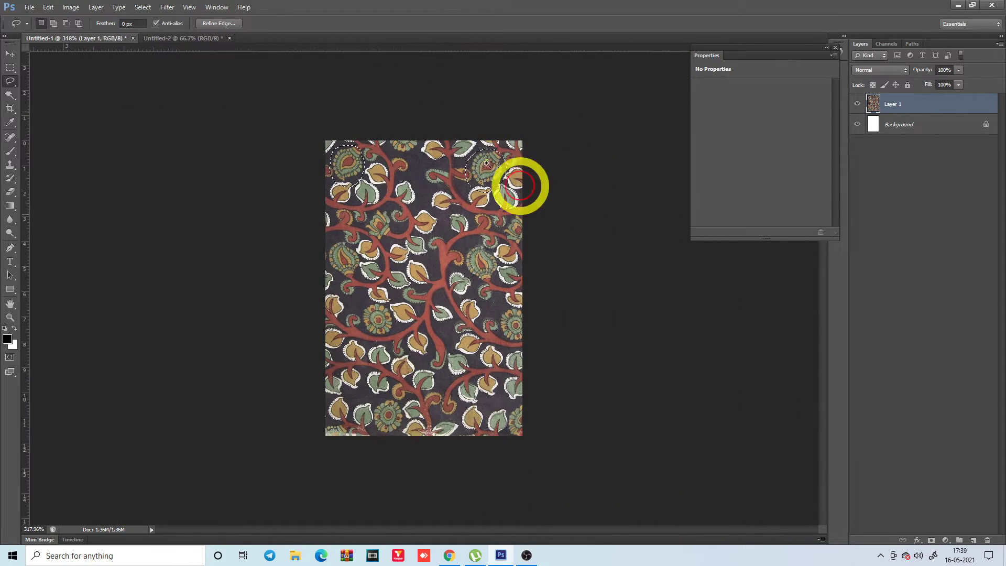
pyautogui.scroll(3, 520, 186)
pyautogui.scroll(-4, 461, 155)
# Place two vertical guides marking the tile's repeat width.
pyautogui.moveTo(460, 153)
pyautogui.mouseDown()
pyautogui.moveTo(290, 146)
pyautogui.moveTo(138, 155)
pyautogui.mouseUp()
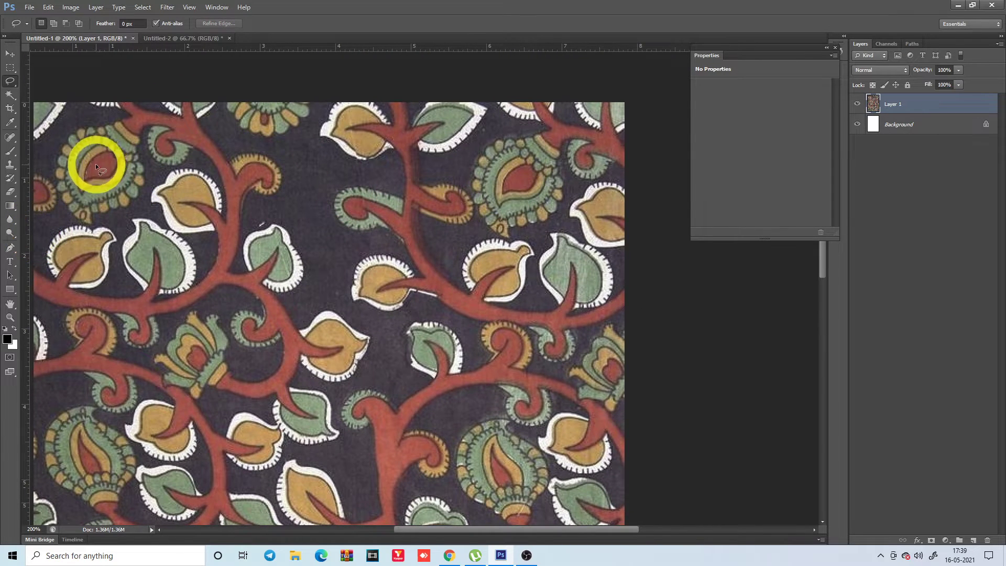
pyautogui.moveTo(26, 186); pyautogui.dragTo(55, 168)
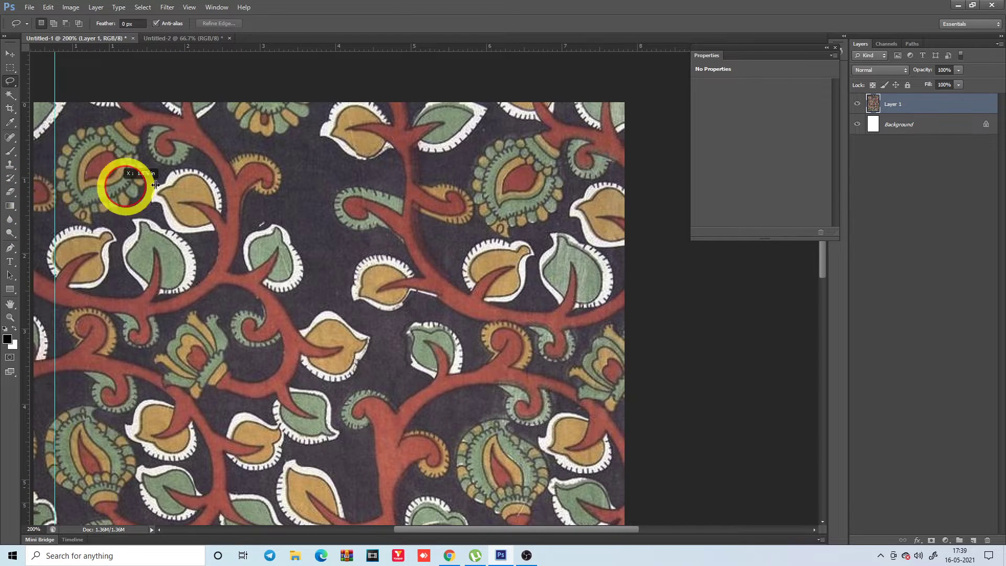
pyautogui.moveTo(155, 185); pyautogui.dragTo(468, 171)
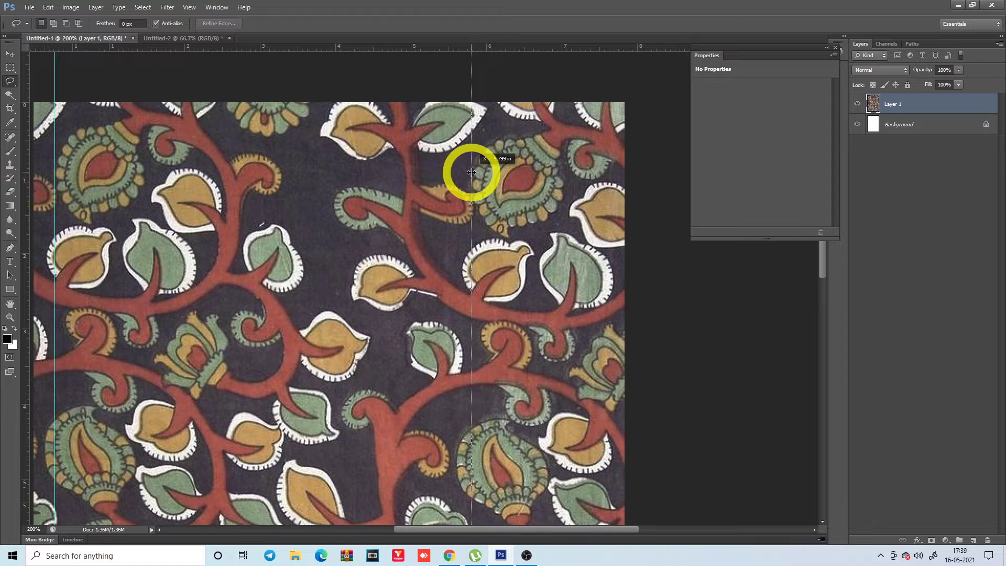
pyautogui.moveTo(471, 172); pyautogui.dragTo(472, 172)
# Duplicate a full-height strip from the tile's left edge 2.639 in to the right.
pyautogui.hotkey('ctrl', '-')
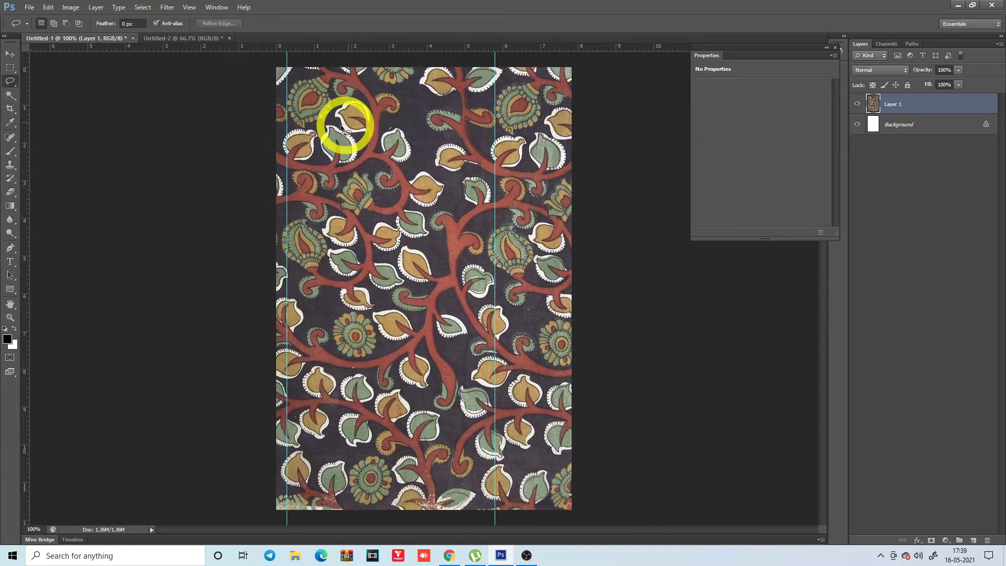
pyautogui.press('m')
pyautogui.moveTo(283, 69)
pyautogui.mouseDown()
pyautogui.moveTo(491, 445)
pyautogui.moveTo(494, 507)
pyautogui.mouseUp()
pyautogui.moveTo(364, 139)
pyautogui.mouseDown()
pyautogui.moveTo(463, 138)
pyautogui.moveTo(548, 152)
pyautogui.moveTo(544, 159)
pyautogui.mouseUp()
pyautogui.hotkey('ctrl', 'd')
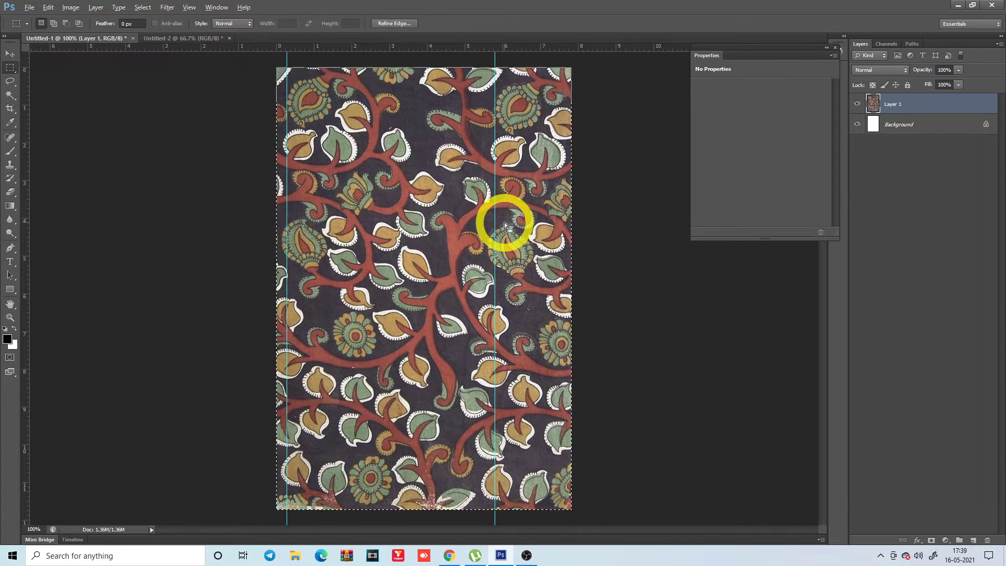
# Apply the Offset filter with Vertical -210 pixels and Wrap Around.
pyautogui.hotkey('alt', 't')
pyautogui.press('Up')
pyautogui.press('Up')
pyautogui.press('Up')
pyautogui.press('Escape')
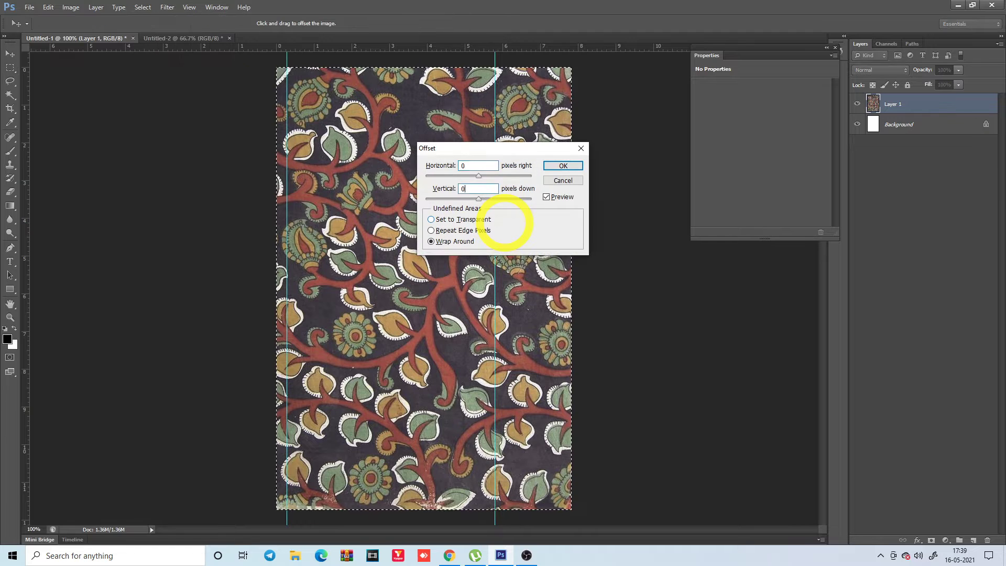
pyautogui.press('Tab')
pyautogui.hotkey('shift', 'Down')
pyautogui.hotkey('shift', 'Down')
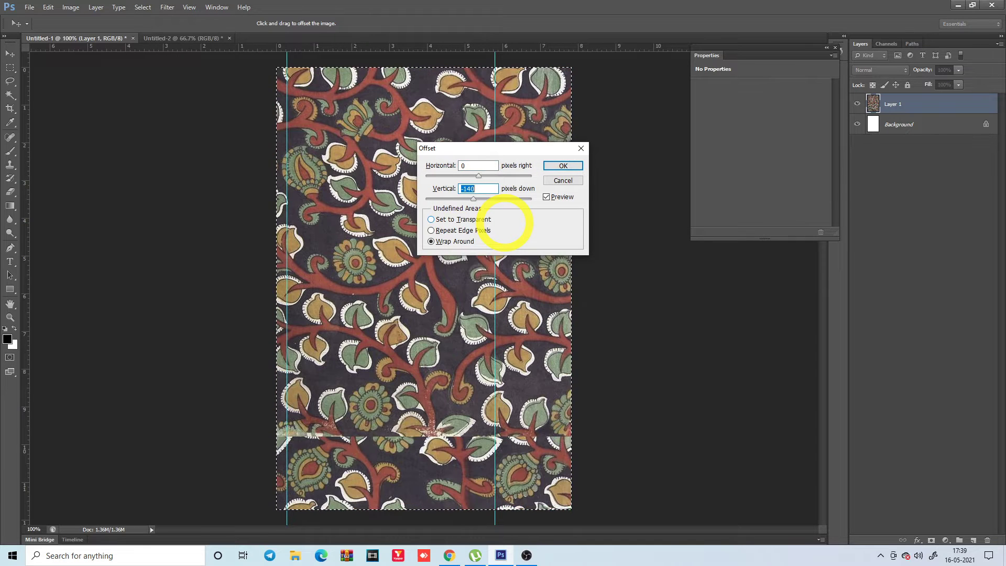
pyautogui.hotkey('shift', 'Down')
pyautogui.hotkey('shift', 'Down')
pyautogui.hotkey('shift', 'Down')
pyautogui.hotkey('shift', 'Down')
pyautogui.hotkey('shift', 'Down')
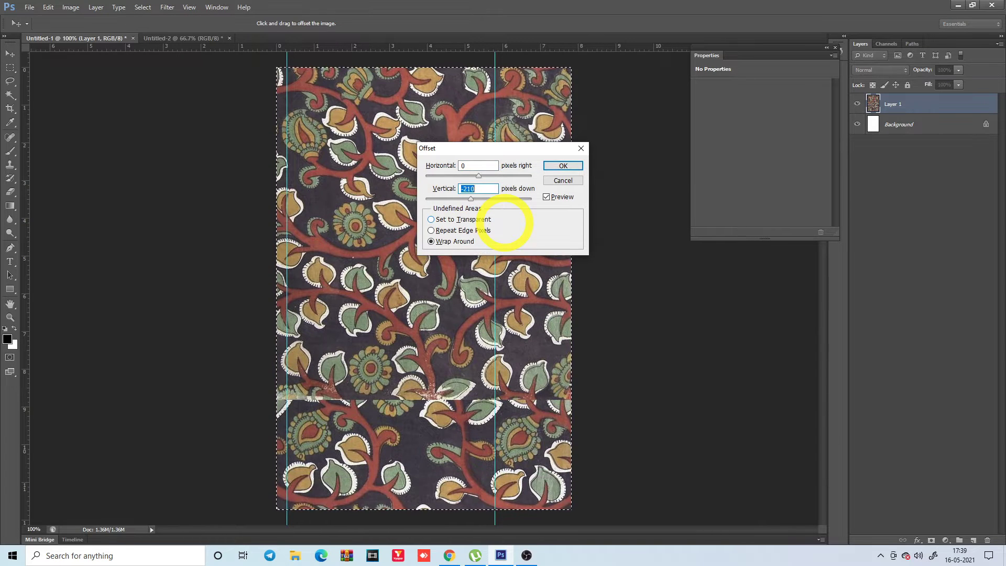
pyautogui.press('Return')
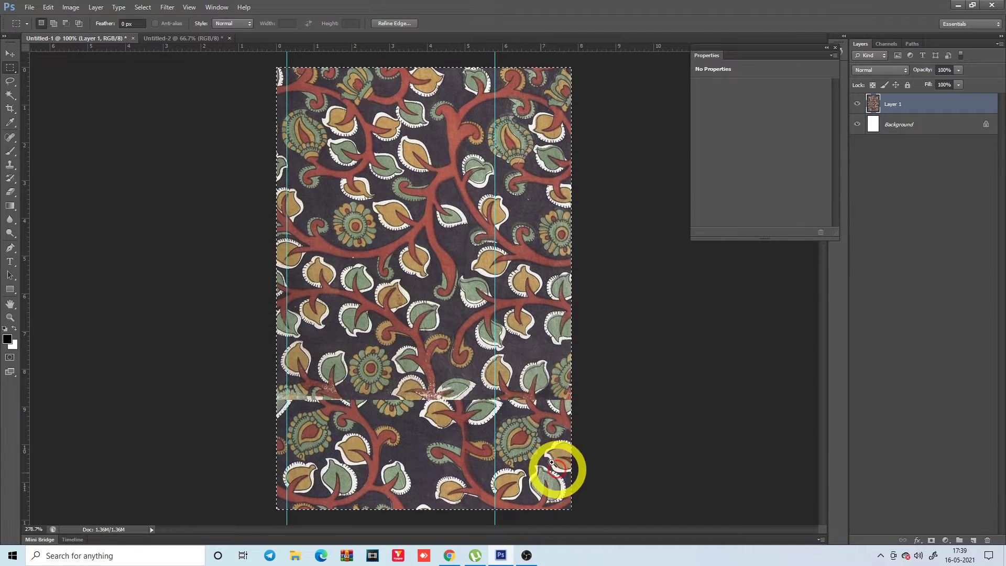
pyautogui.moveTo(414, 466); pyautogui.dragTo(450, 466)
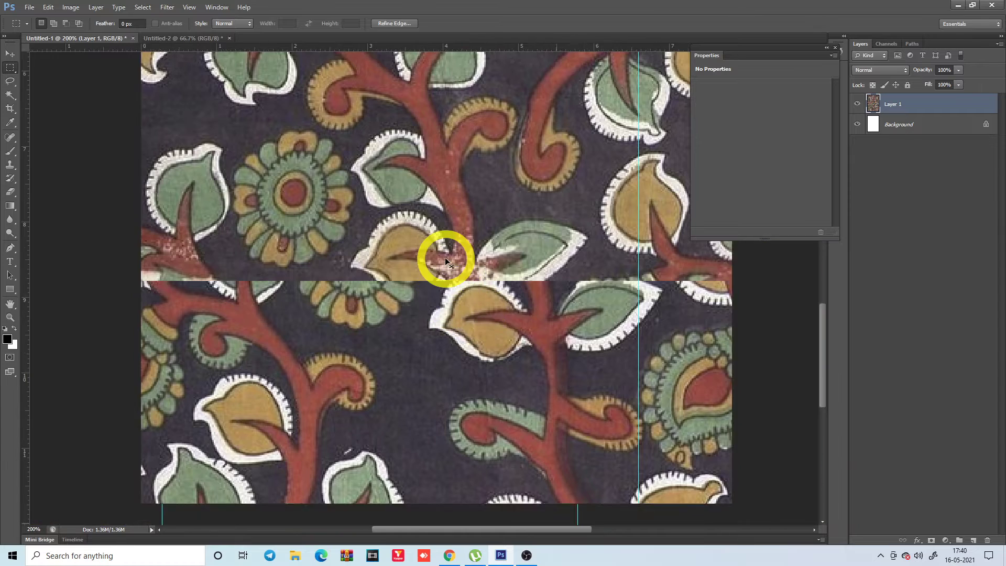
pyautogui.hotkey('ctrl', '0')
pyautogui.moveTo(385, 341); pyautogui.dragTo(460, 290)
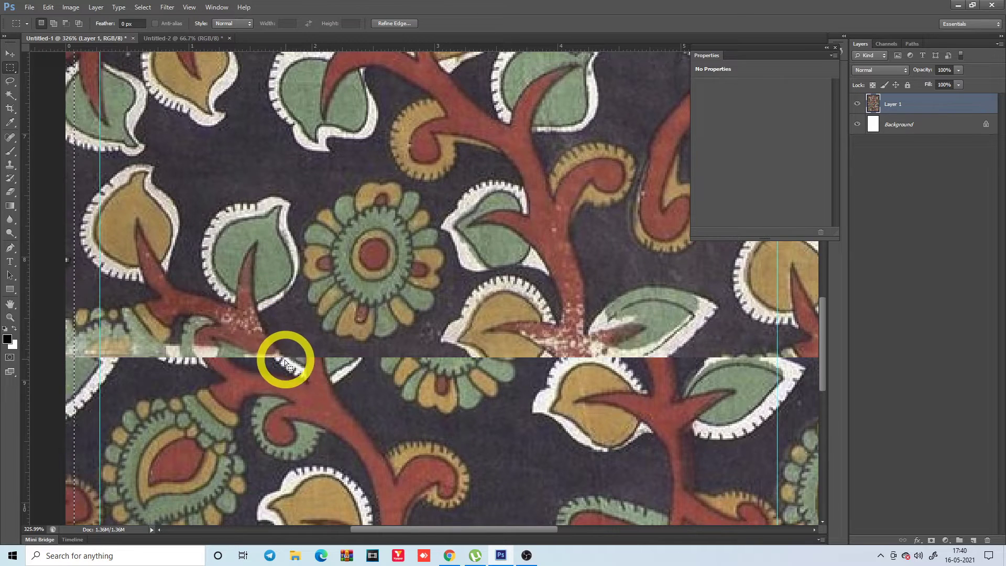
pyautogui.hotkey('ctrl', '0')
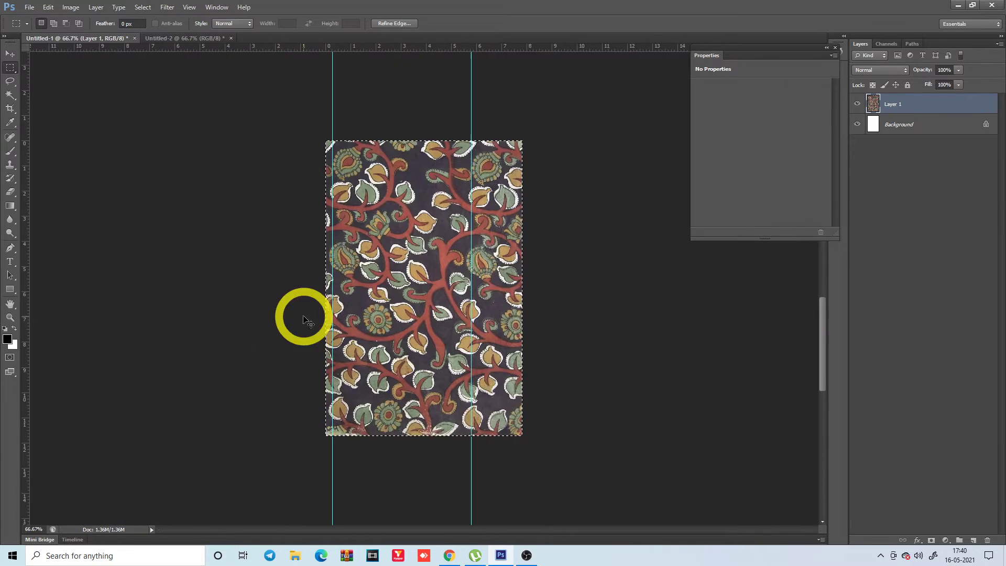
pyautogui.moveTo(347, 153)
pyautogui.mouseDown()
pyautogui.moveTo(415, 167)
pyautogui.moveTo(369, 299)
pyautogui.mouseUp()
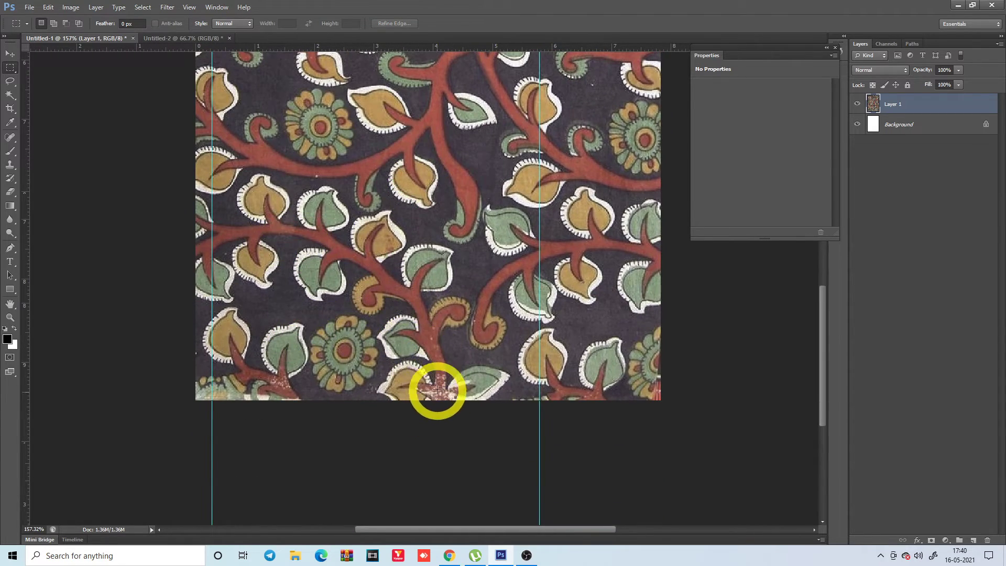
pyautogui.scroll(3, 440, 404)
pyautogui.scroll(4, 434, 340)
pyautogui.scroll(3, 416, 293)
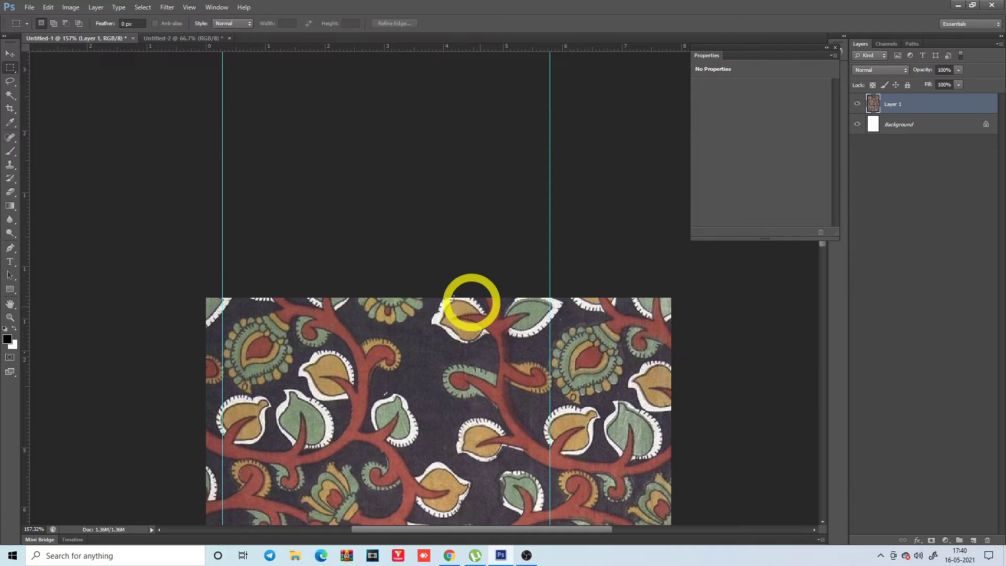
pyautogui.scroll(-2, 419, 282)
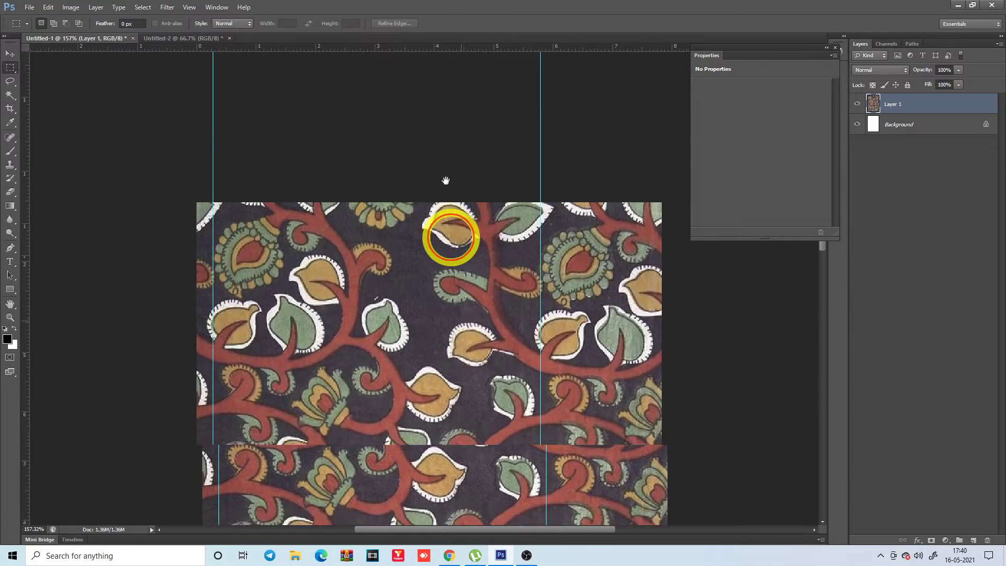
pyautogui.scroll(-3, 461, 261)
pyautogui.scroll(-1, 463, 262)
pyautogui.hotkey('ctrl', '-')
pyautogui.hotkey('ctrl', '-')
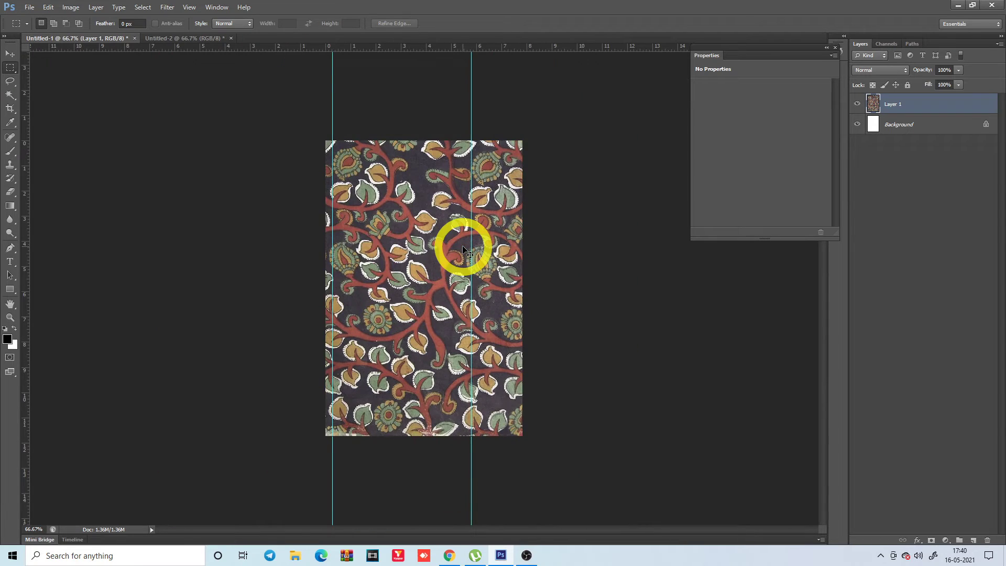
# Select all and offset the tile vertically by +110 pixels with Wrap Around.
pyautogui.hotkey('ctrl', 'a')
pyautogui.hotkey('alt', 't')
pyautogui.press('Up')
pyautogui.press('Up')
pyautogui.press('Up')
pyautogui.press('Right')
pyautogui.press('o')
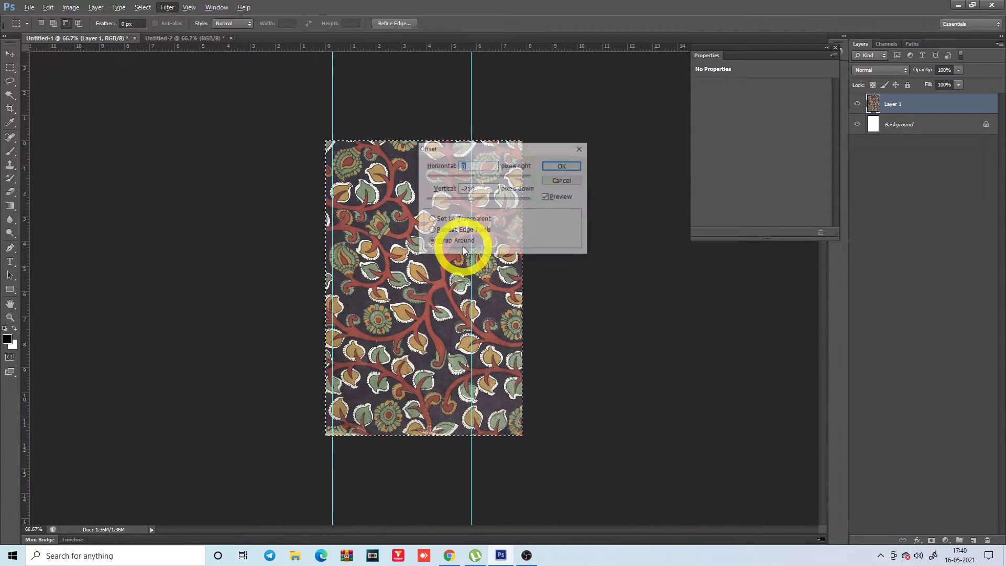
pyautogui.press('Tab')
pyautogui.write('110')
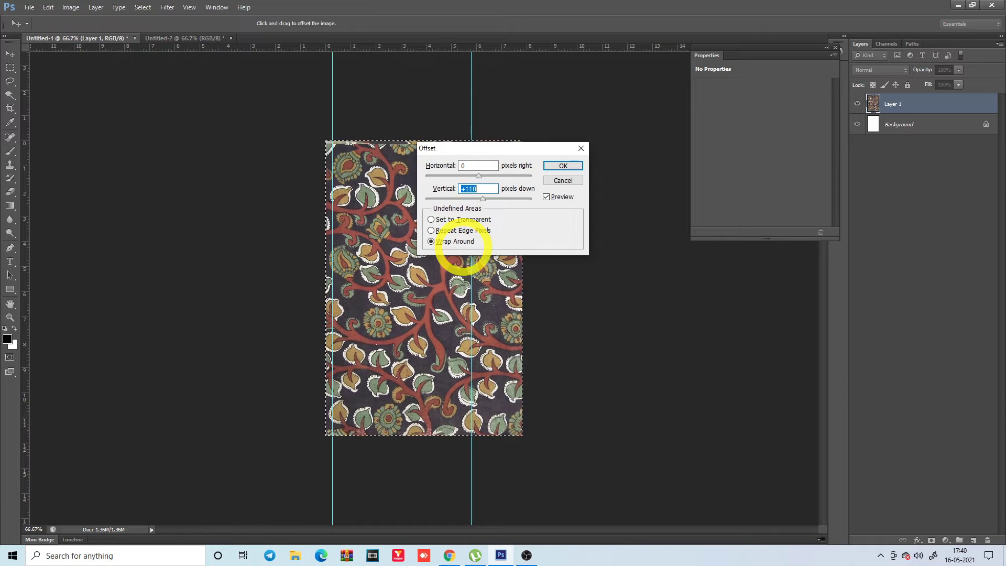
pyautogui.press('Return')
pyautogui.scroll(5, 397, 189)
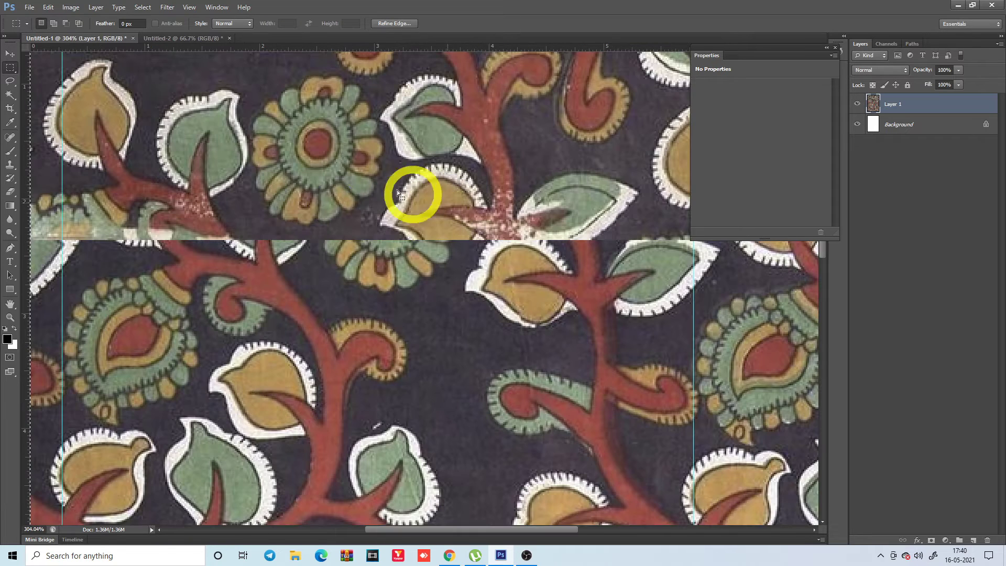
pyautogui.scroll(-3, 440, 253)
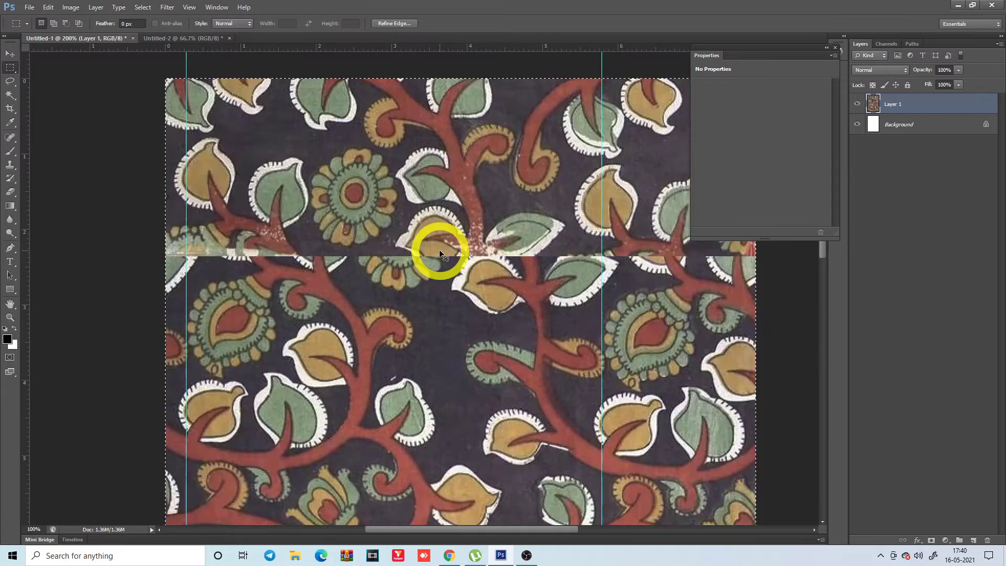
pyautogui.scroll(-2, 440, 253)
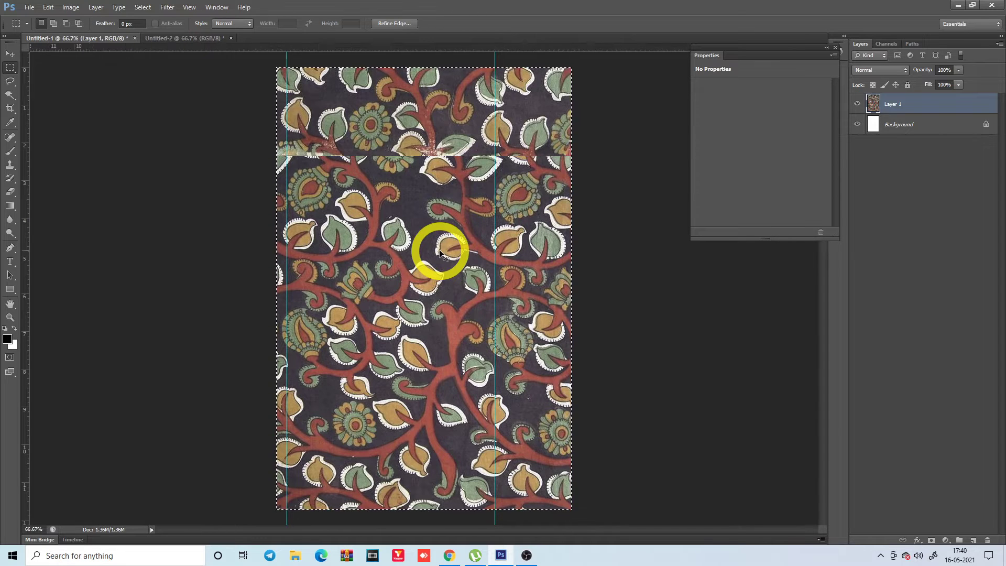
pyautogui.scroll(-1, 440, 253)
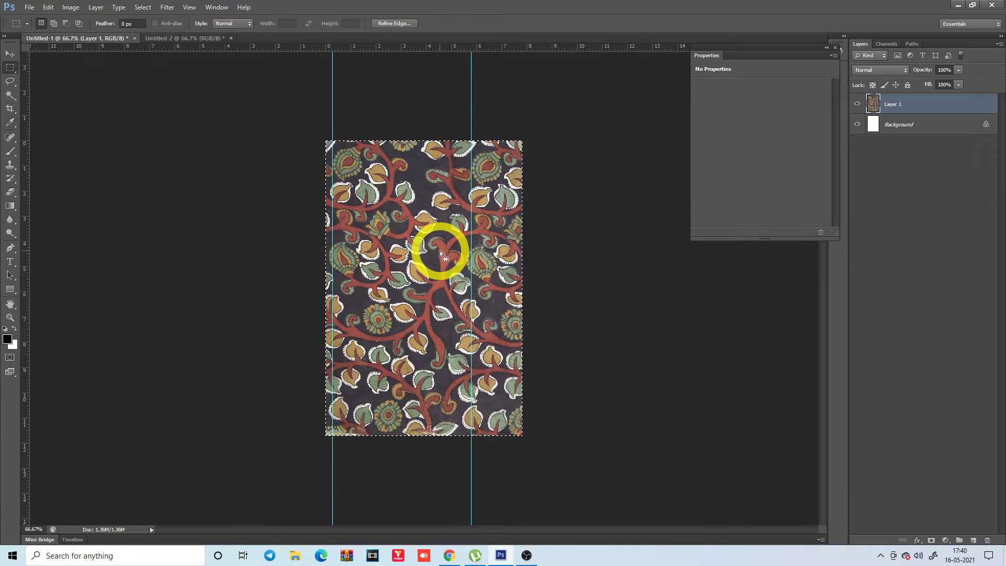
# Resize the floral tile proportionally to 10 inches wide (9.64M) and fit it on screen.
pyautogui.hotkey('ctrl', 'alt', 'i')
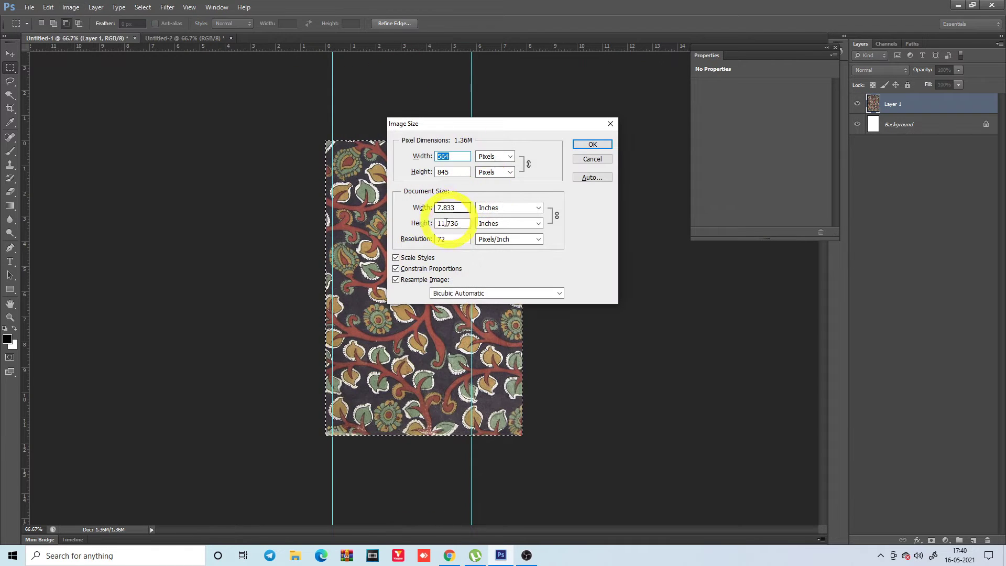
pyautogui.moveTo(437, 207); pyautogui.dragTo(469, 207)
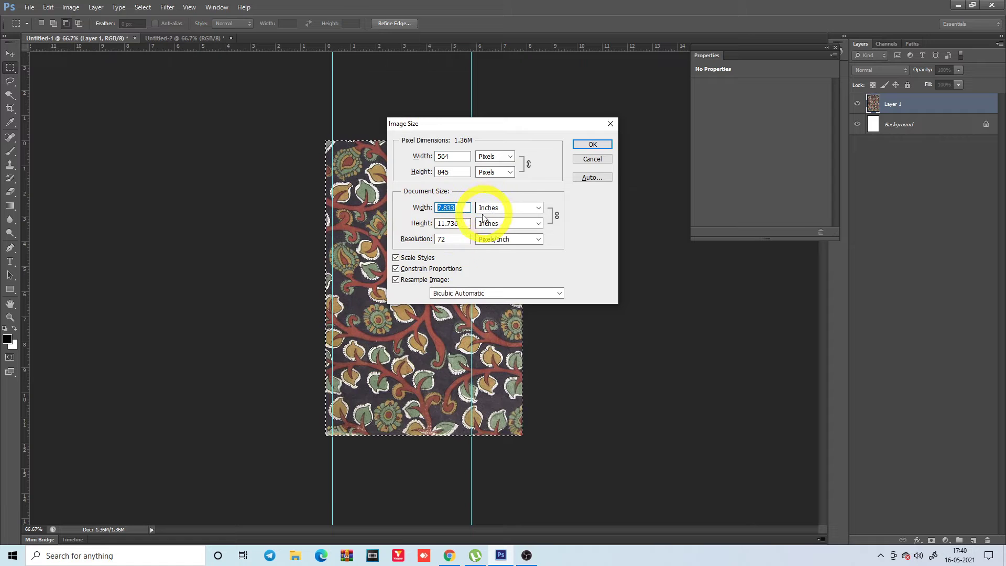
pyautogui.press('Return')
pyautogui.hotkey('ctrl', '1')
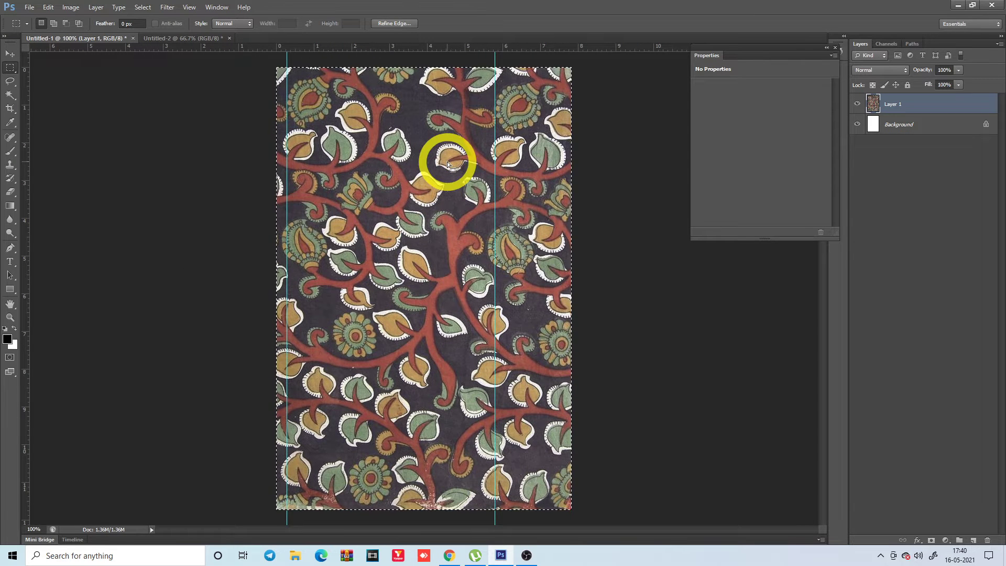
pyautogui.hotkey('ctrl', 'alt', 'i')
pyautogui.write('10')
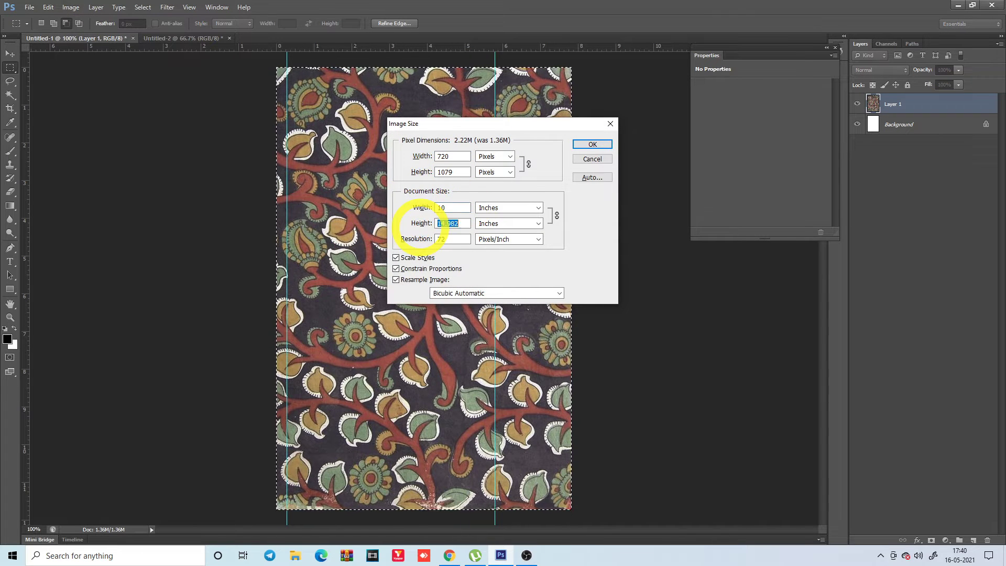
pyautogui.write('150')
pyautogui.press('Return')
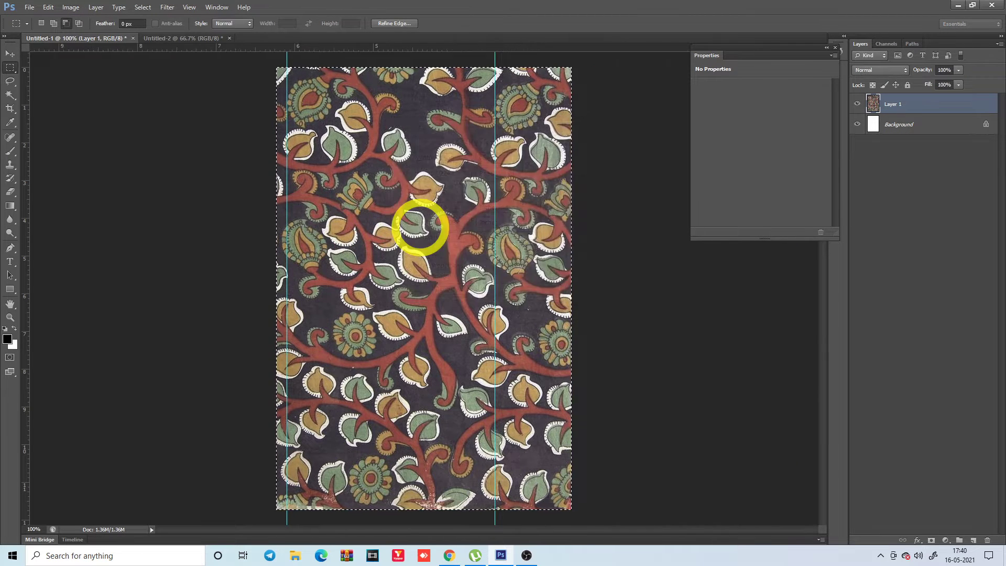
pyautogui.hotkey('ctrl', '0')
pyautogui.moveTo(375, 184); pyautogui.dragTo(370, 346)
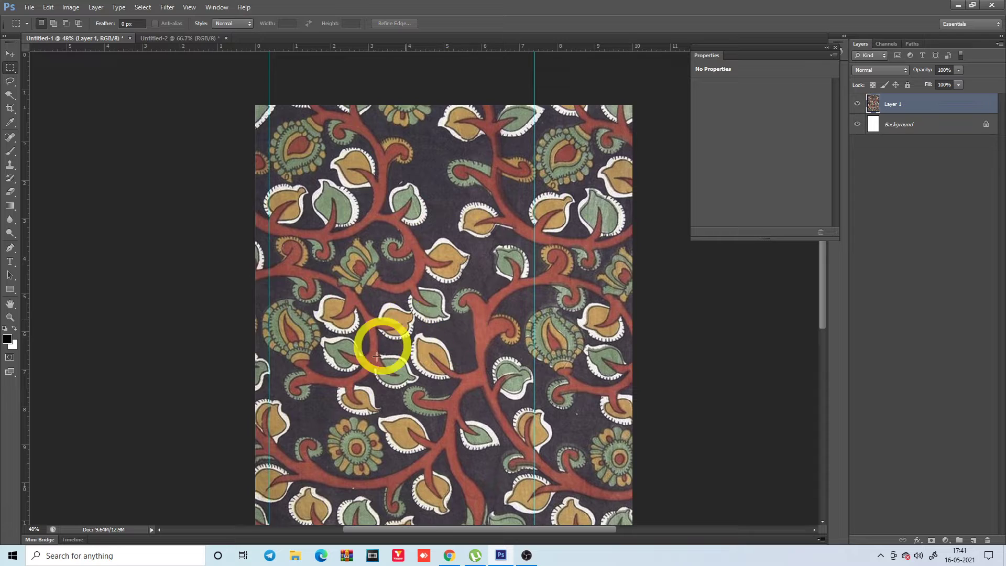
# Turn off Constrain Proportions and make the tile 10 × 10 inches (1500 × 1500 px).
pyautogui.scroll(-3, 376, 357)
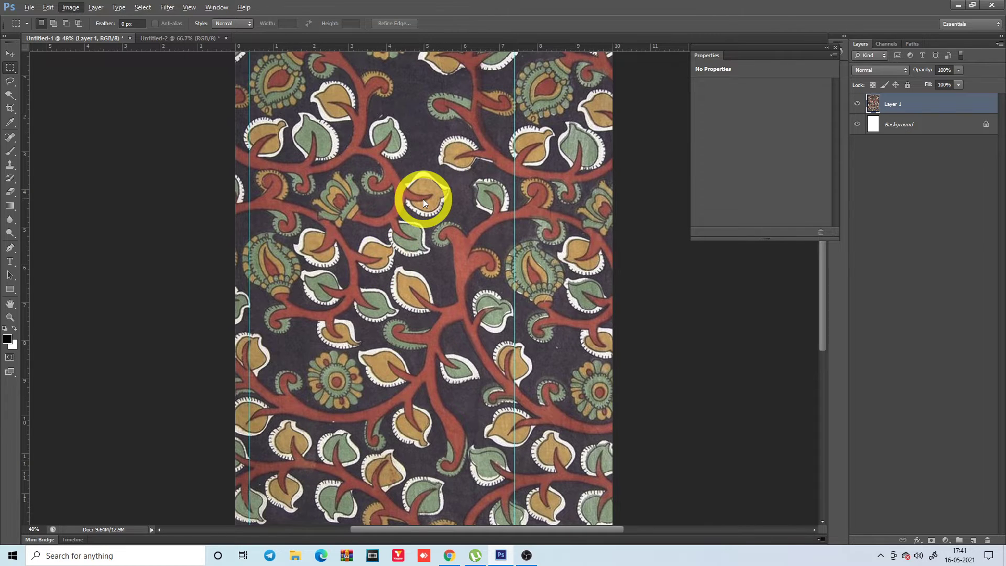
pyautogui.hotkey('ctrl', 'alt', 'i')
pyautogui.doubleClick(453, 224)
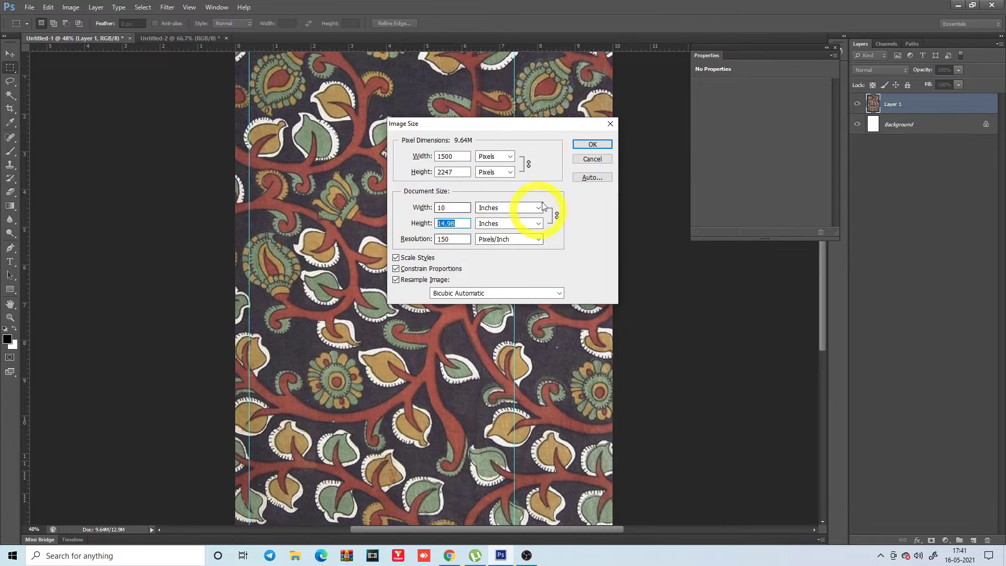
pyautogui.doubleClick(446, 208)
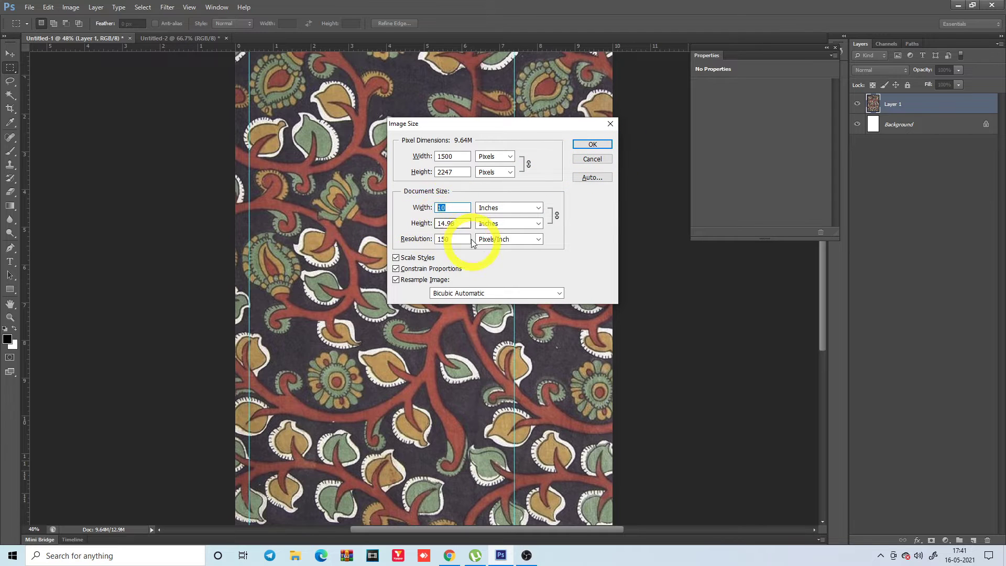
pyautogui.doubleClick(454, 223)
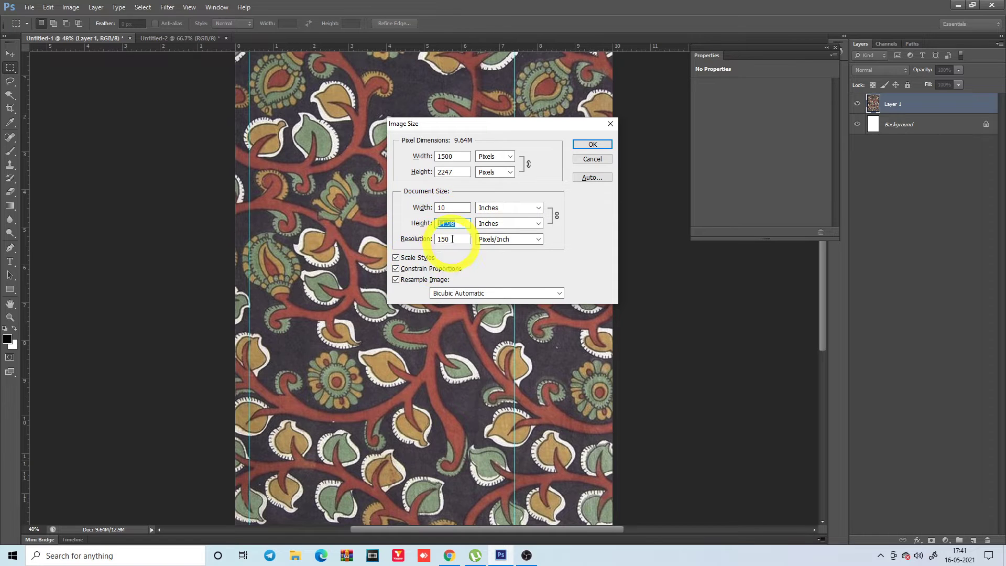
pyautogui.click(396, 268)
pyautogui.write('10')
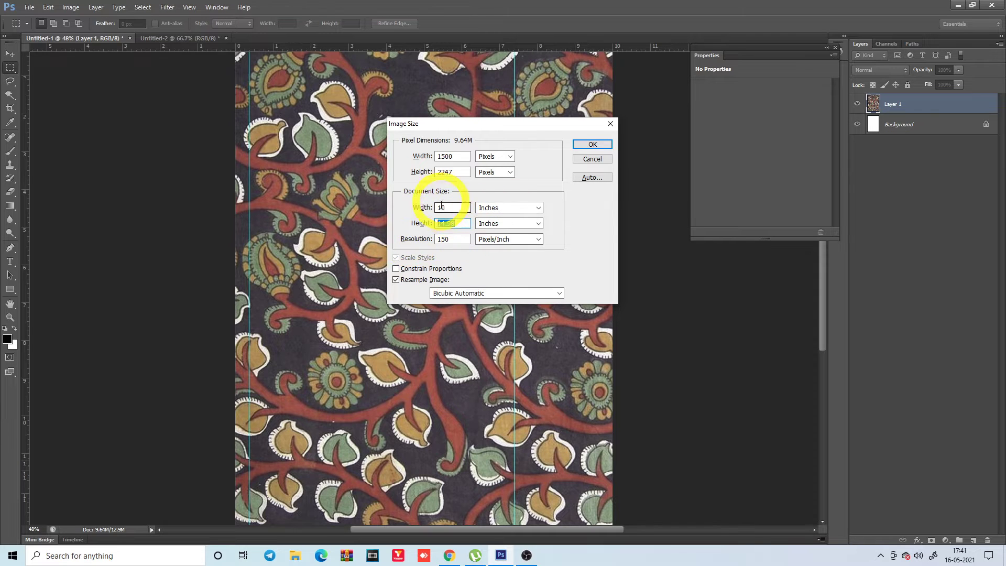
pyautogui.click(597, 149)
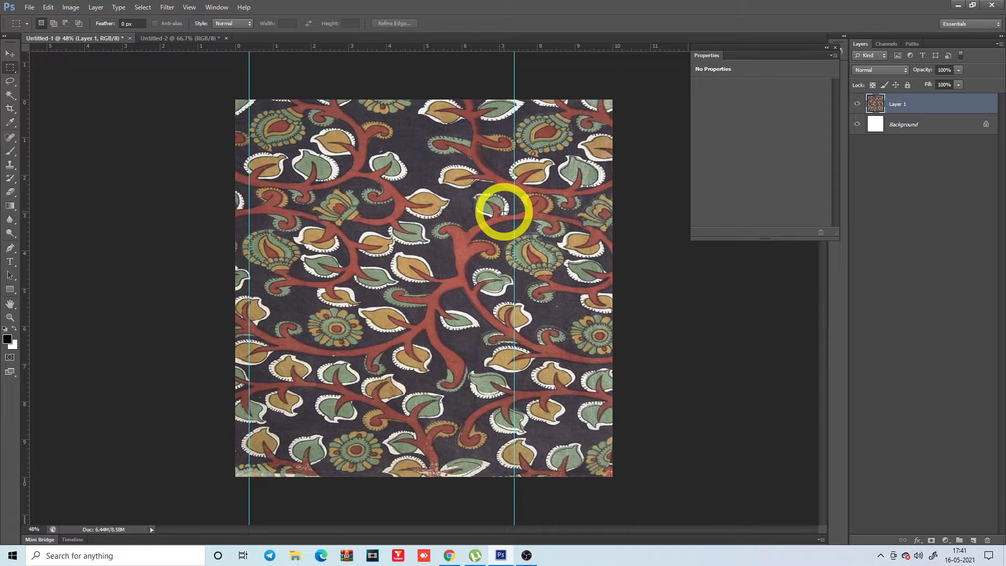
# Undo the square resize and confirm 10 × 14.98 in (1500 × 2247 px) with proportions constrained.
pyautogui.hotkey('ctrl', 'z')
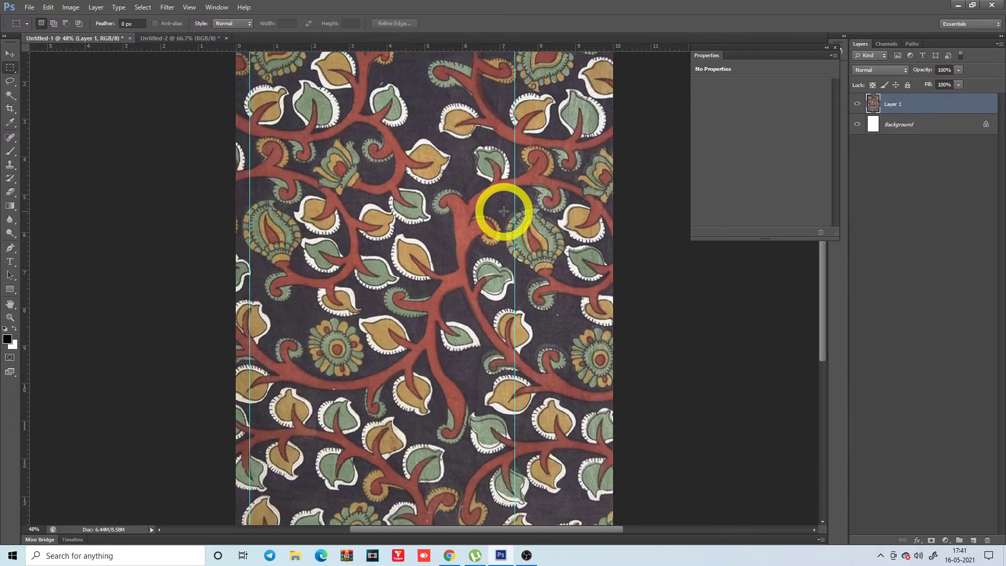
pyautogui.hotkey('alt', 'i')
pyautogui.press('i')
pyautogui.click(395, 268)
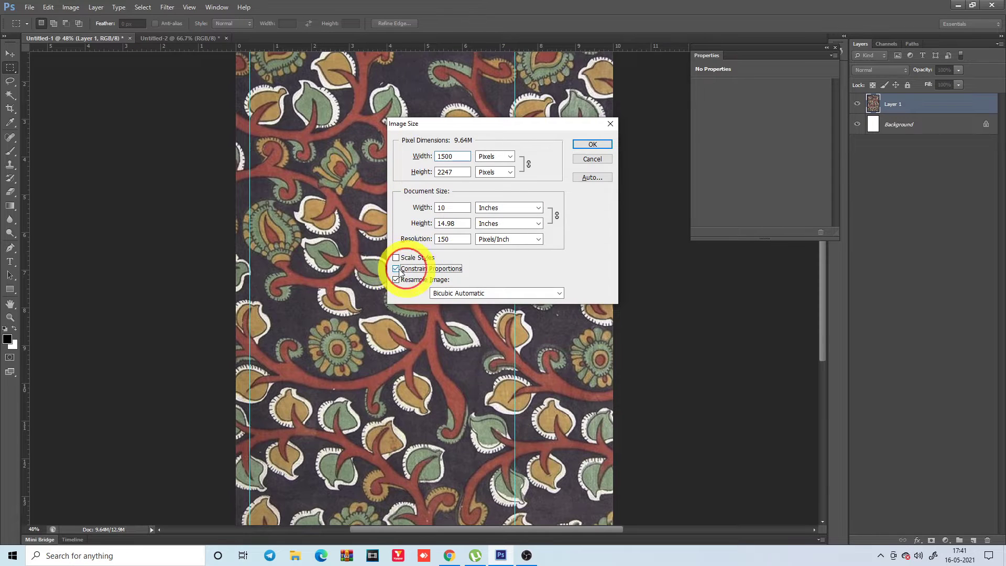
pyautogui.click(450, 224)
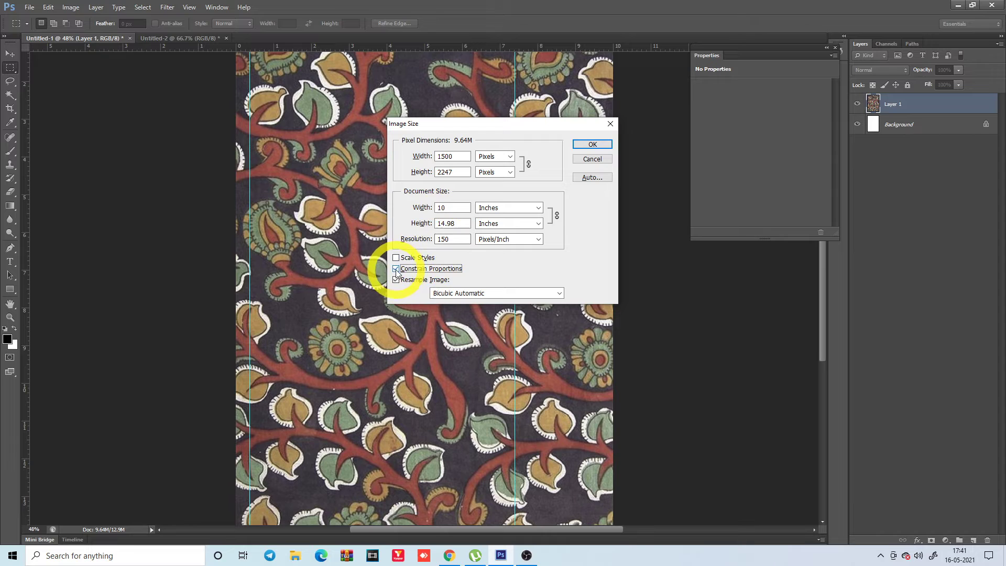
pyautogui.doubleClick(440, 209)
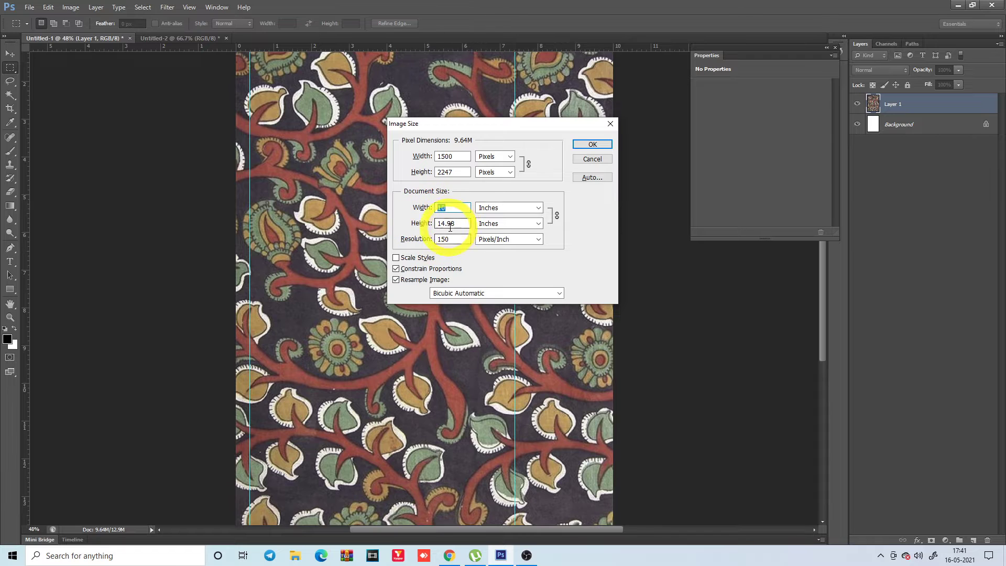
pyautogui.press('Tab')
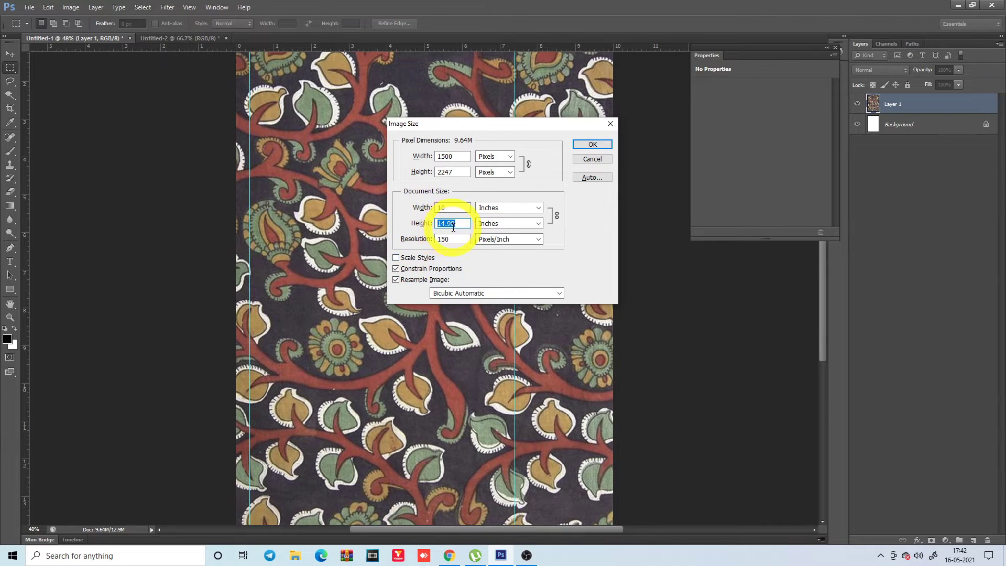
pyautogui.click(428, 215)
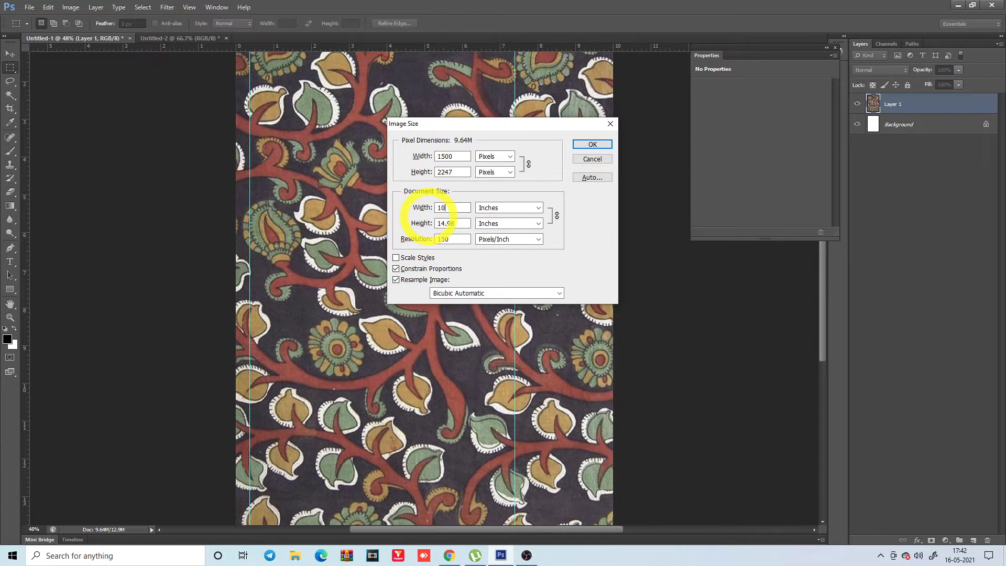
pyautogui.press('Tab')
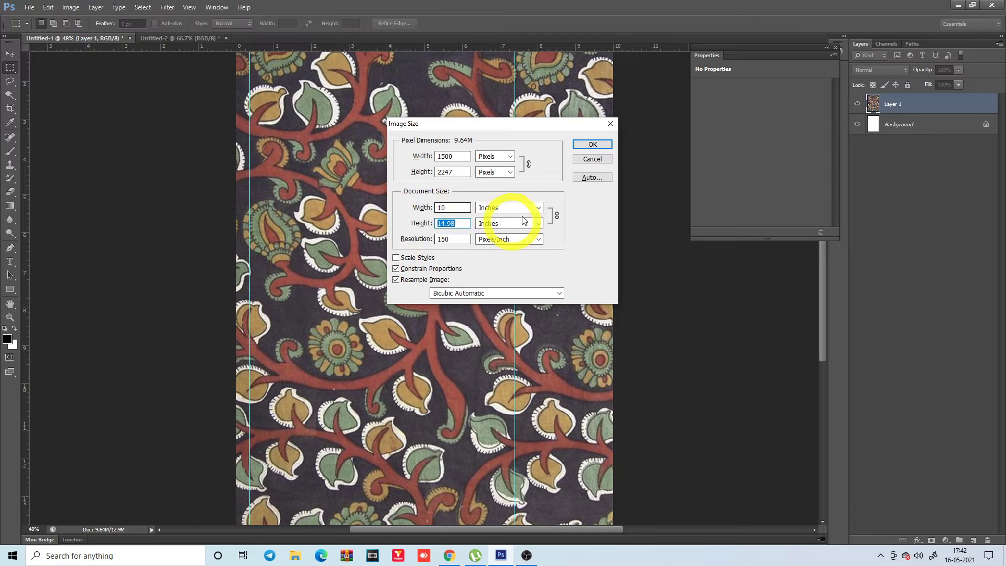
pyautogui.click(594, 145)
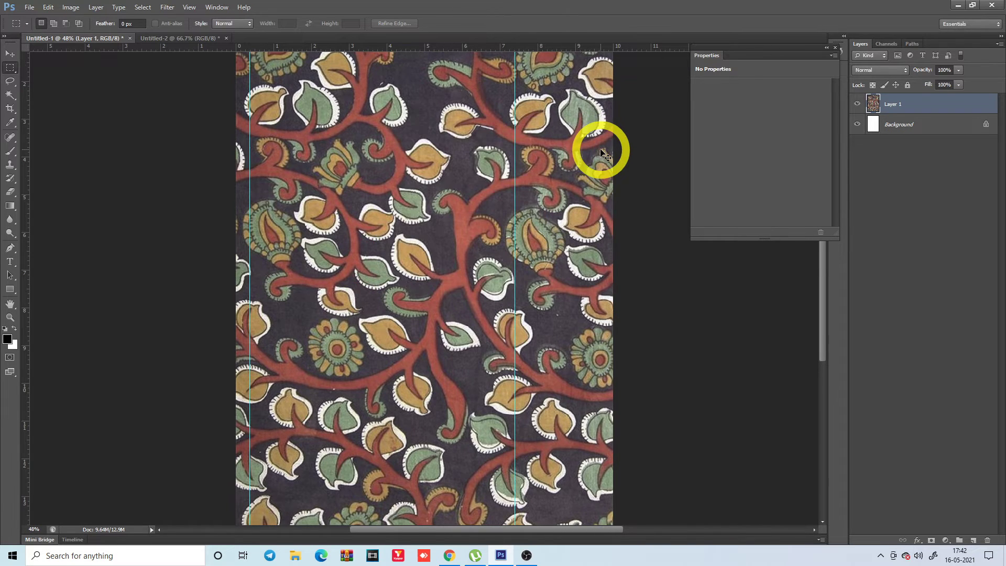
# Place a horizontal guide exactly on the tile's top edge.
pyautogui.hotkey('ctrl', '-')
pyautogui.press('e')
pyautogui.hotkey('alt', 'v')
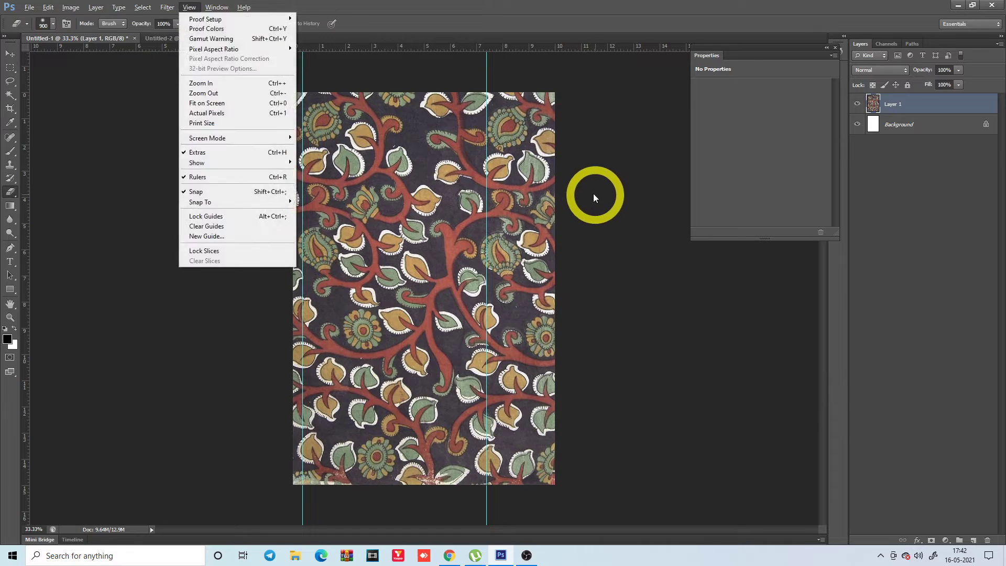
pyautogui.hotkey('ctrl', '+')
pyautogui.scroll(1, 523, 235)
pyautogui.scroll(3, 388, 262)
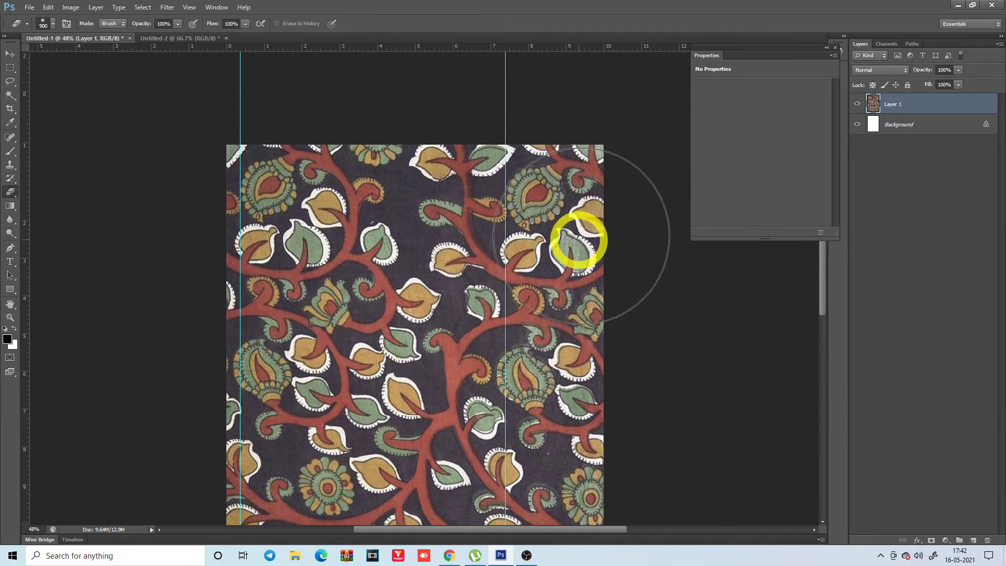
pyautogui.hotkey('ctrl', '-')
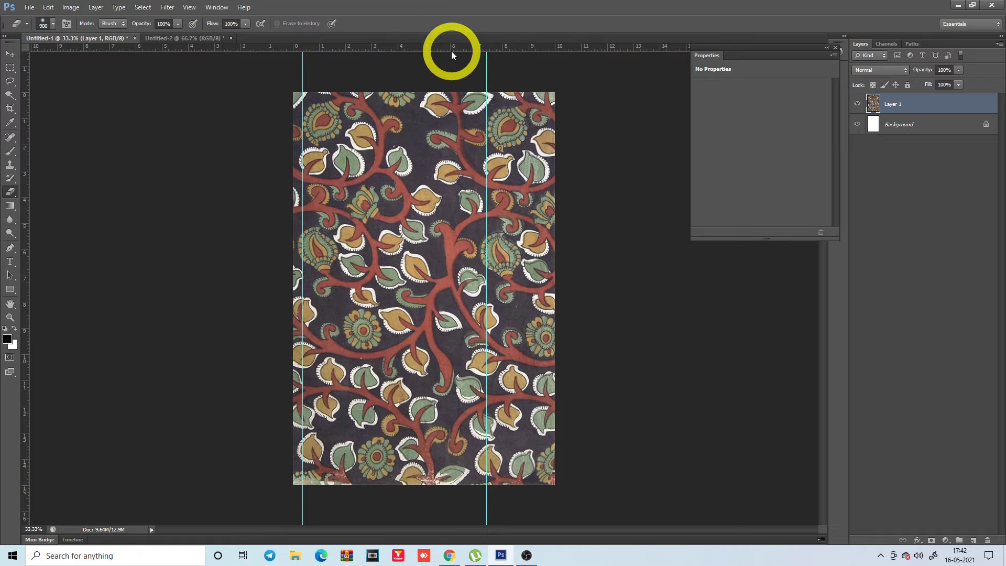
pyautogui.moveTo(451, 52); pyautogui.dragTo(436, 101)
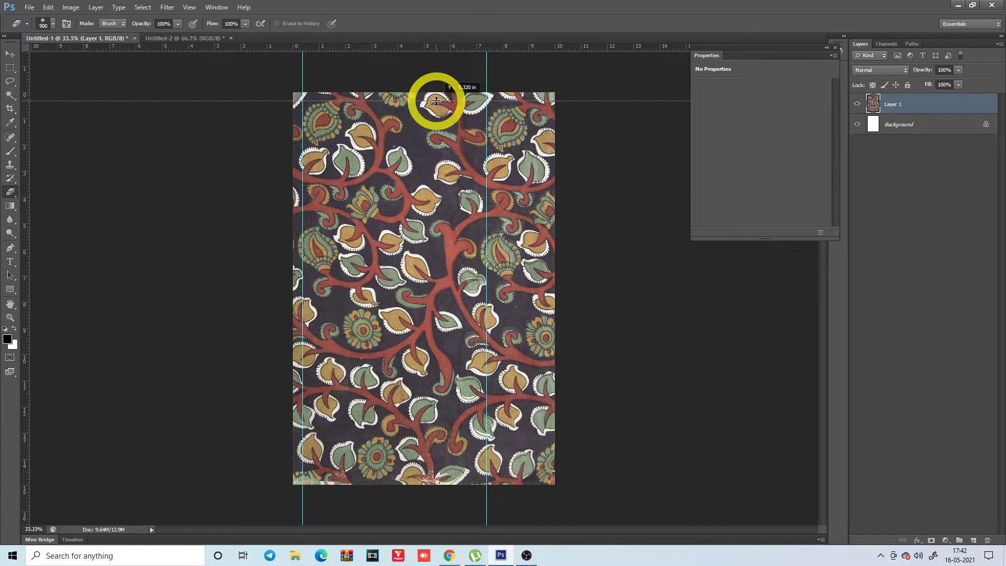
pyautogui.scroll(5, 453, 87)
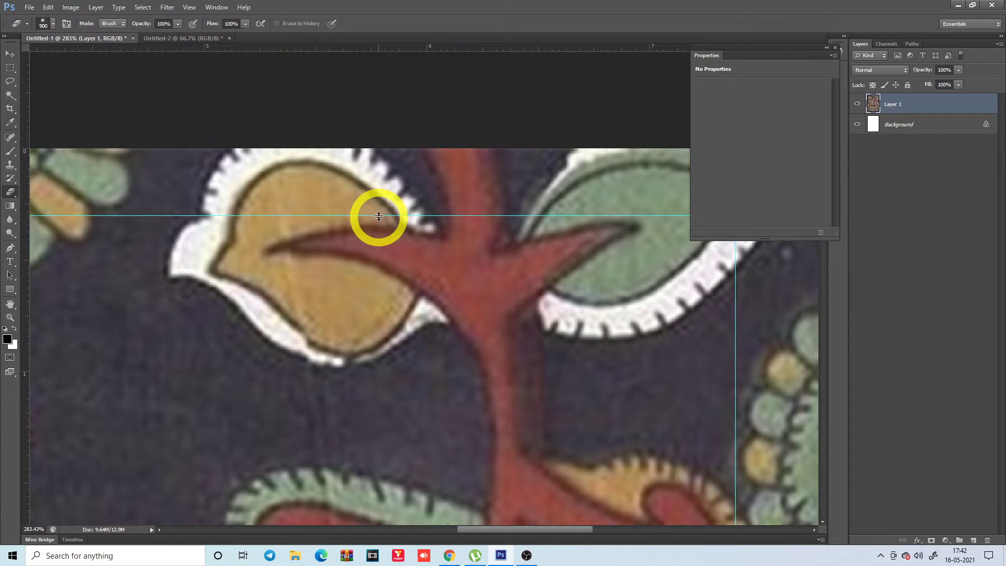
pyautogui.moveTo(378, 218); pyautogui.dragTo(380, 221)
# Add a second horizontal guide at the tile's bottom edge.
pyautogui.scroll(-2, 379, 219)
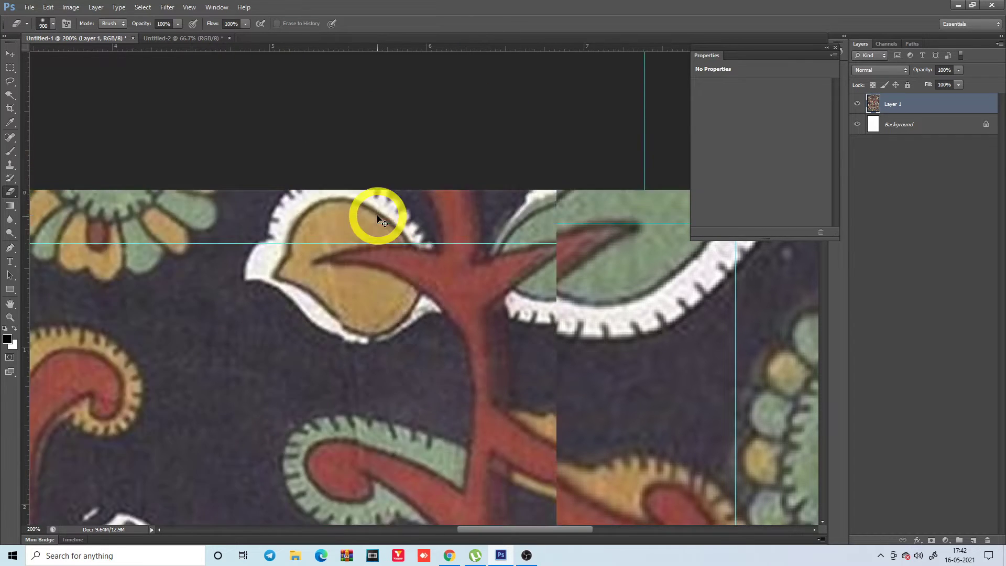
pyautogui.scroll(-3, 378, 219)
pyautogui.scroll(-1, 379, 219)
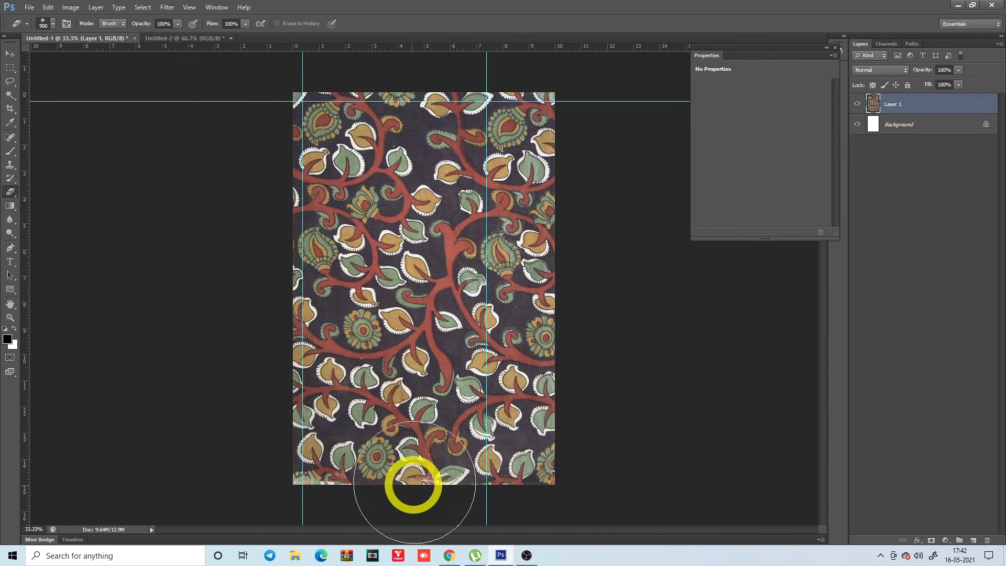
pyautogui.moveTo(378, 463)
pyautogui.mouseDown()
pyautogui.moveTo(404, 488)
pyautogui.moveTo(460, 498)
pyautogui.mouseUp()
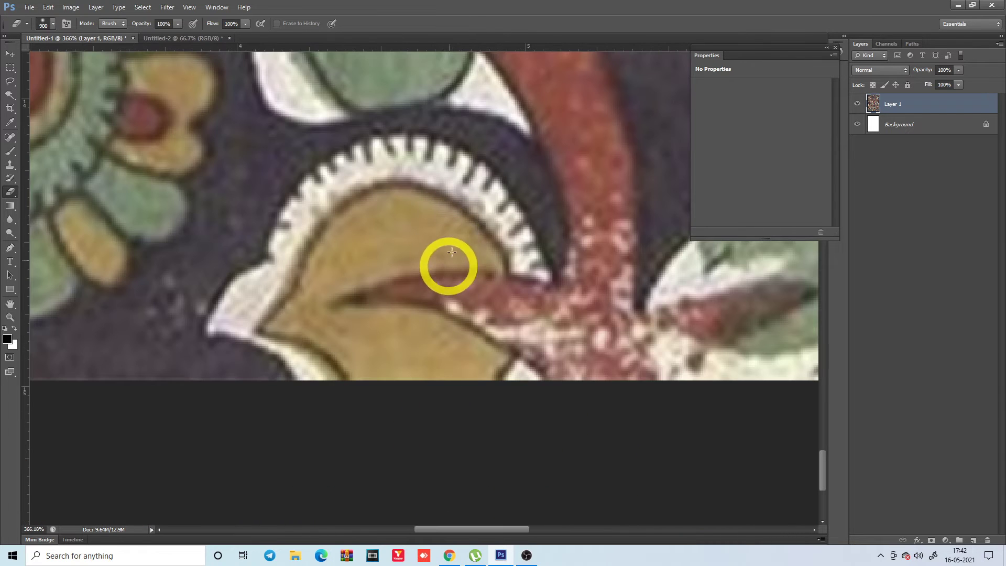
pyautogui.moveTo(482, 64); pyautogui.dragTo(446, 267)
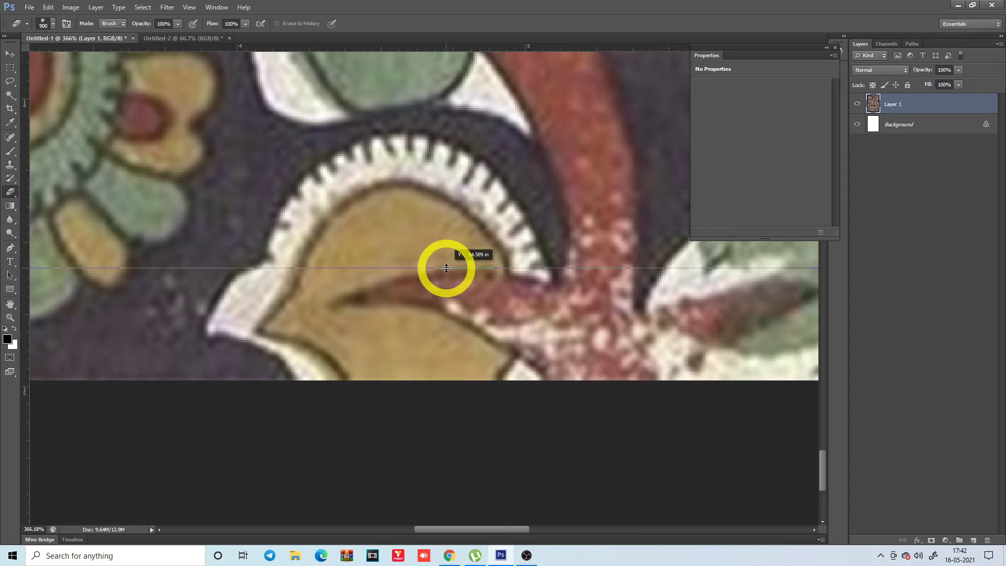
pyautogui.scroll(-6, 446, 268)
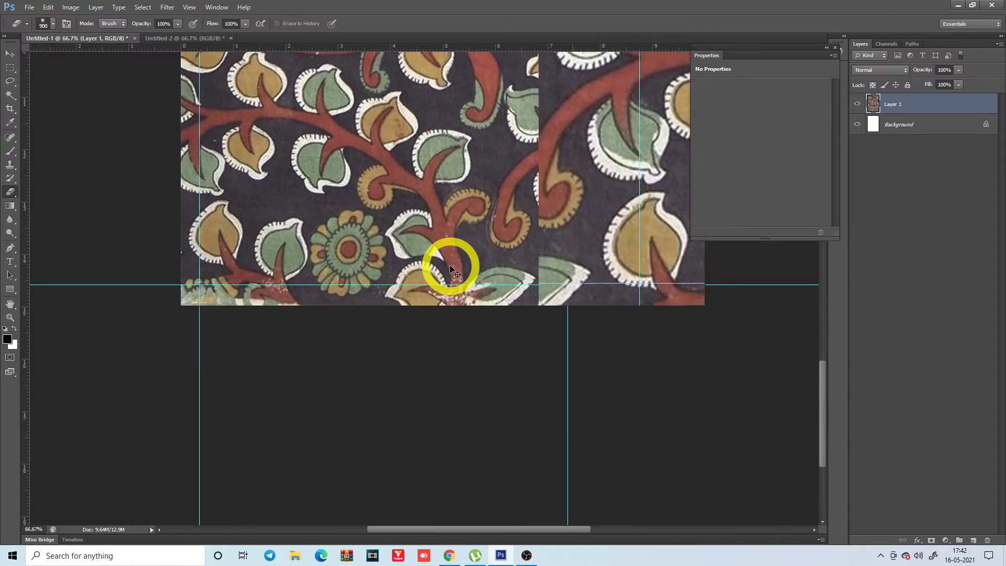
pyautogui.scroll(-1, 450, 269)
pyautogui.scroll(-1, 450, 269)
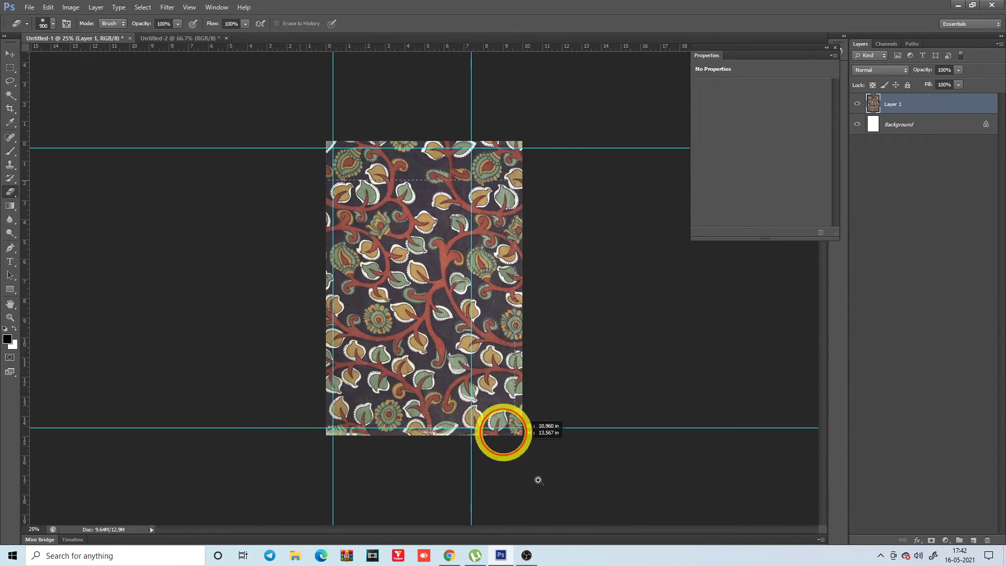
pyautogui.scroll(3, 465, 446)
pyautogui.scroll(-1, 489, 382)
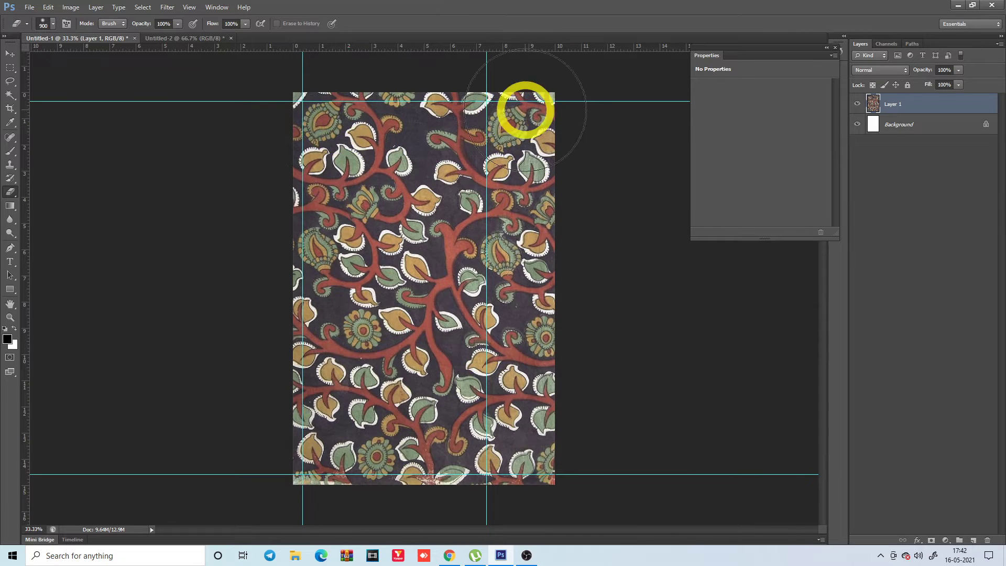
pyautogui.press('m')
pyautogui.moveTo(309, 108); pyautogui.dragTo(342, 128)
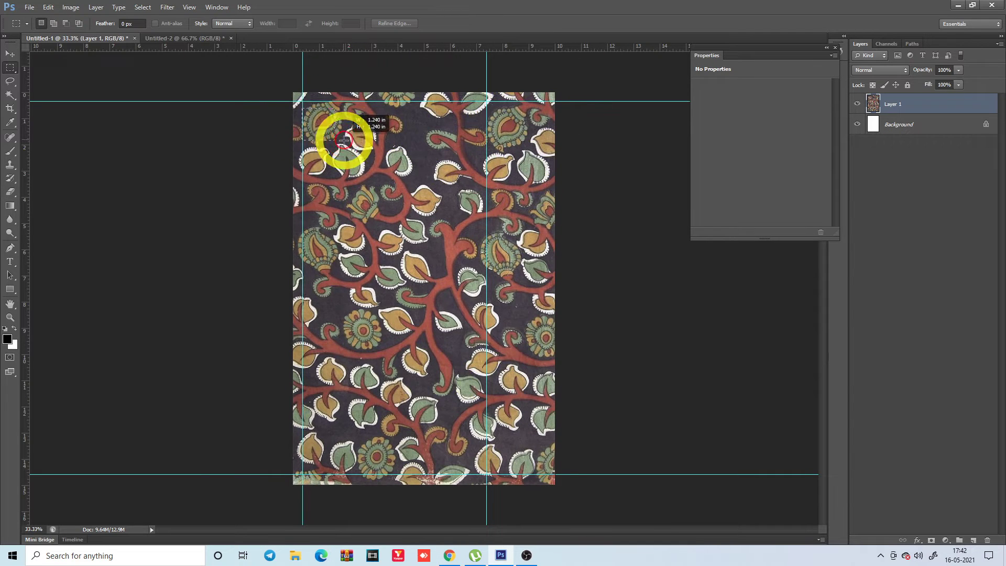
pyautogui.hotkey('ctrl', 'Tab')
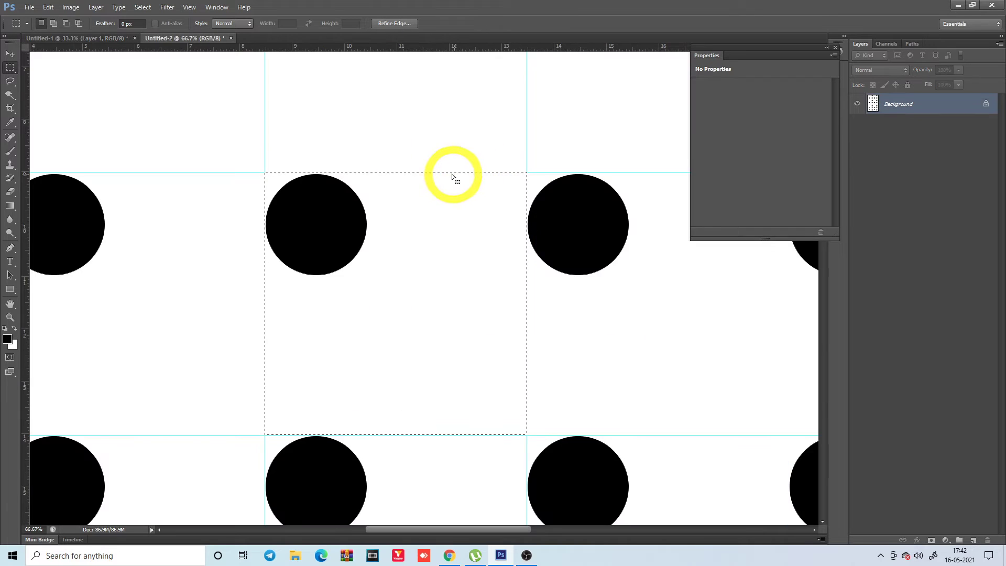
pyautogui.press('w')
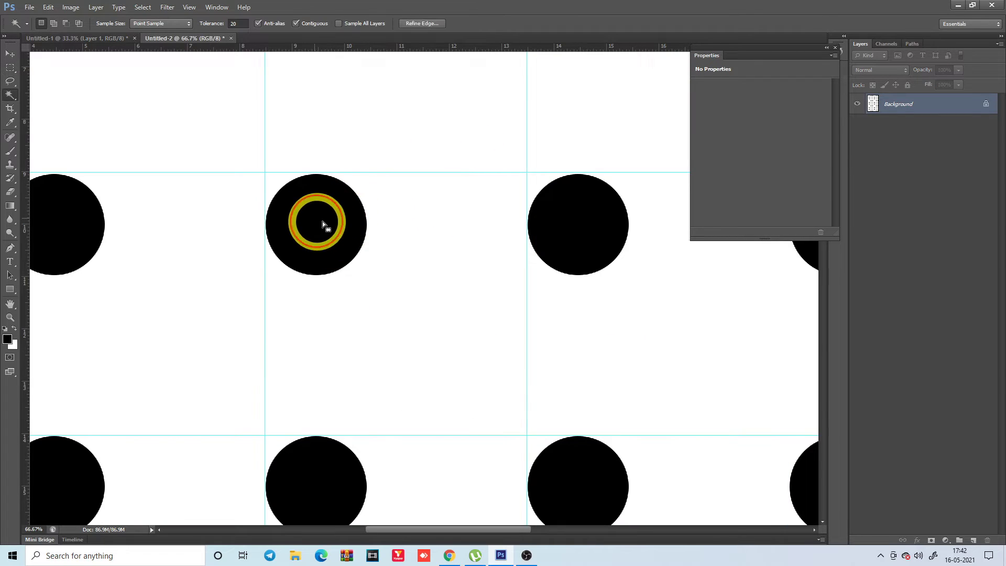
pyautogui.moveTo(319, 219); pyautogui.dragTo(574, 214)
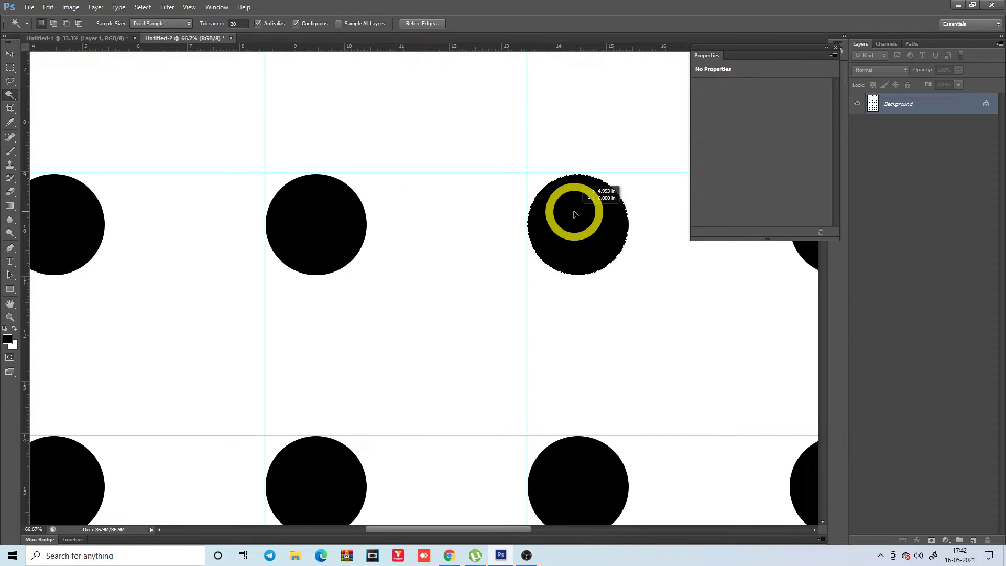
pyautogui.moveTo(574, 214); pyautogui.dragTo(575, 214)
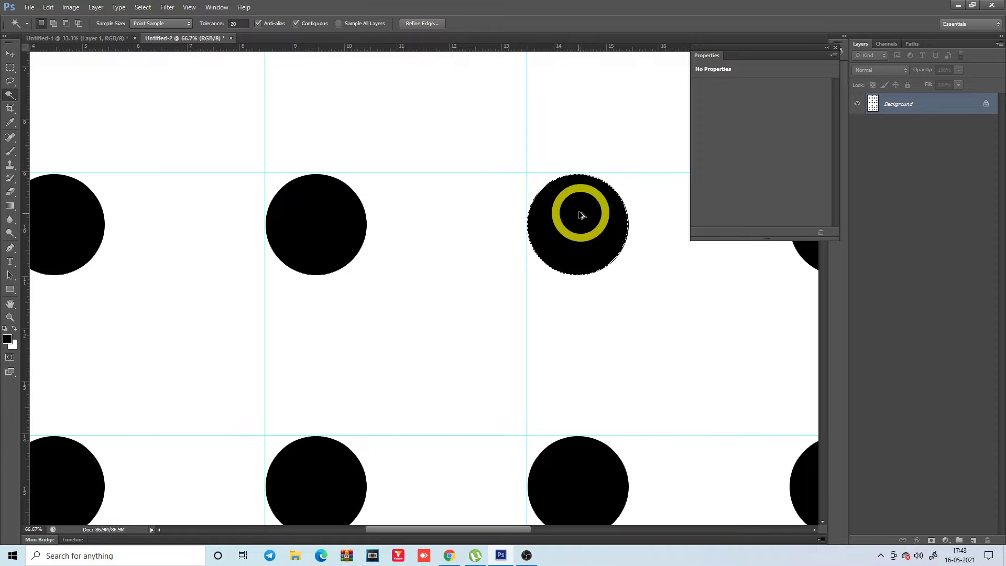
pyautogui.hotkey('ctrl', 'Tab')
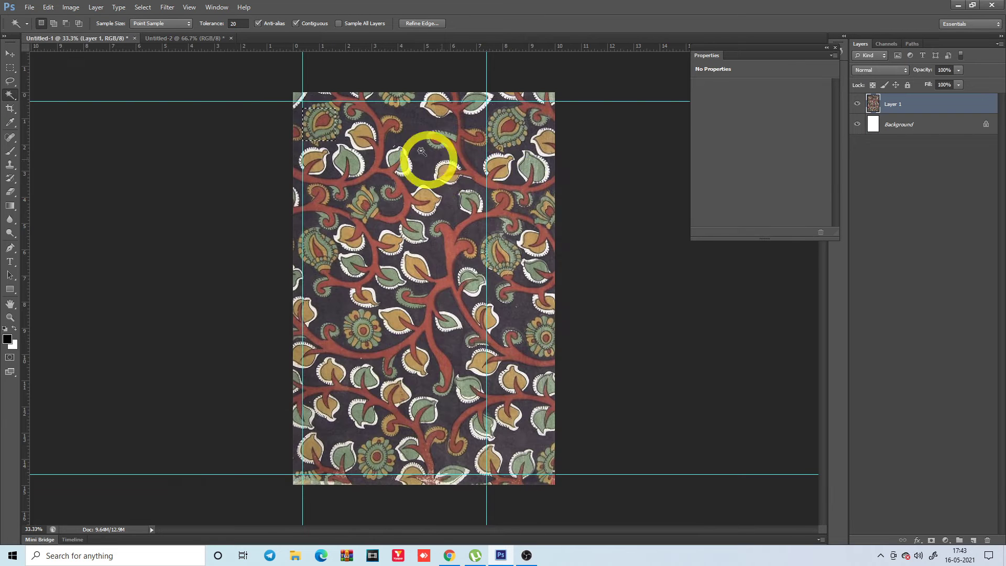
# Crop the image to the tile between the guide crossings and define it as a pattern.
pyautogui.hotkey('ctrl', '+')
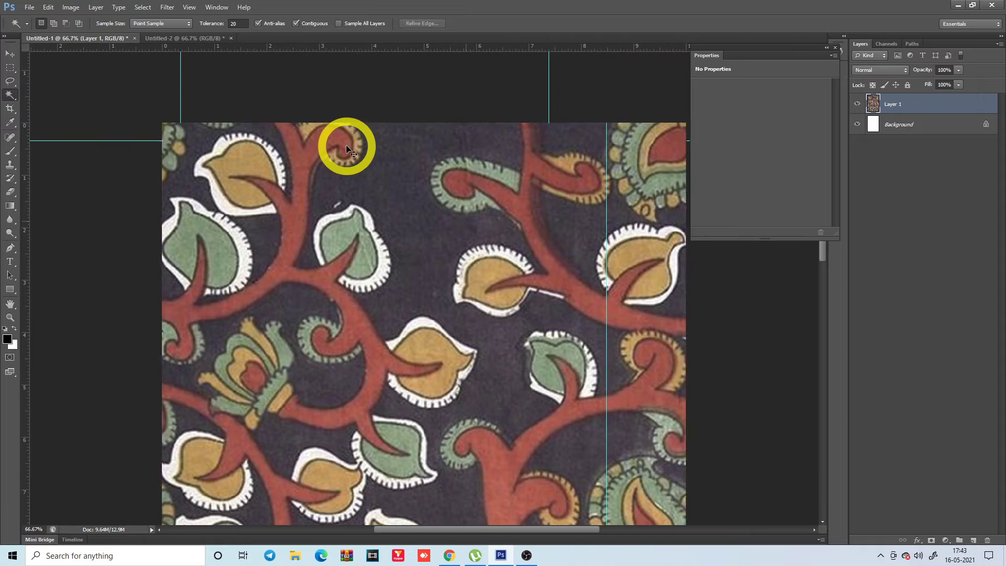
pyautogui.hotkey('ctrl', '-')
pyautogui.press('m')
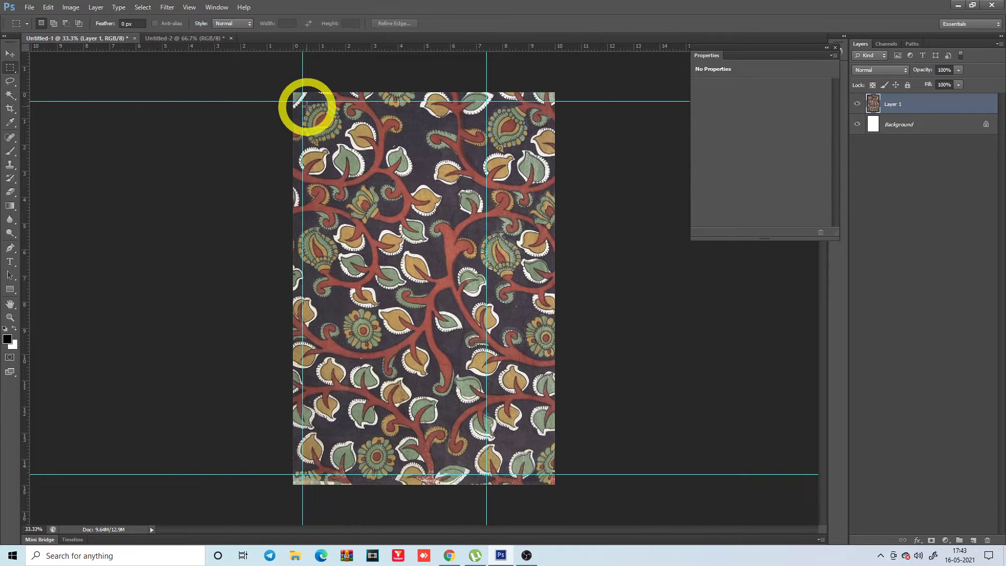
pyautogui.moveTo(306, 106); pyautogui.dragTo(488, 473)
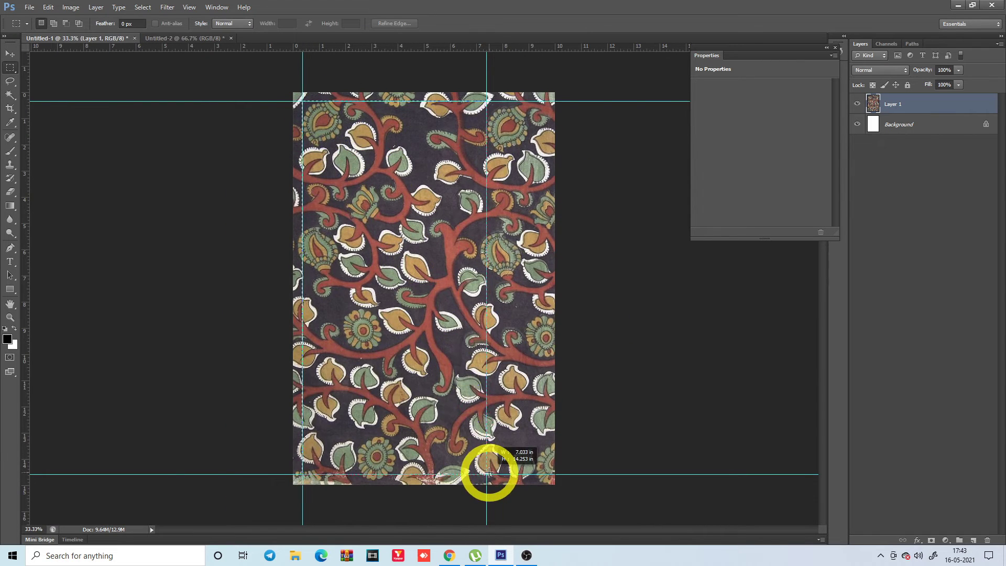
pyautogui.hotkey('alt', 'i')
pyautogui.press('p')
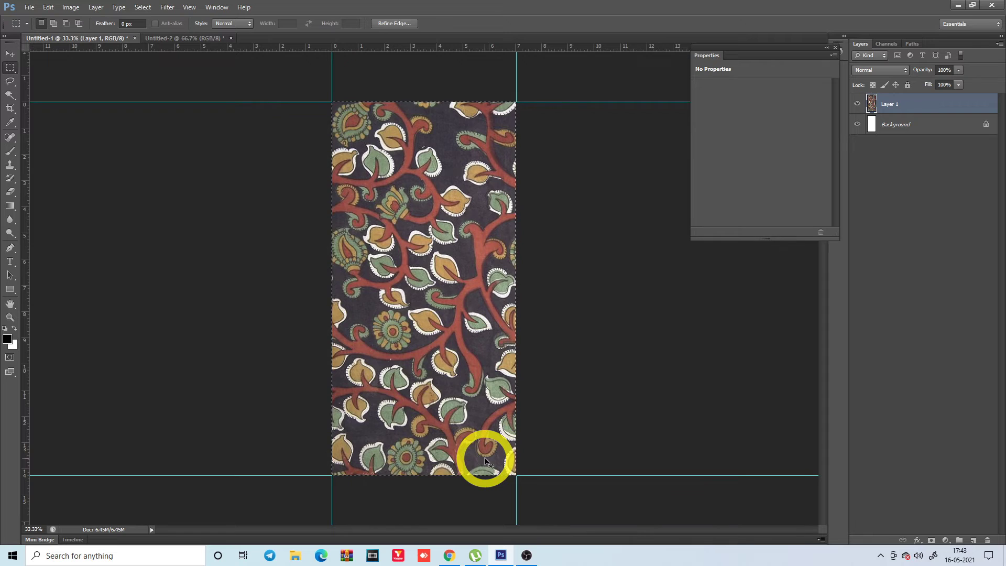
pyautogui.hotkey('alt', 'e')
pyautogui.press('d')
# Enlarge the canvas to 500 percent in both width and height.
pyautogui.press('Return')
pyautogui.hotkey('alt', 'ctrl', 'c')
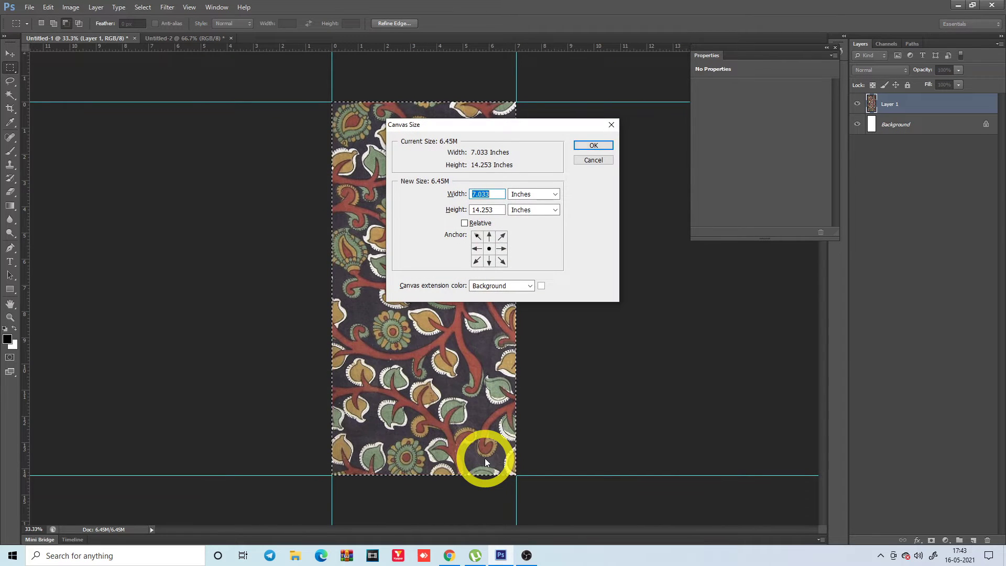
pyautogui.write('500')
pyautogui.press('Tab')
pyautogui.press('p')
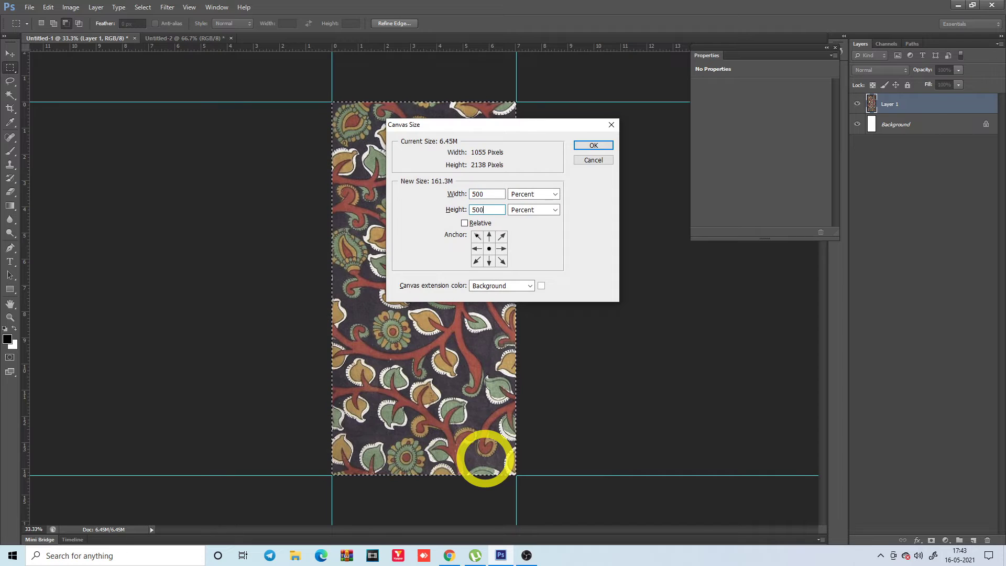
pyautogui.press('Return')
# Fill the enlarged canvas with the floral tile as a Custom Pattern.
pyautogui.hotkey('ctrl', 'd')
pyautogui.press('i')
pyautogui.hotkey('shift', 'F5')
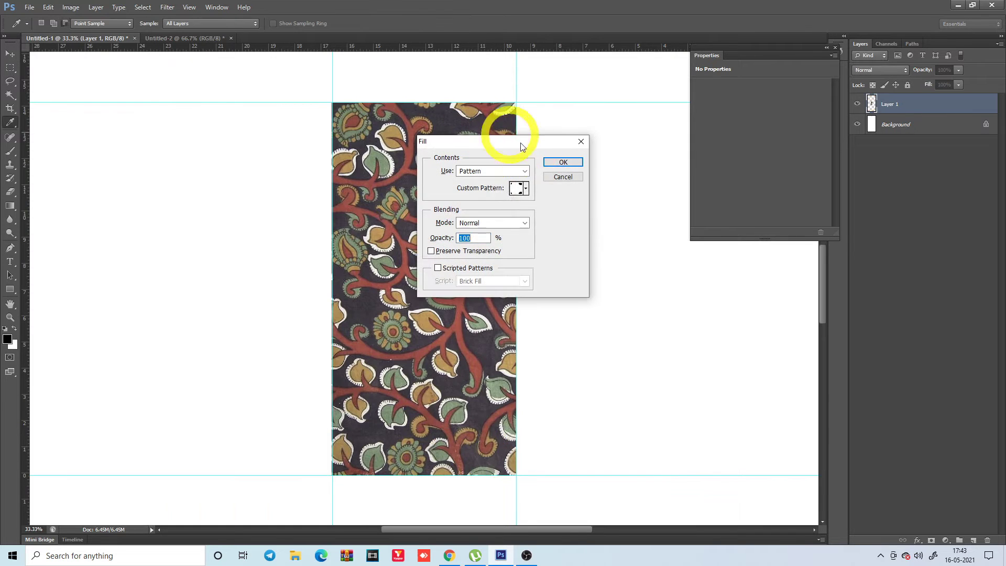
pyautogui.click(521, 191)
pyautogui.doubleClick(483, 271)
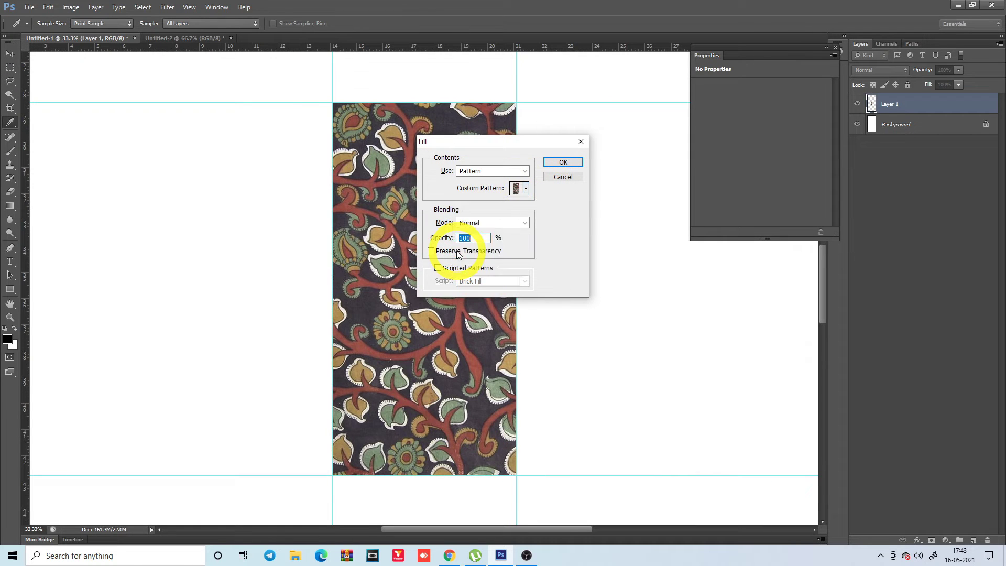
pyautogui.press('Return')
pyautogui.press('m')
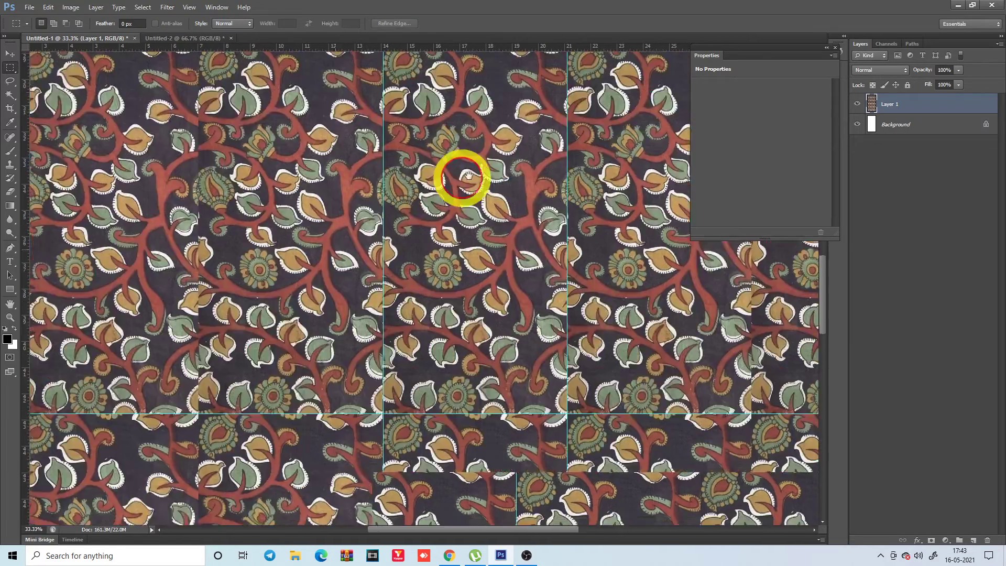
# Pan across the repeated pattern to inspect where the tile seams meet.
pyautogui.scroll(5, 371, 175)
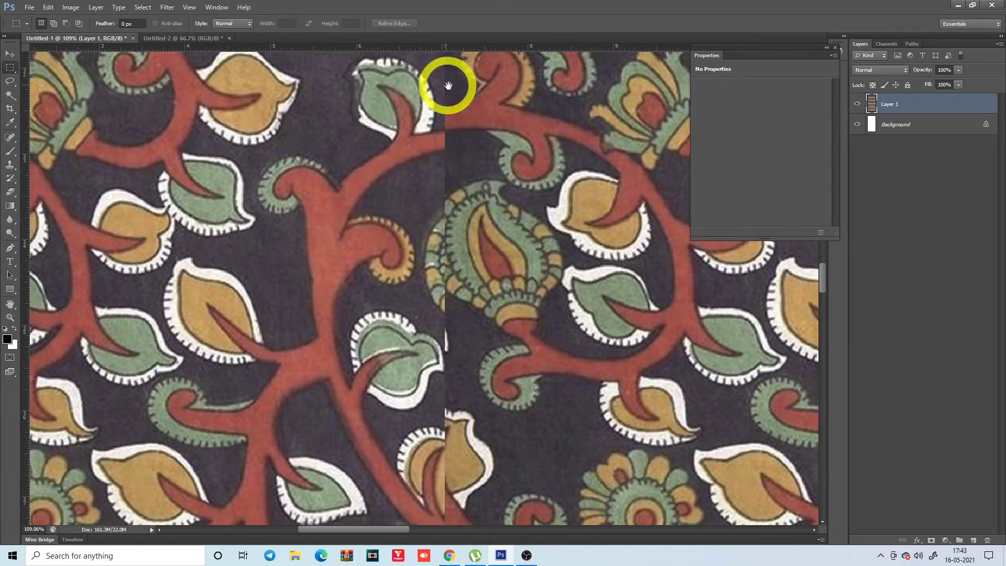
pyautogui.moveTo(449, 466); pyautogui.dragTo(421, 149)
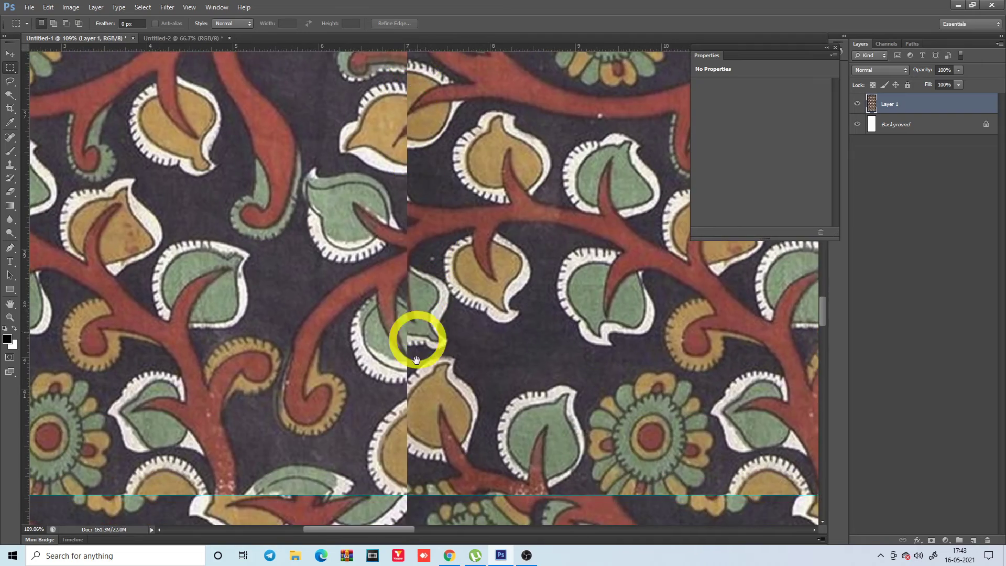
pyautogui.moveTo(415, 337); pyautogui.dragTo(426, 296)
pyautogui.moveTo(341, 315)
pyautogui.mouseDown()
pyautogui.moveTo(415, 293)
pyautogui.moveTo(451, 222)
pyautogui.moveTo(435, 234)
pyautogui.moveTo(451, 202)
pyautogui.moveTo(438, 80)
pyautogui.mouseUp()
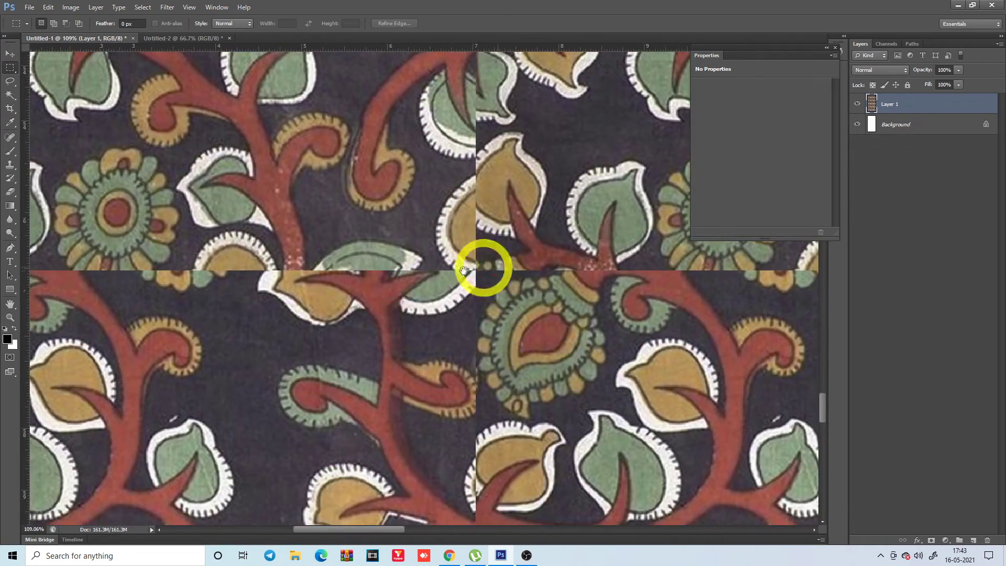
pyautogui.scroll(-2, 369, 271)
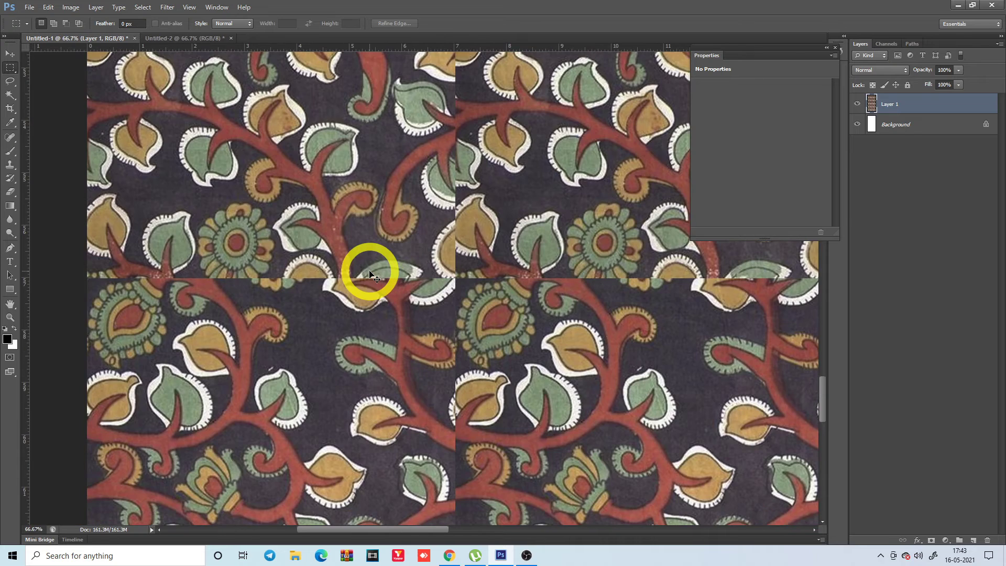
pyautogui.scroll(-1, 369, 273)
# Undo the pattern fill and the canvas enlargement, returning to the single tile.
pyautogui.hotkey('ctrl', 'z')
pyautogui.hotkey('ctrl', 'z')
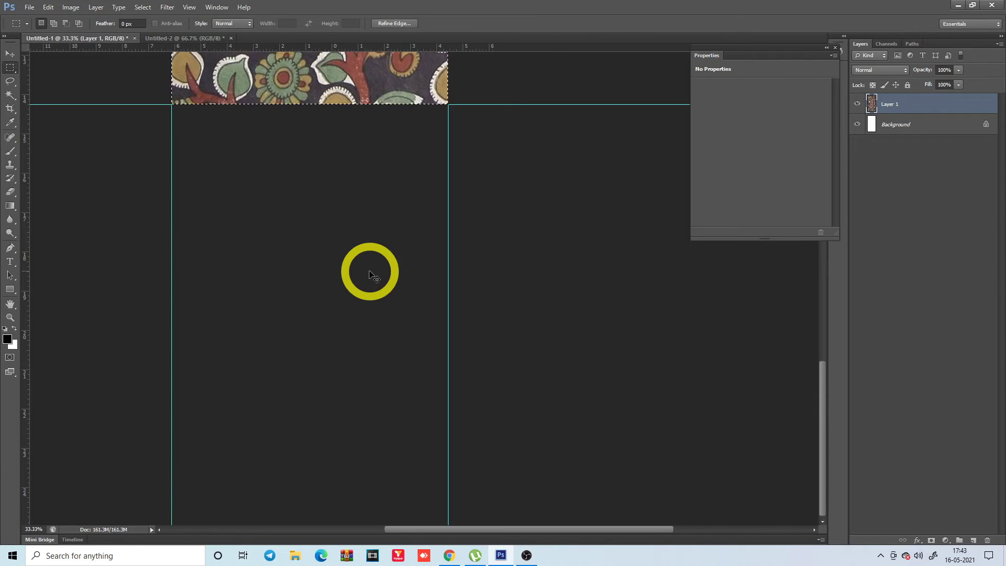
pyautogui.scroll(-2, 370, 273)
pyautogui.hotkey('ctrl', '0')
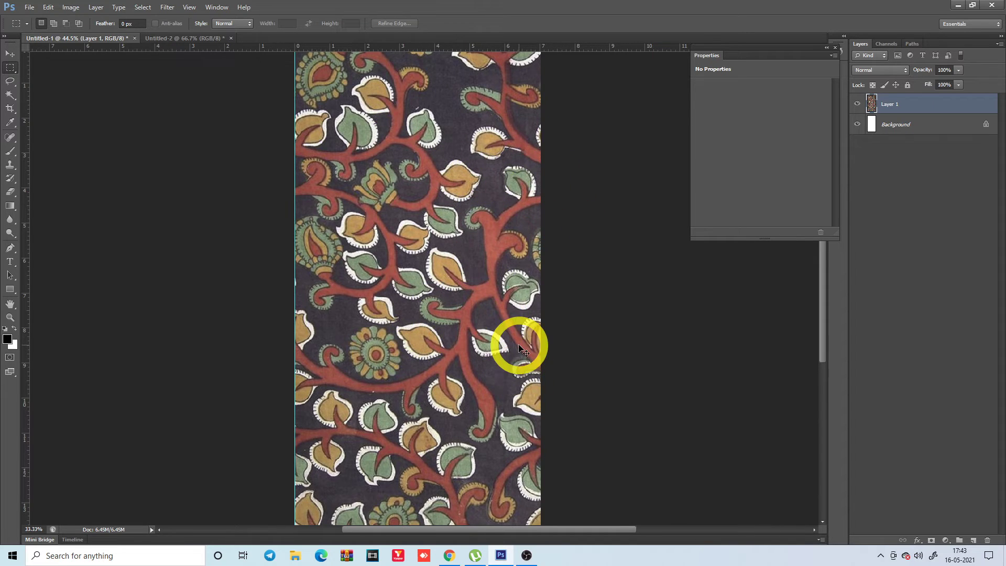
pyautogui.press('Return')
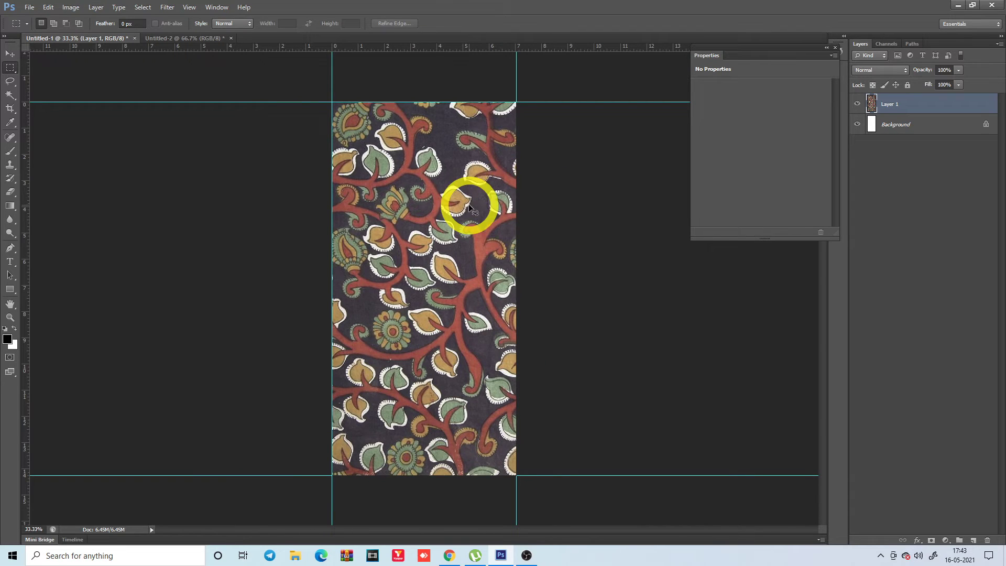
# Select the whole canvas and start a Free Transform on floral Layer 1.
pyautogui.hotkey('ctrl', 'a')
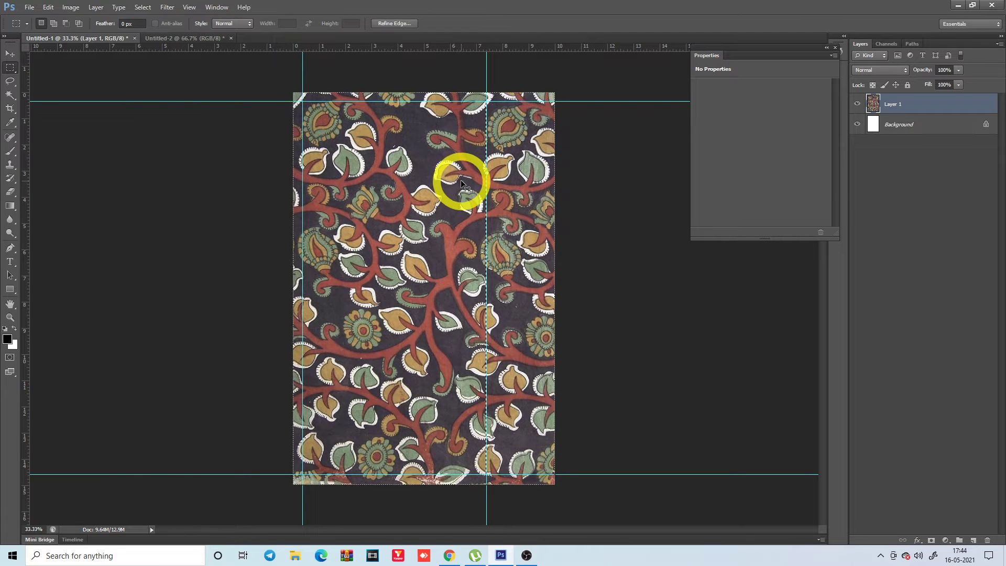
pyautogui.hotkey('ctrl', 't')
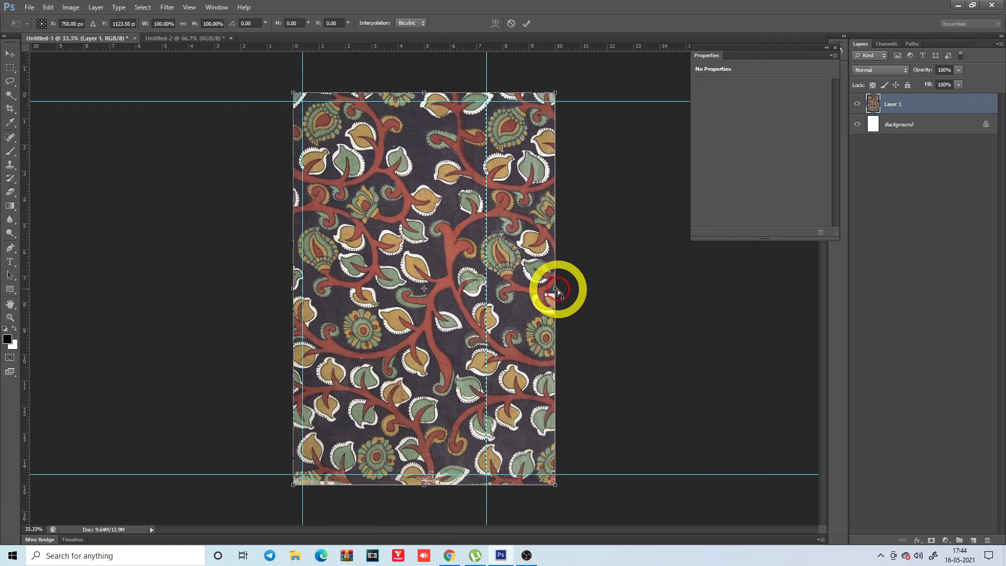
# Skew the floral layer slightly with a side handle and commit the transform.
pyautogui.moveTo(555, 289); pyautogui.dragTo(557, 281)
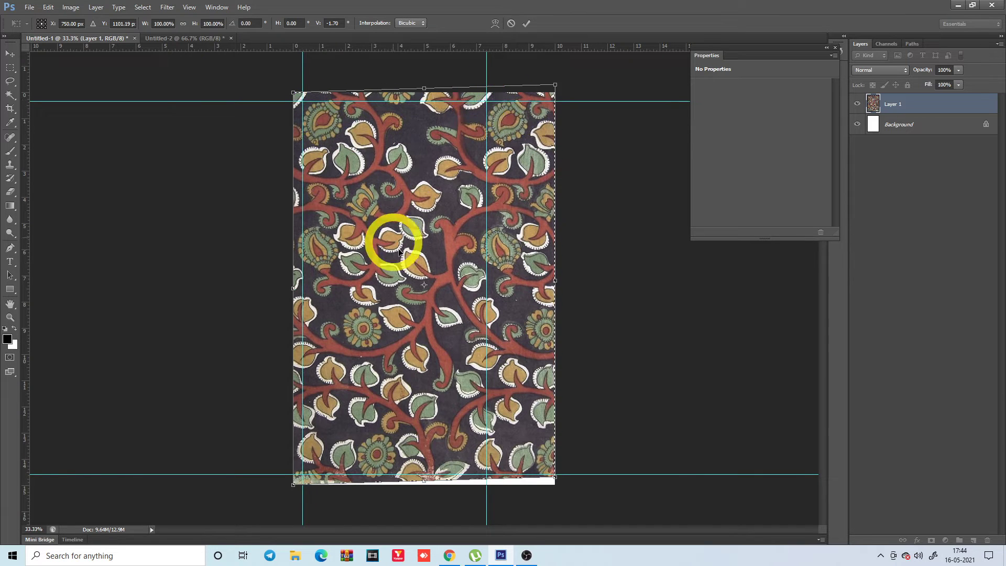
pyautogui.press('Return')
pyautogui.press('m')
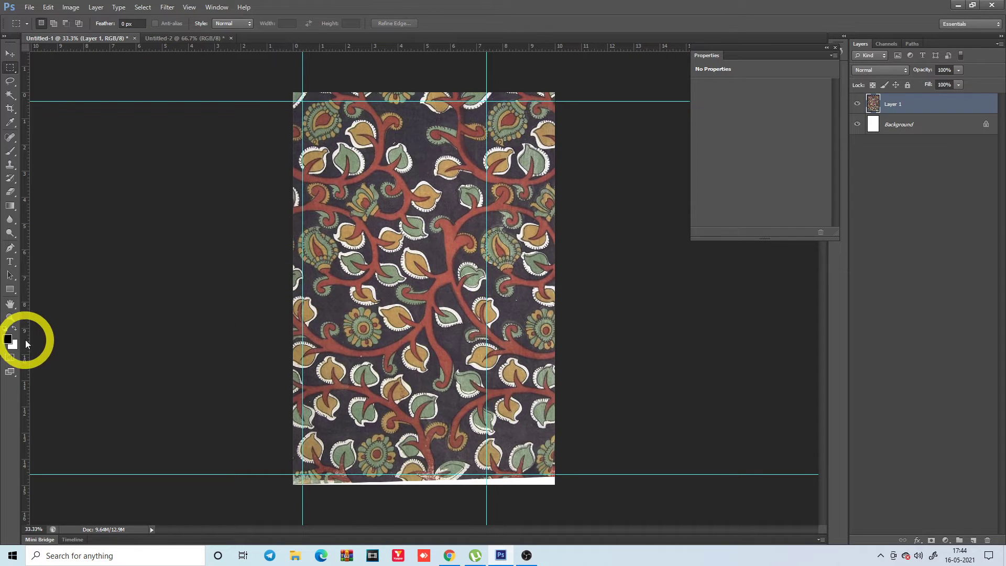
# Add a vertical guide through the pattern, aligned with a leaf's outer edge near the top.
pyautogui.moveTo(28, 343); pyautogui.dragTo(414, 268)
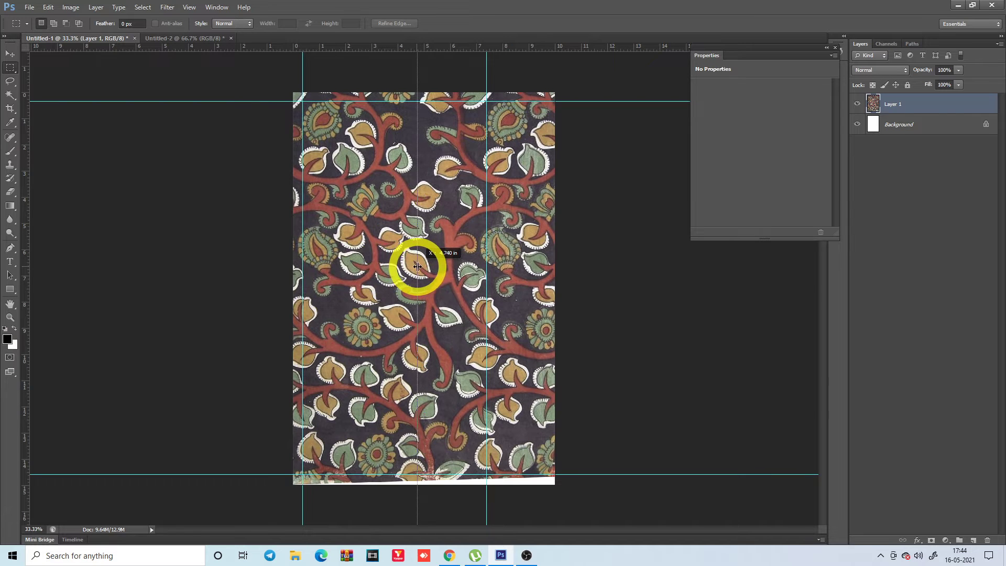
pyautogui.moveTo(421, 267); pyautogui.dragTo(418, 265)
pyautogui.moveTo(421, 94); pyautogui.dragTo(439, 138)
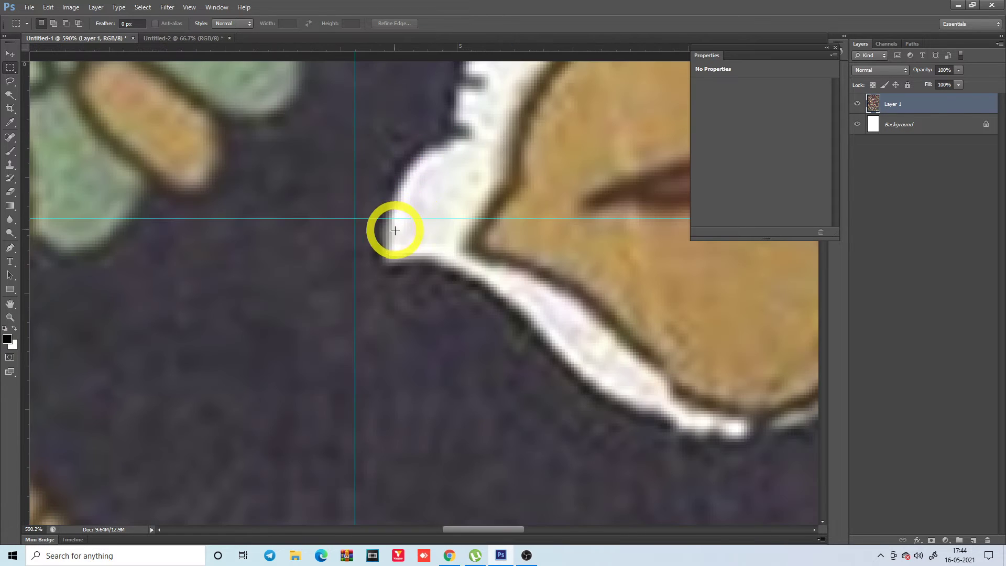
pyautogui.moveTo(355, 244); pyautogui.dragTo(381, 238)
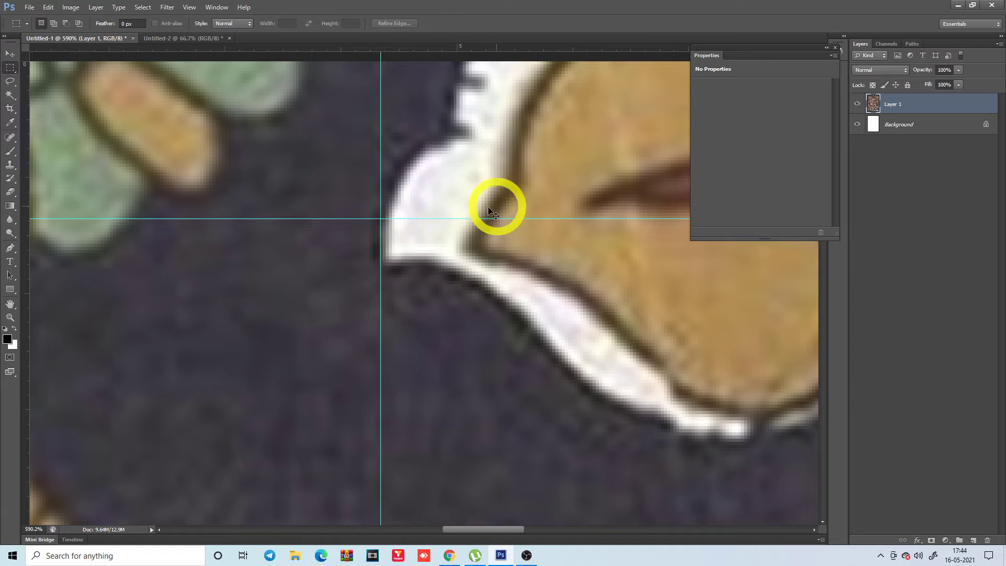
pyautogui.scroll(-4, 445, 205)
pyautogui.scroll(-3, 444, 205)
pyautogui.scroll(-2, 444, 204)
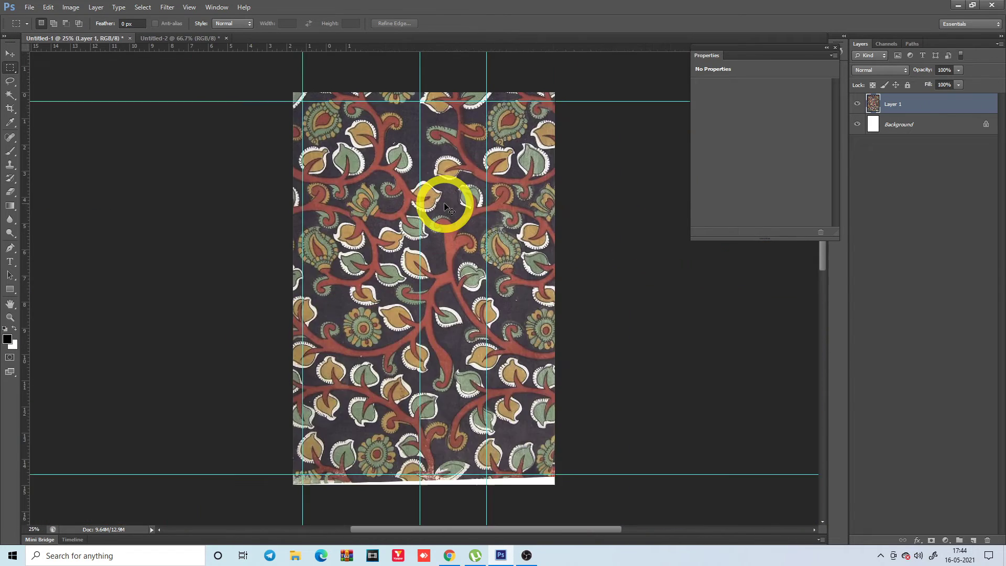
pyautogui.scroll(-1, 450, 147)
pyautogui.scroll(6, 420, 135)
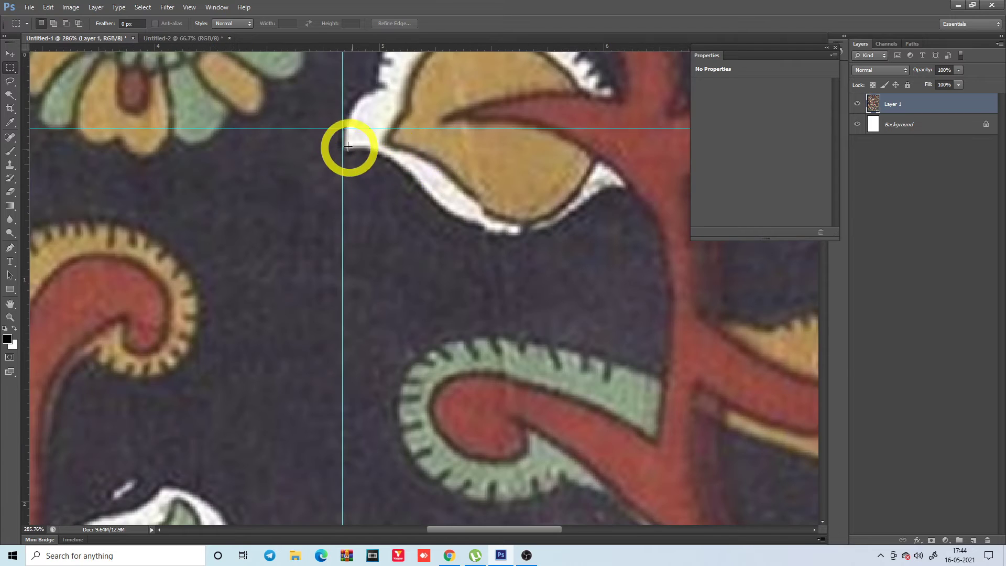
pyautogui.scroll(-4, 361, 160)
pyautogui.scroll(-2, 361, 158)
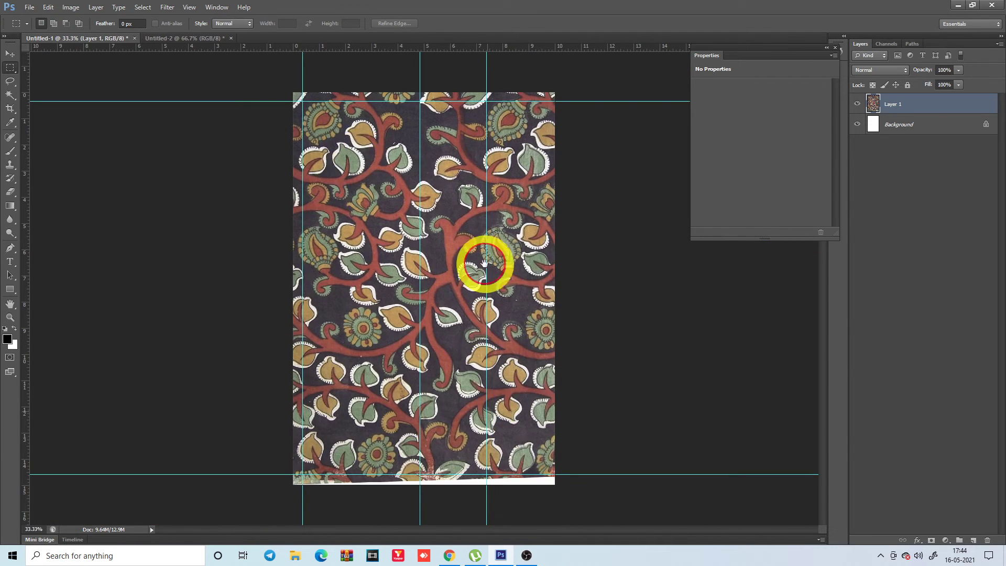
pyautogui.scroll(-1, 419, 461)
pyautogui.scroll(4, 408, 453)
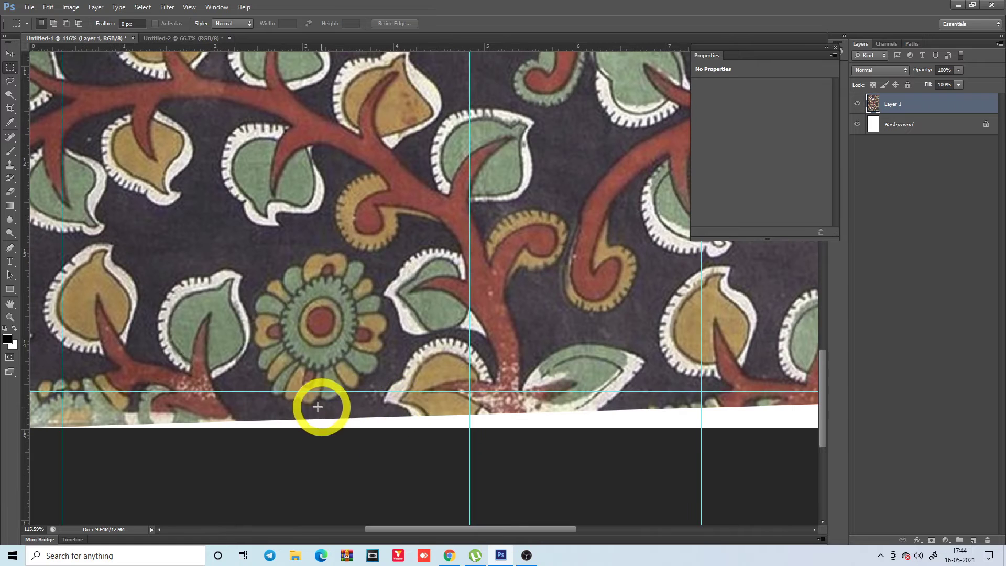
pyautogui.scroll(-2, 280, 423)
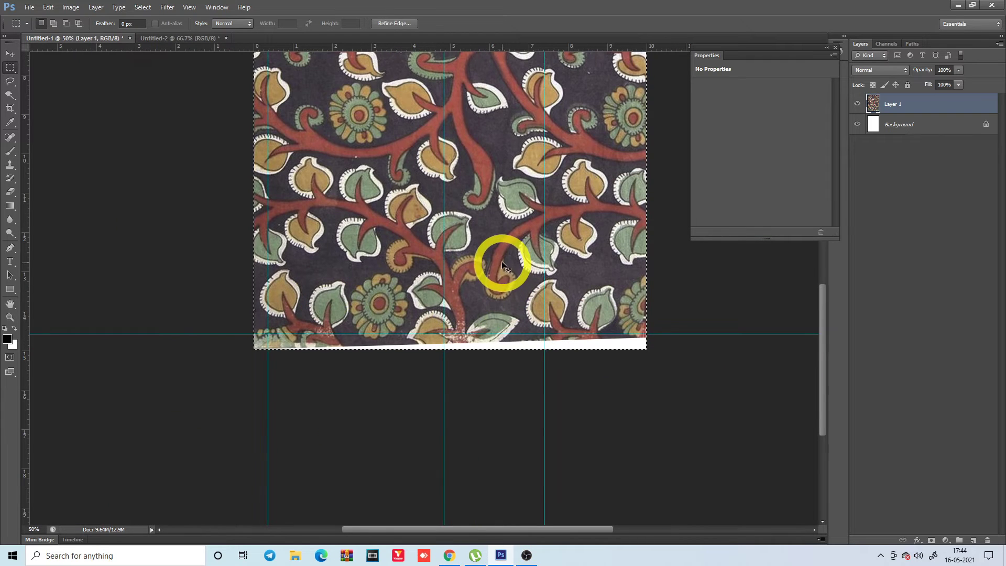
# Start a new transform and skew the layer's bottom edge slightly to the right.
pyautogui.hotkey('ctrl', 't')
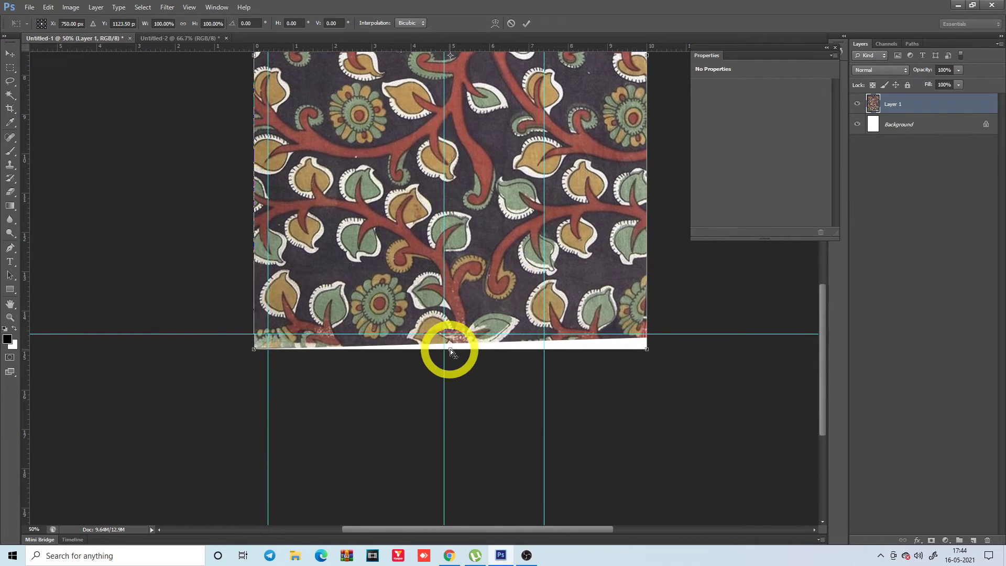
pyautogui.moveTo(450, 349); pyautogui.dragTo(490, 343)
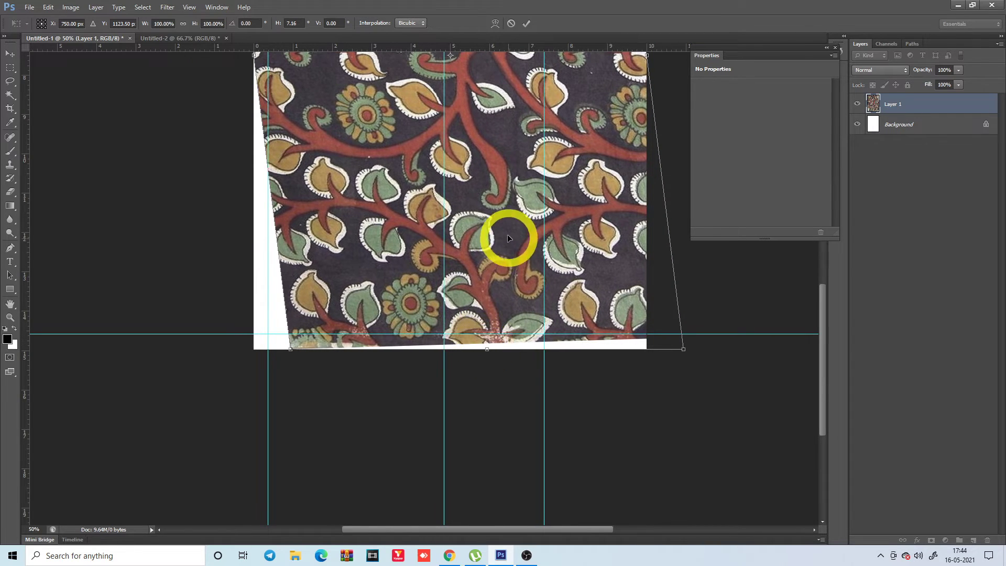
pyautogui.moveTo(490, 345); pyautogui.dragTo(488, 348)
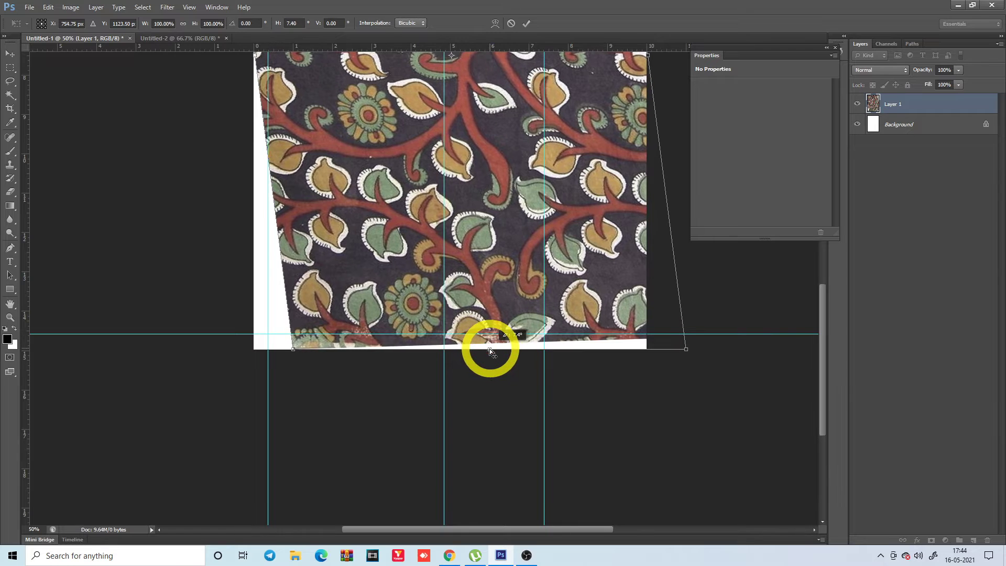
pyautogui.moveTo(464, 199); pyautogui.dragTo(454, 349)
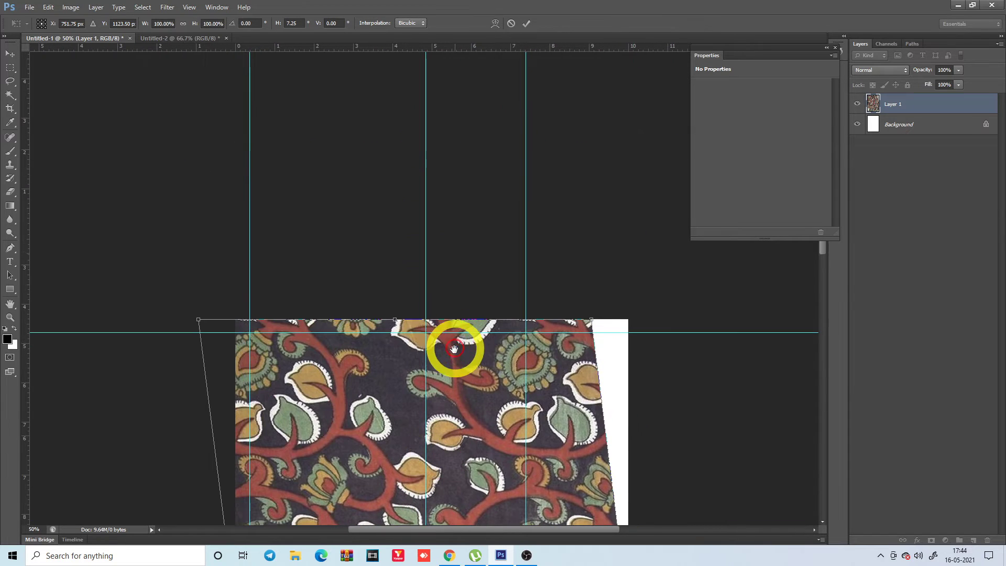
pyautogui.hotkey('ctrl', '-')
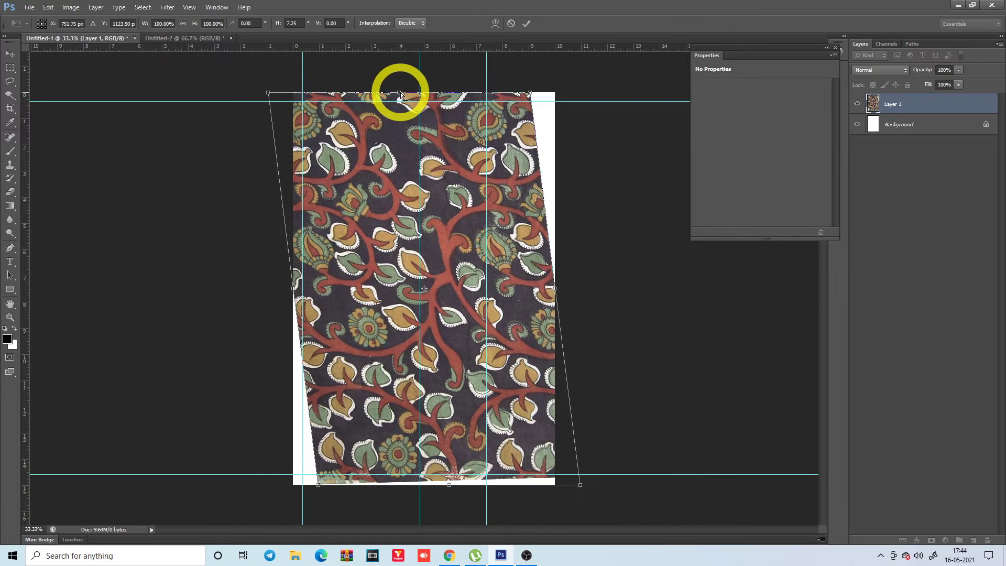
# Fine-tune the top-edge skew against the guides and apply the transform.
pyautogui.moveTo(401, 92); pyautogui.dragTo(423, 94)
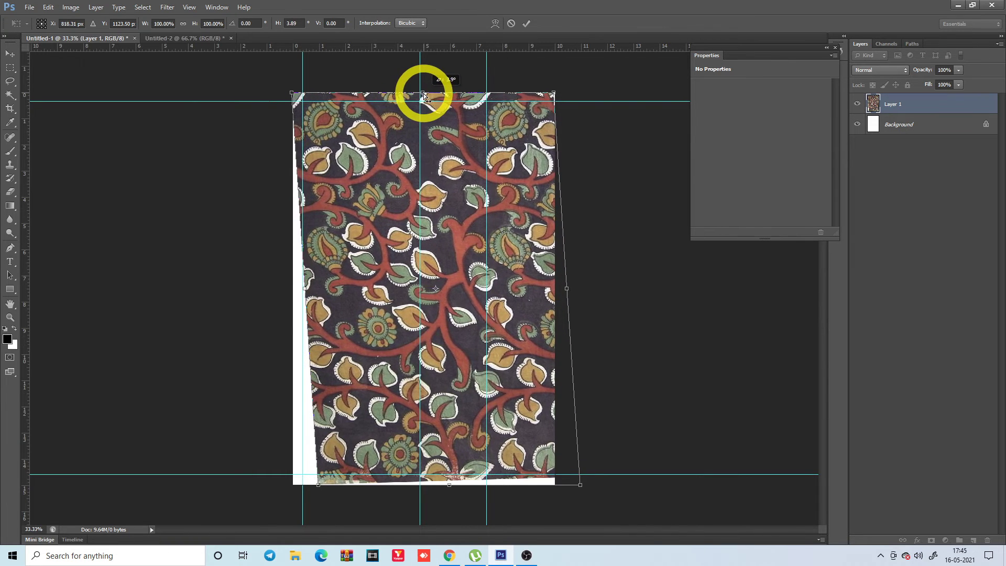
pyautogui.moveTo(423, 94); pyautogui.dragTo(445, 103)
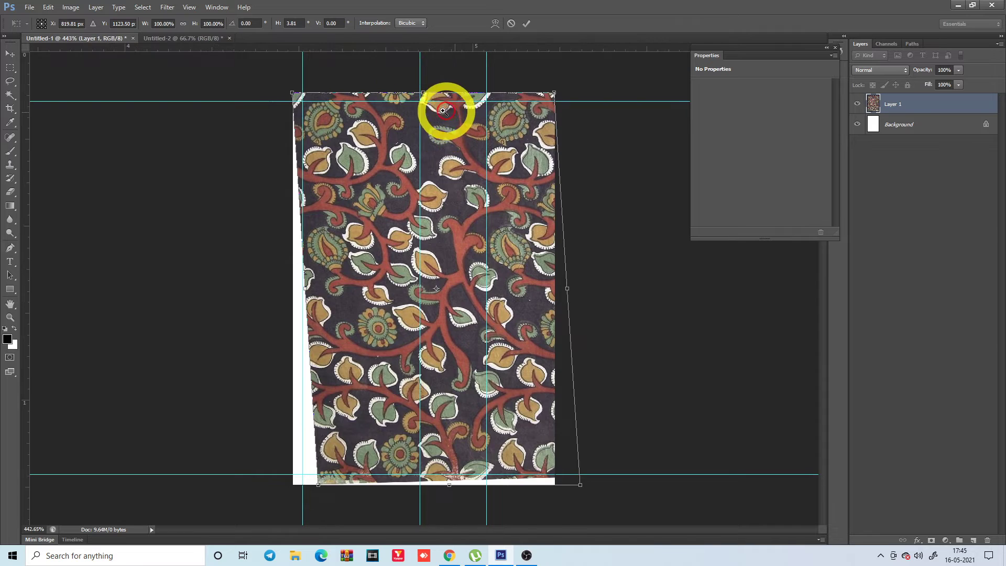
pyautogui.scroll(5, 419, 97)
pyautogui.scroll(-2, 462, 111)
pyautogui.scroll(-3, 462, 111)
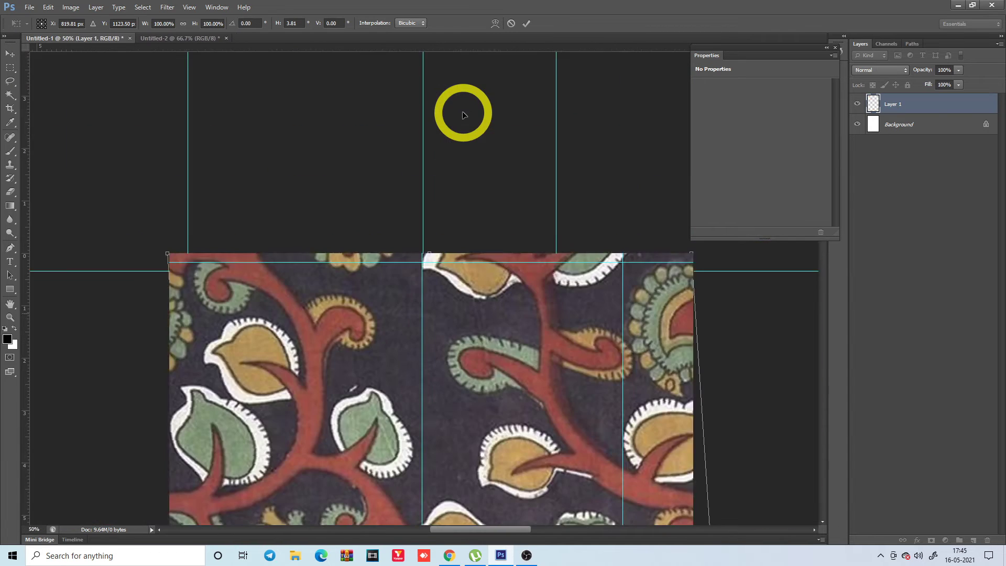
pyautogui.scroll(-2, 462, 111)
pyautogui.scroll(-1, 462, 111)
pyautogui.scroll(5, 463, 425)
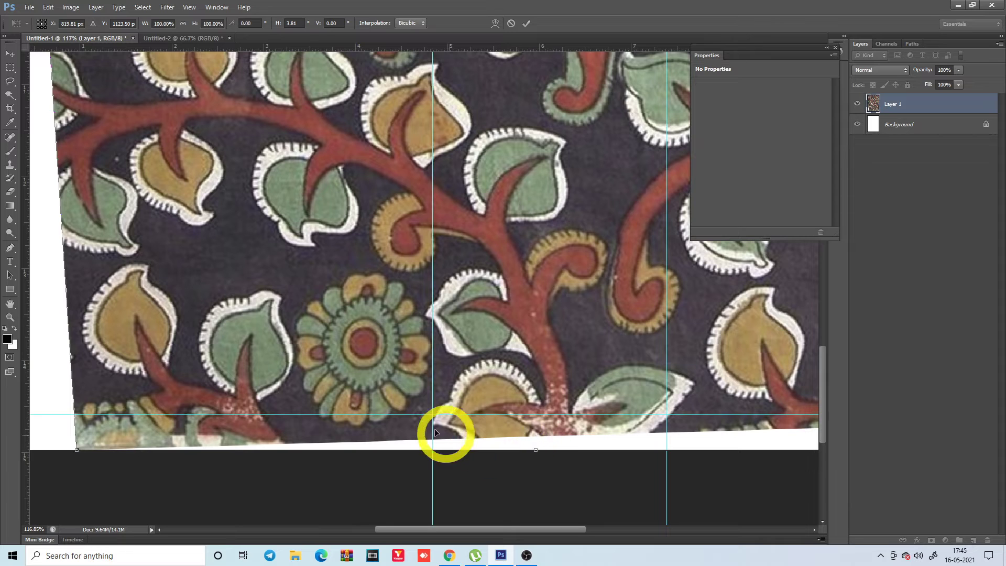
pyautogui.scroll(-1, 482, 416)
pyautogui.scroll(-3, 483, 417)
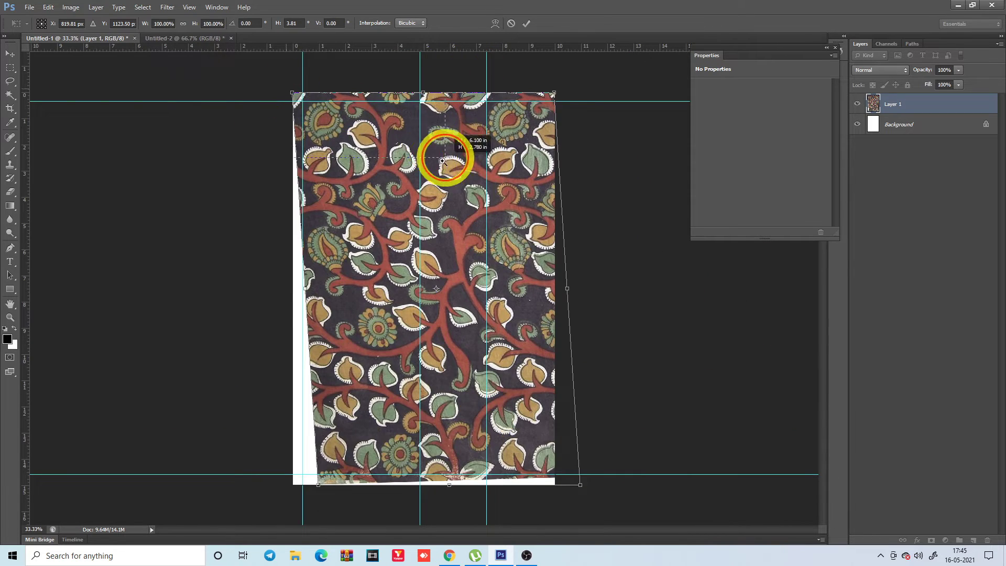
pyautogui.scroll(5, 442, 159)
pyautogui.hscroll(4, 152, 167)
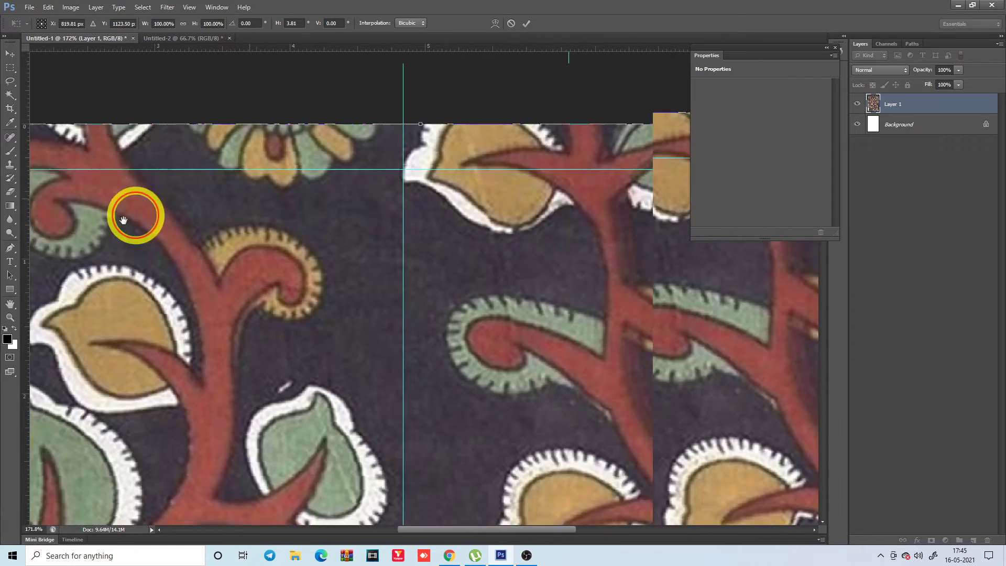
pyautogui.hscroll(4, 135, 213)
pyautogui.hscroll(1, 386, 213)
pyautogui.scroll(-2, 478, 217)
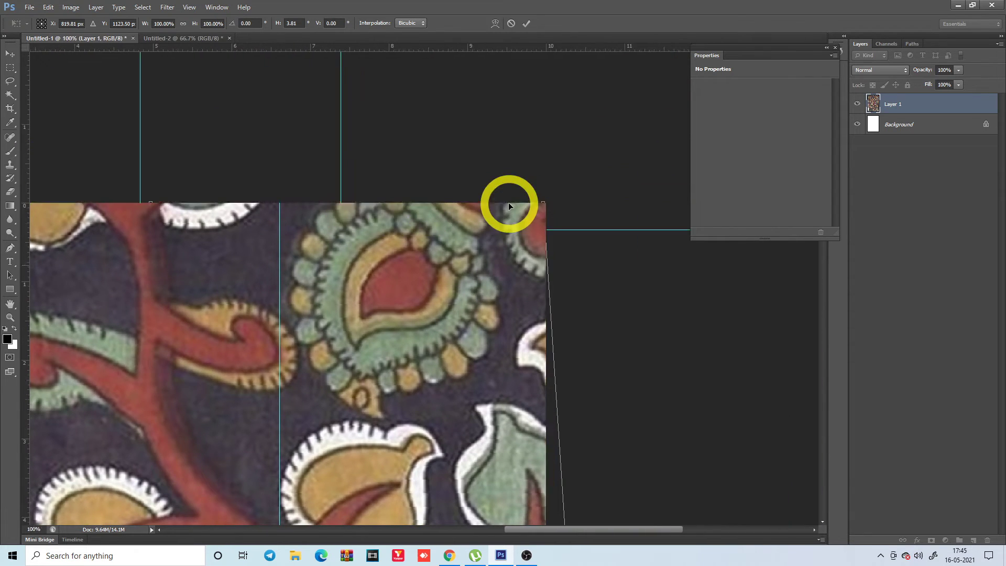
pyautogui.scroll(-2, 508, 202)
pyautogui.scroll(-1, 509, 202)
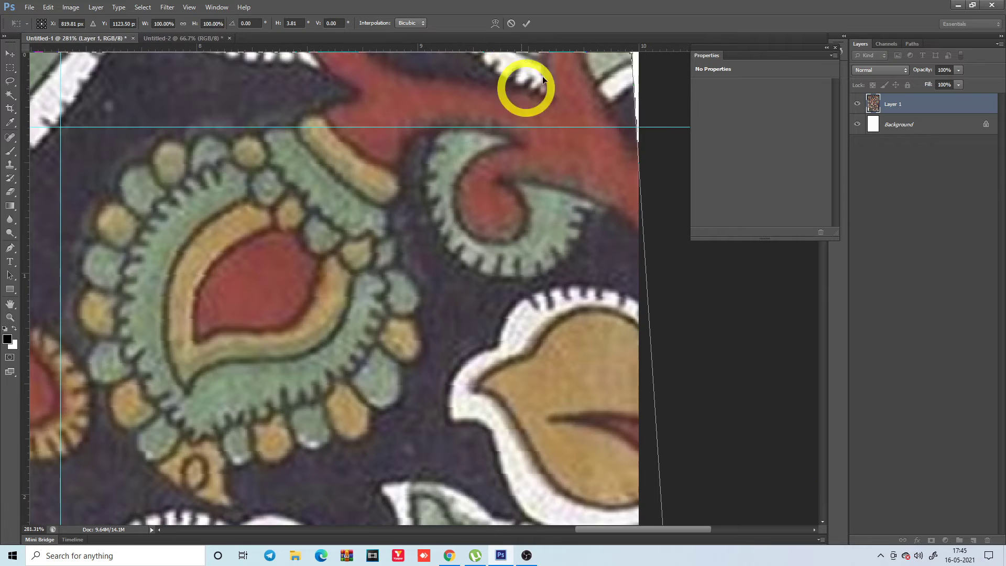
pyautogui.scroll(-3, 632, 55)
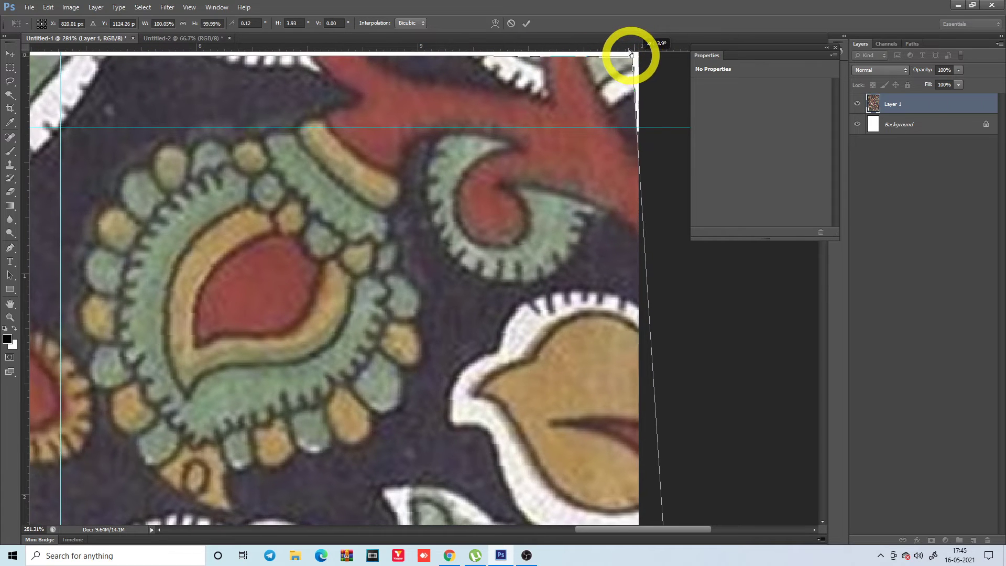
pyautogui.press('Escape')
pyautogui.hotkey('ctrl', '-')
pyautogui.hotkey('ctrl', '-')
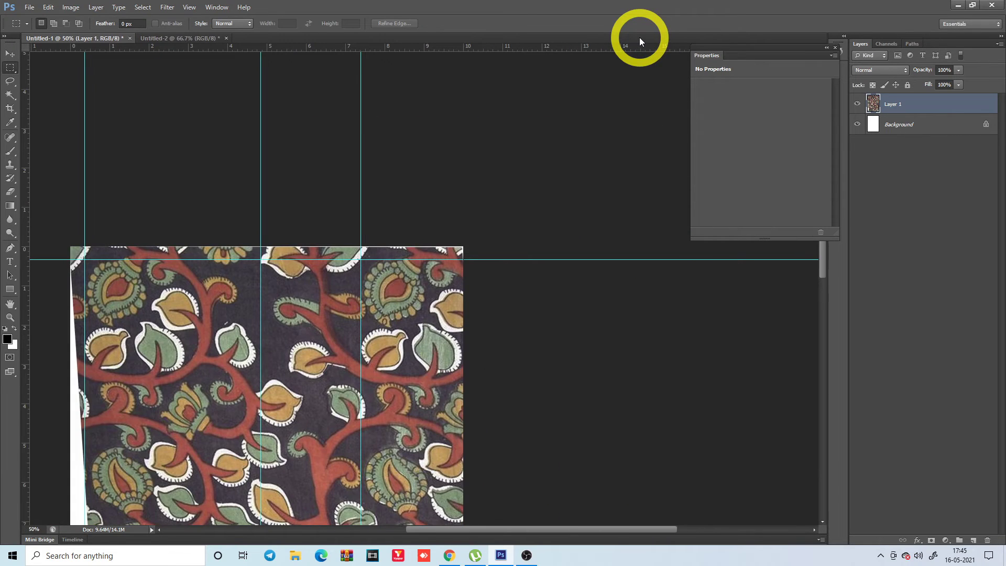
# Draw a rectangular selection of one pattern repeat from the top-left guide corner.
pyautogui.hotkey('ctrl', '-')
pyautogui.hotkey('ctrl', '-')
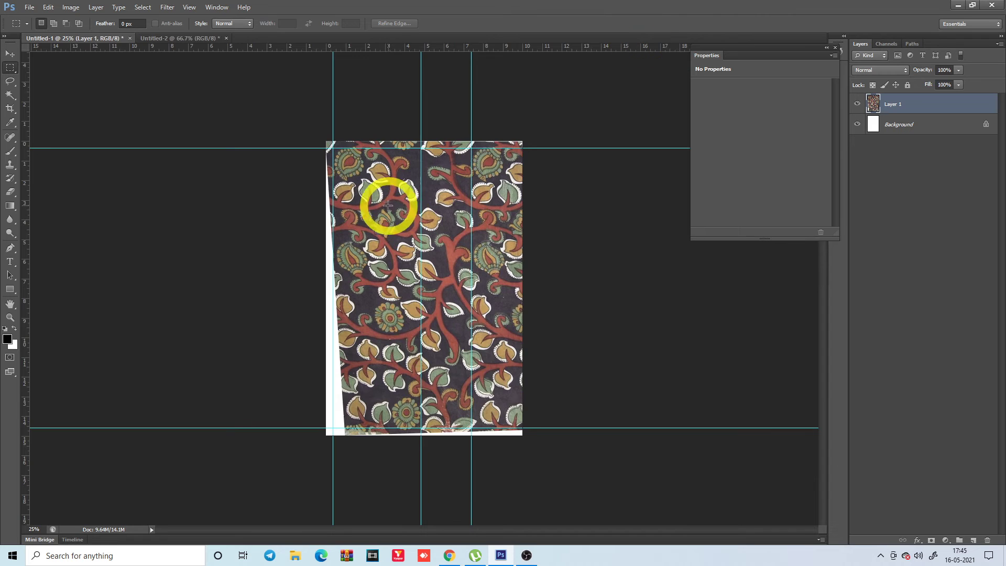
pyautogui.moveTo(335, 149); pyautogui.dragTo(471, 427)
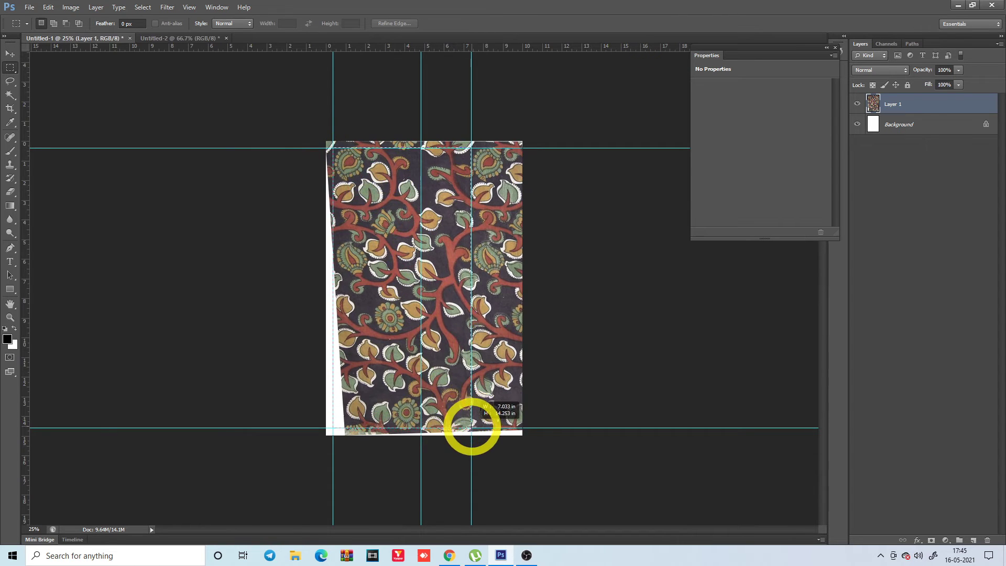
pyautogui.moveTo(354, 172); pyautogui.dragTo(472, 341)
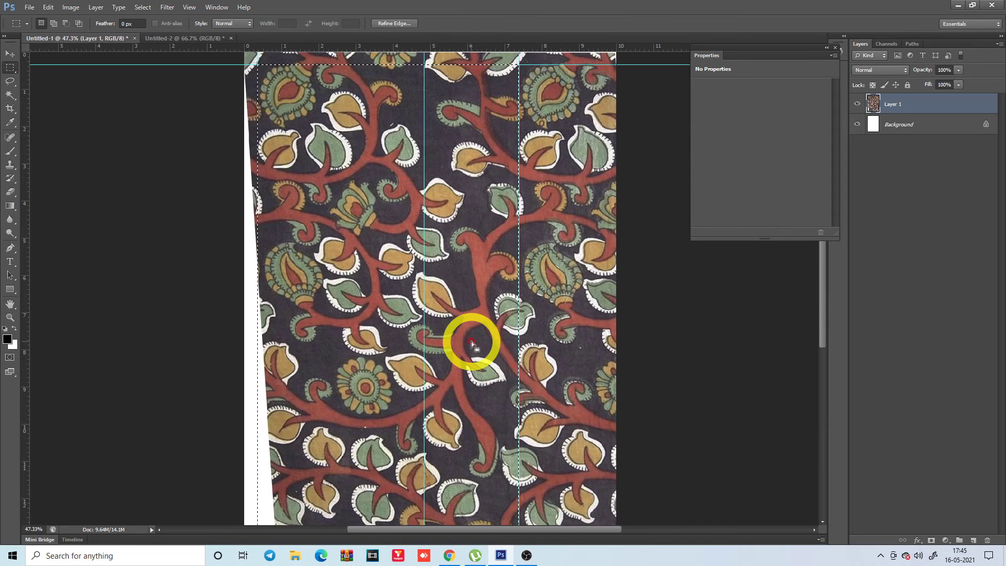
pyautogui.hotkey('ctrl', '-')
pyautogui.hotkey('ctrl', '-')
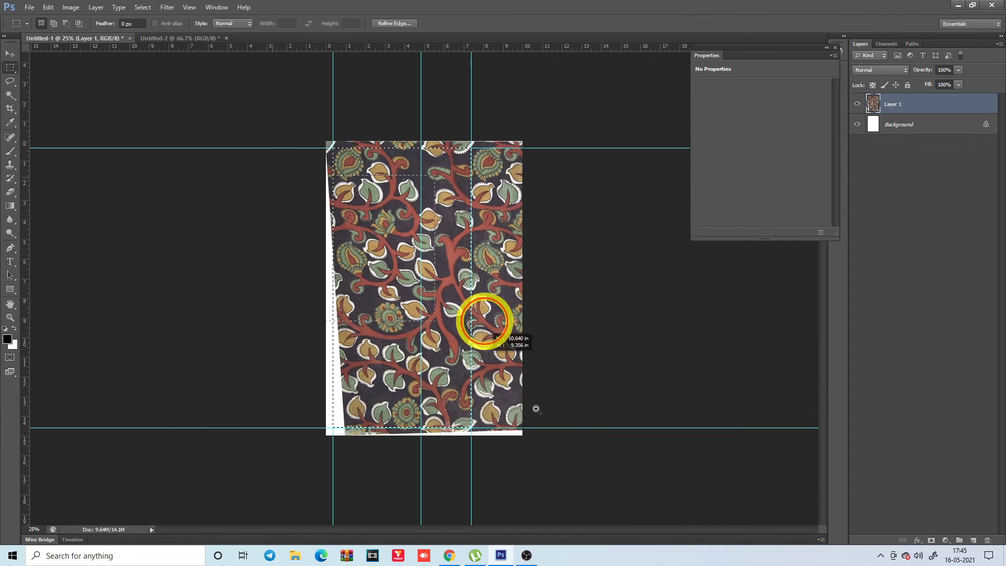
pyautogui.hotkey('ctrl', '0')
pyautogui.hotkey('ctrl', '-')
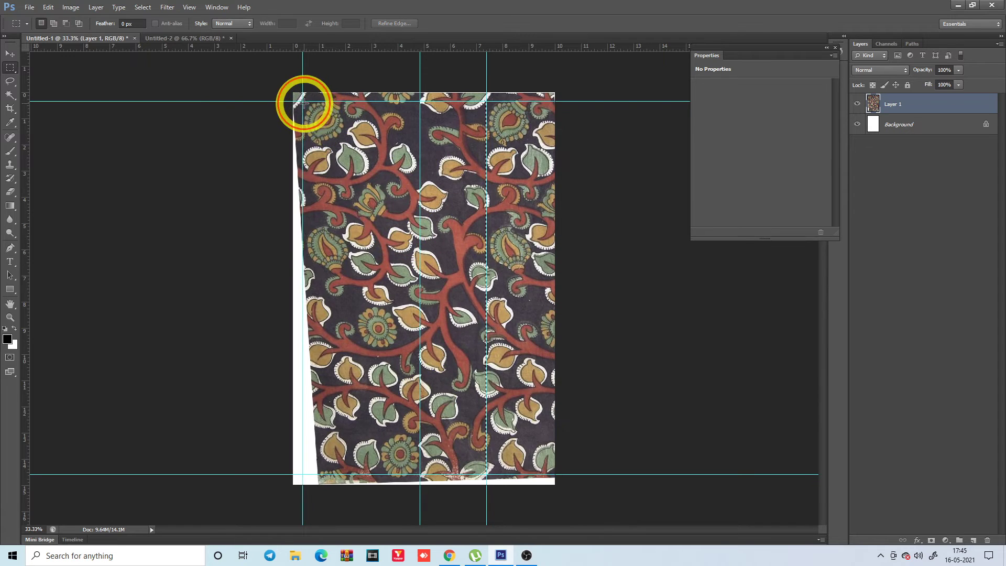
# Redraw and nudge the repeat selection into place, then crop the image to it.
pyautogui.moveTo(304, 102); pyautogui.dragTo(486, 474)
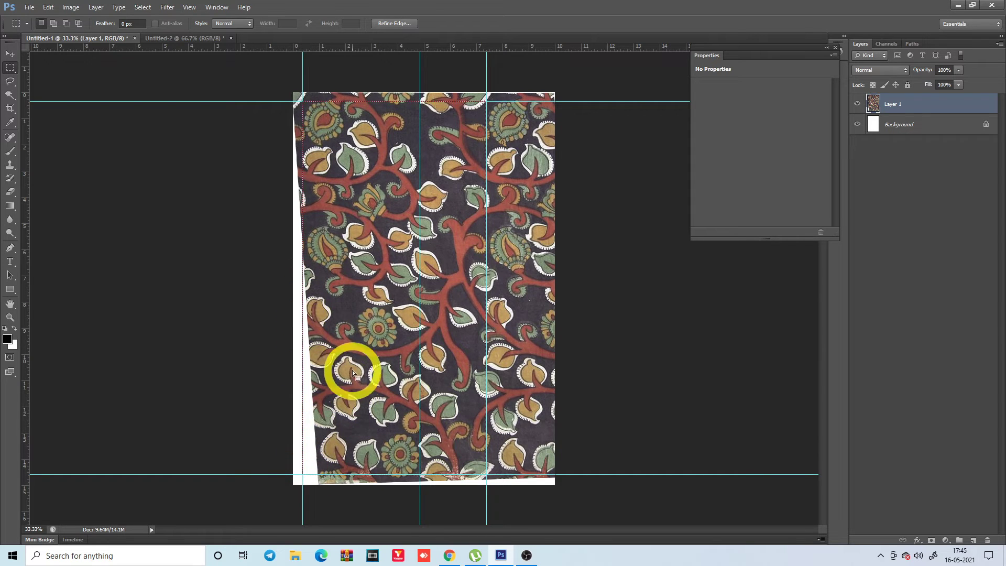
pyautogui.moveTo(360, 284); pyautogui.dragTo(366, 287)
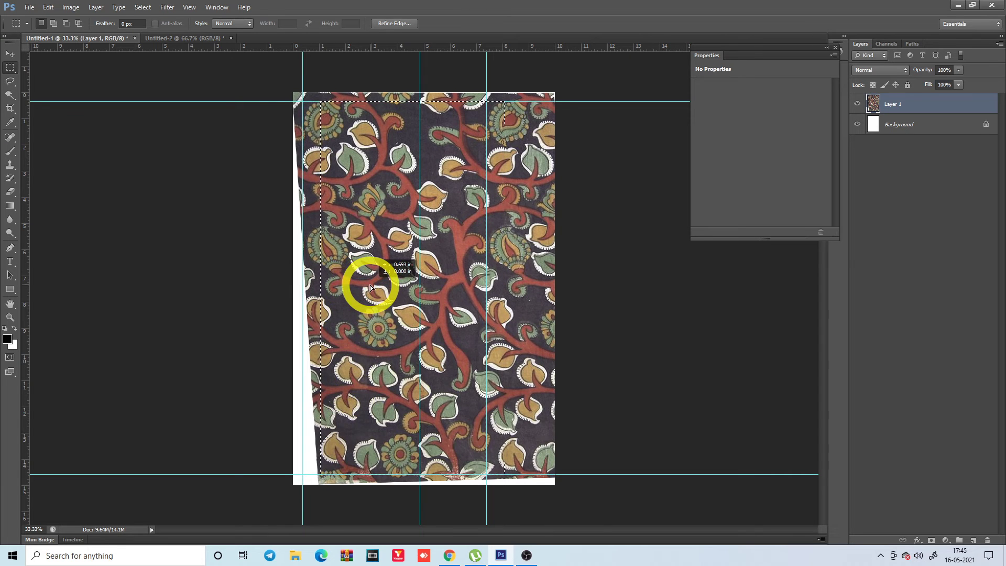
pyautogui.moveTo(372, 288); pyautogui.dragTo(374, 288)
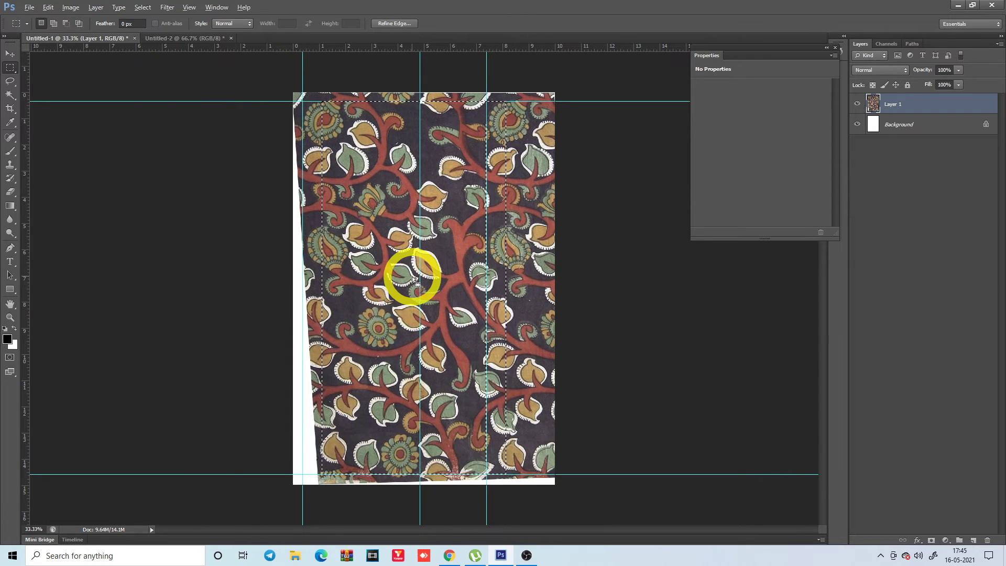
pyautogui.hotkey('alt', 'i')
# Finish the crop, clear all guides, and define the whole tile as a new pattern.
pyautogui.press('p')
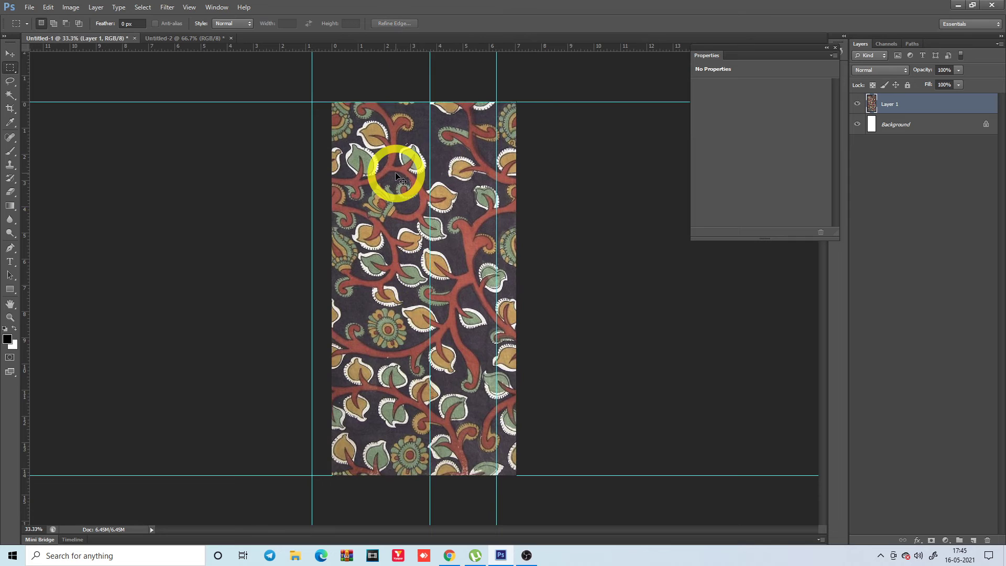
pyautogui.hotkey('ctrl', ';')
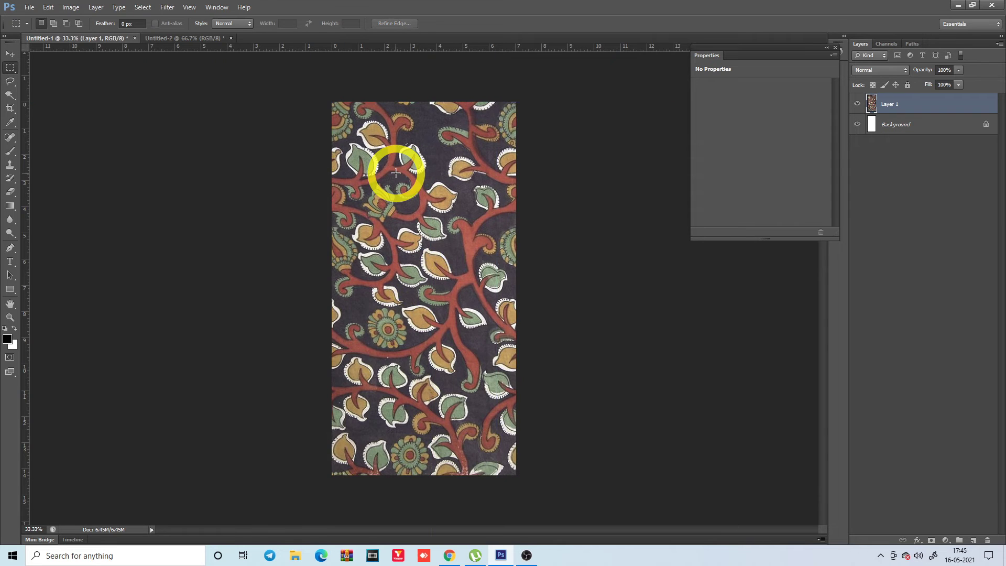
pyautogui.hotkey('alt', 'e')
pyautogui.press('q')
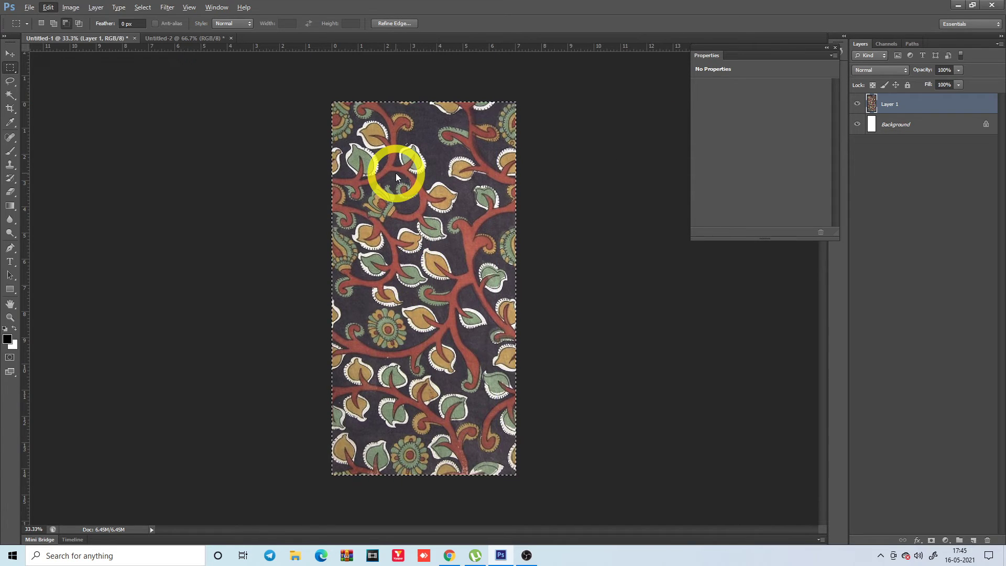
pyautogui.press('Return')
# Enlarge the canvas to 500% with Canvas Size.
pyautogui.hotkey('alt', 'i')
pyautogui.press('s')
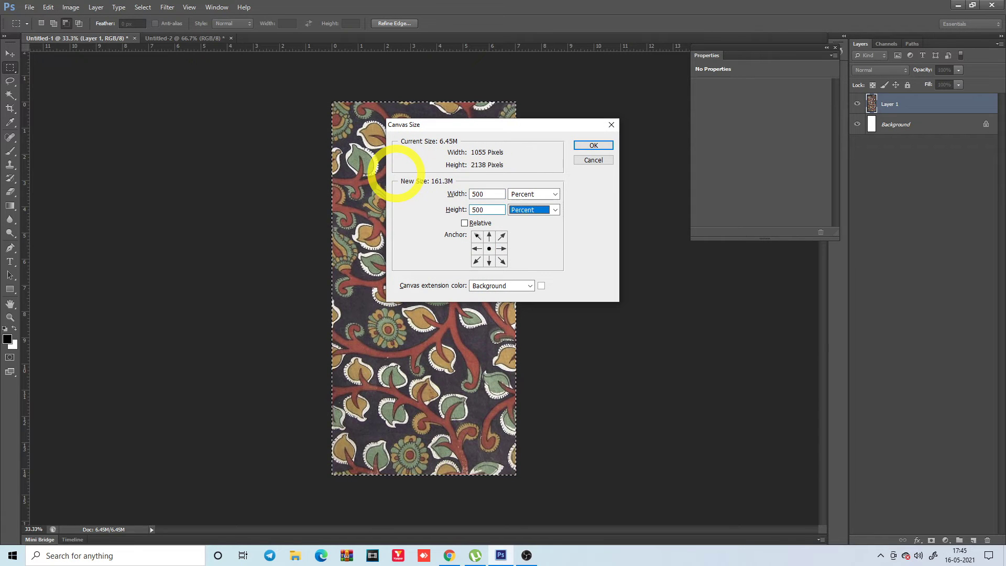
pyautogui.press('Return')
# Fill the canvas with the newly saved floral tile pattern.
pyautogui.press('i')
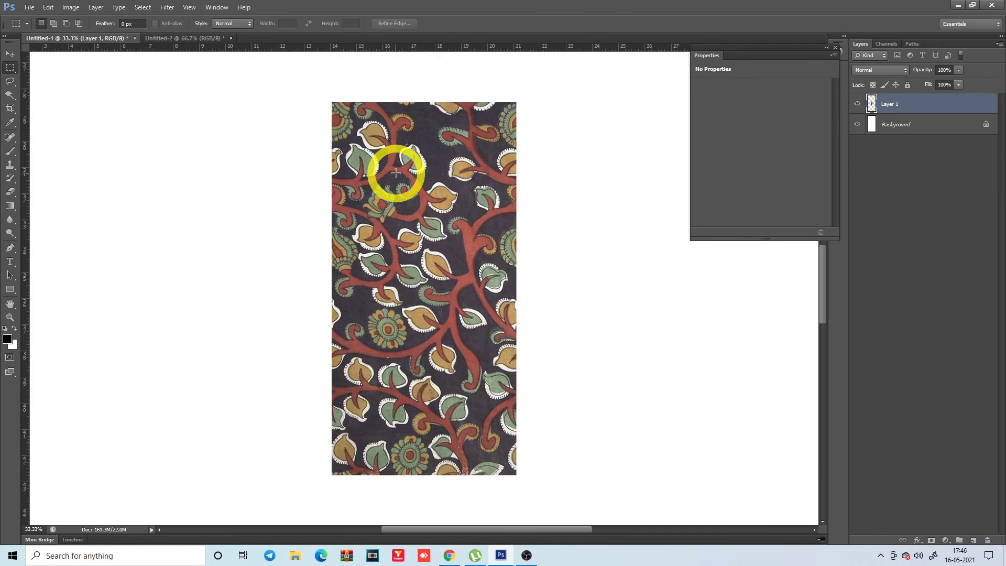
pyautogui.hotkey('shift', 'F5')
pyautogui.click(522, 189)
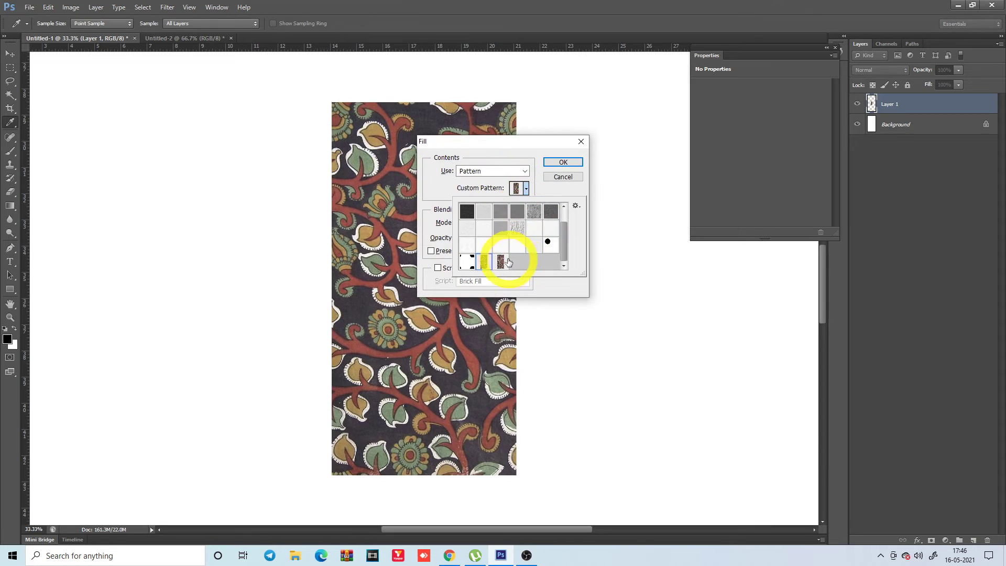
pyautogui.click(491, 275)
pyautogui.press('Return')
# Lasso a region of the pattern, then step back to leave only the single floral tile.
pyautogui.press('m')
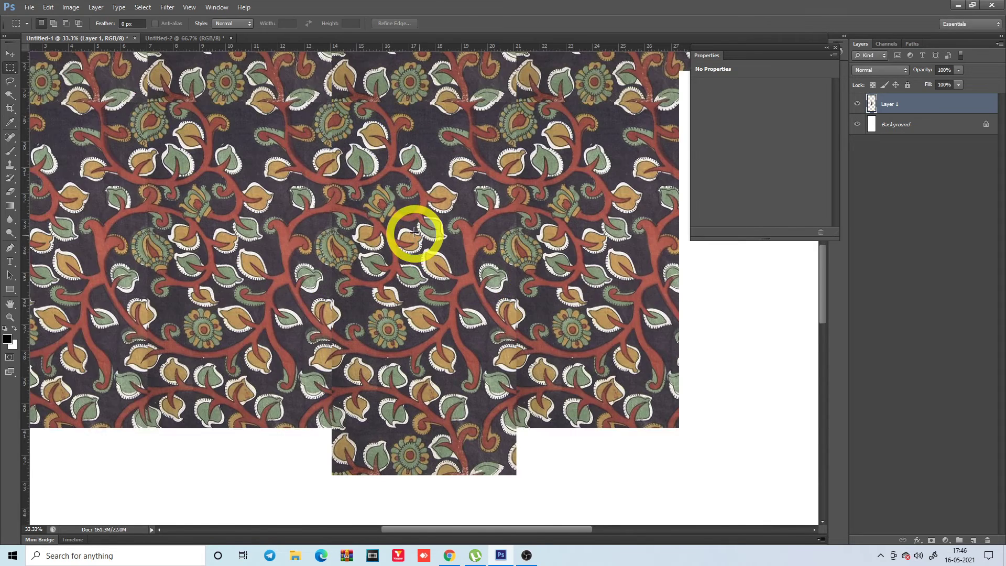
pyautogui.moveTo(415, 224); pyautogui.dragTo(456, 144)
pyautogui.scroll(5, 351, 251)
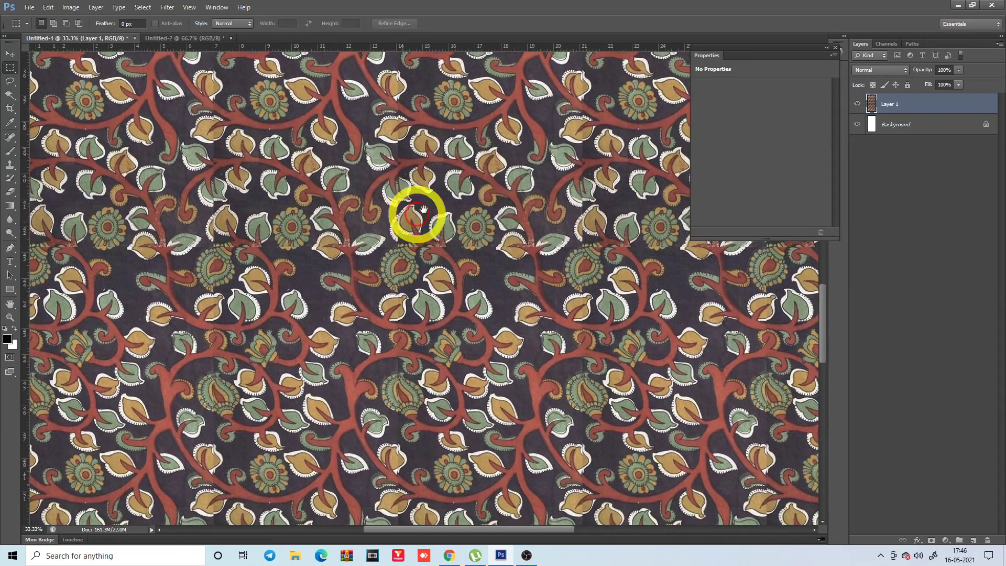
pyautogui.scroll(5, 465, 218)
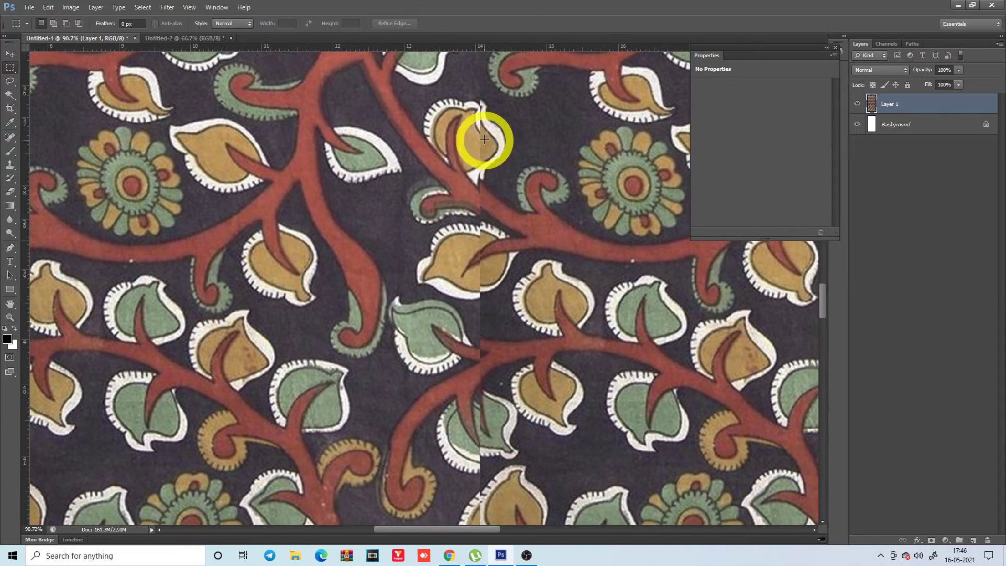
pyautogui.press('l')
pyautogui.scroll(3, 471, 158)
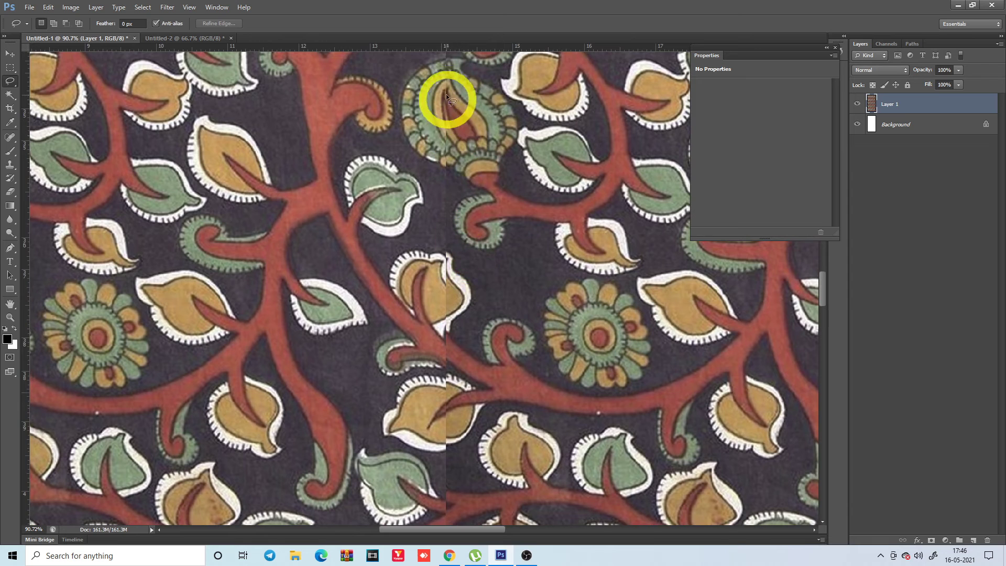
pyautogui.scroll(-2, 450, 157)
pyautogui.scroll(-3, 419, 209)
pyautogui.scroll(-2, 428, 199)
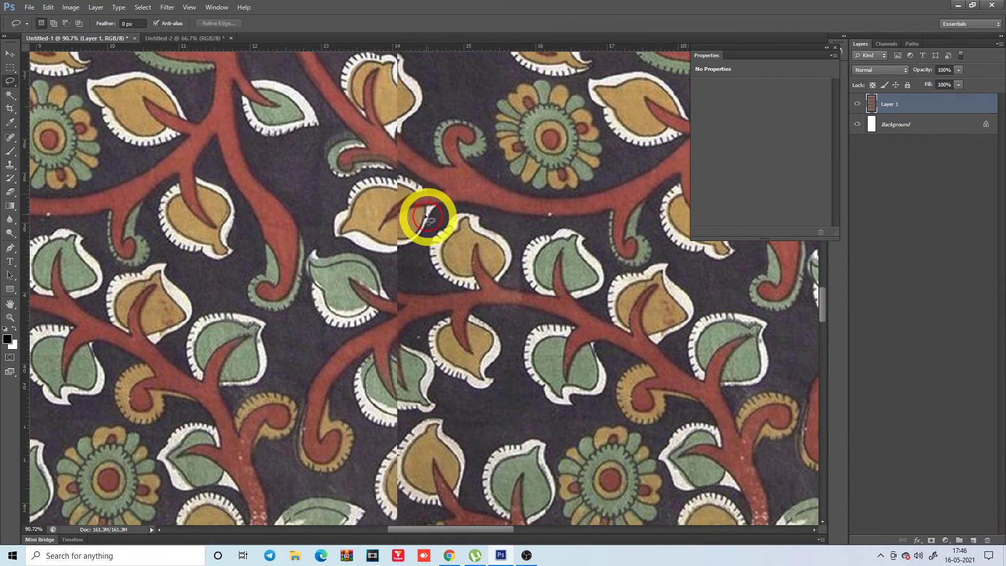
pyautogui.scroll(-6, 419, 230)
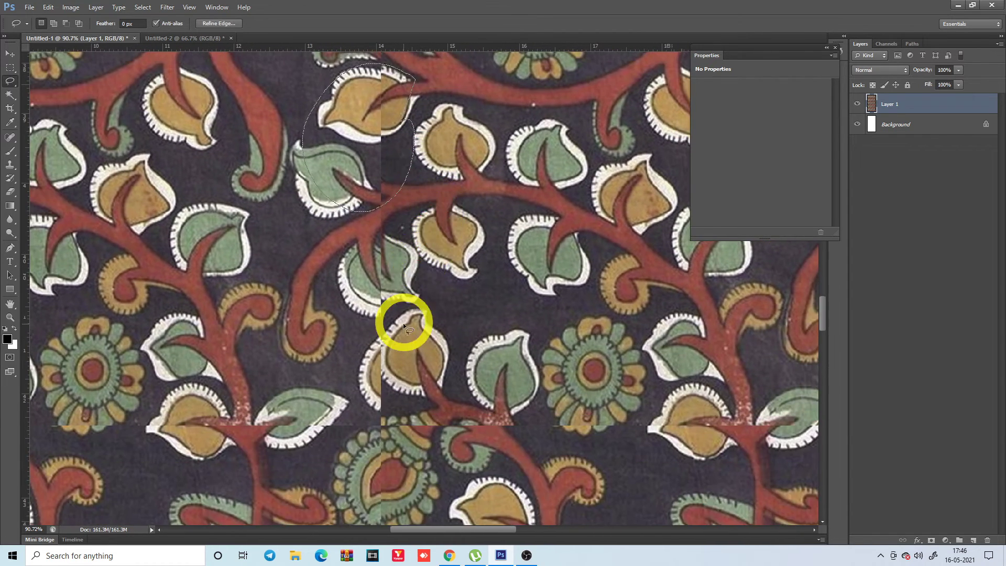
pyautogui.moveTo(391, 178)
pyautogui.mouseDown()
pyautogui.moveTo(414, 436)
pyautogui.moveTo(338, 311)
pyautogui.mouseUp()
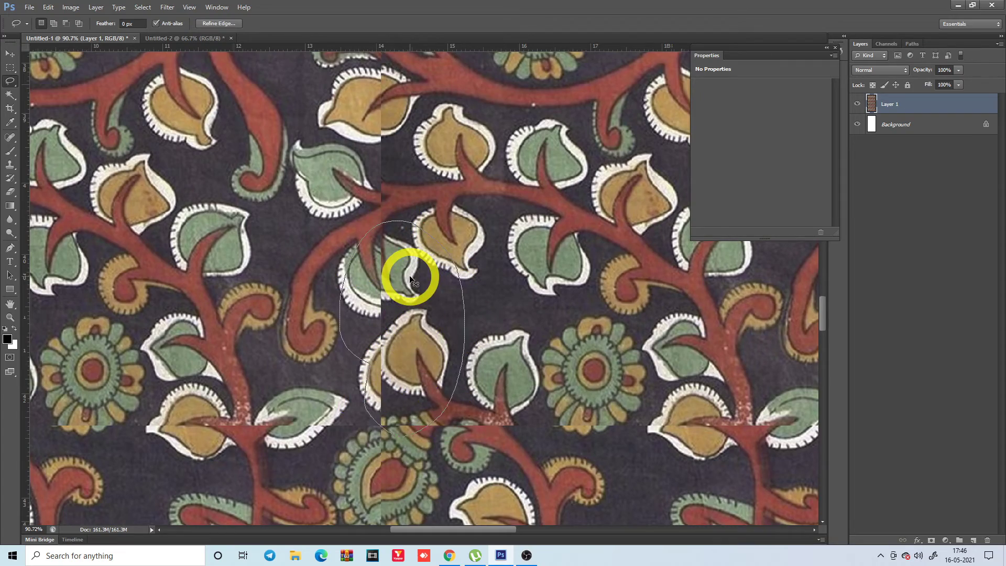
pyautogui.scroll(-5, 410, 278)
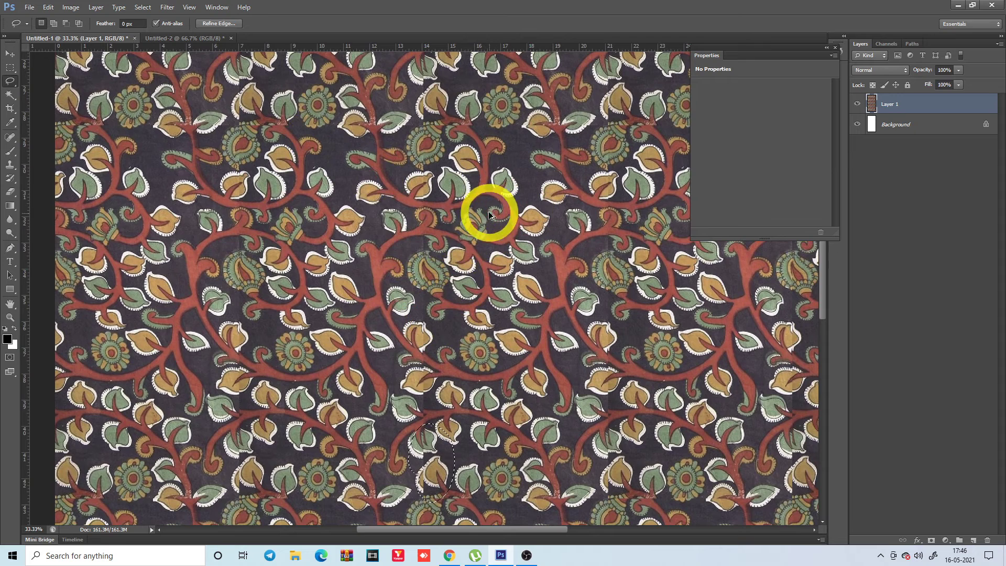
pyautogui.hotkey('ctrl', 'alt', 'z')
pyautogui.hotkey('ctrl', 'alt', 'z')
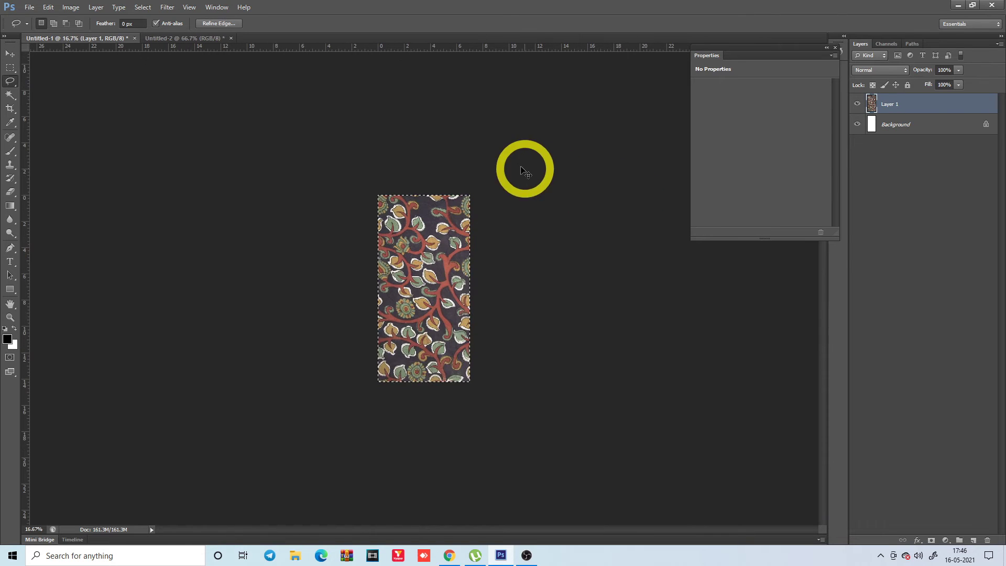
# Fit the tile on screen and bring up the Offset filter under Filter > Other.
pyautogui.hotkey('ctrl', '0')
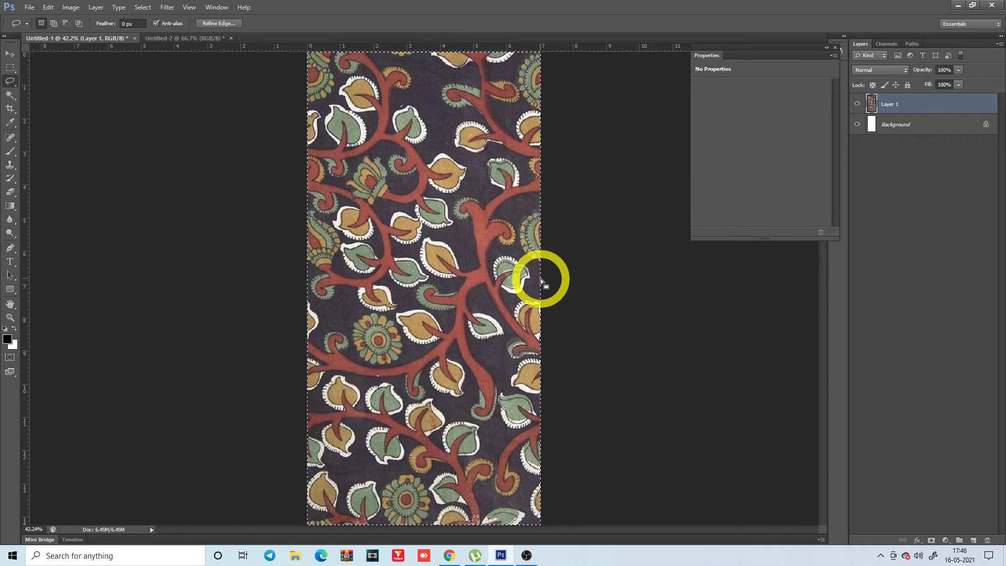
pyautogui.press('alt')
pyautogui.hotkey('alt', 't')
pyautogui.press('Up')
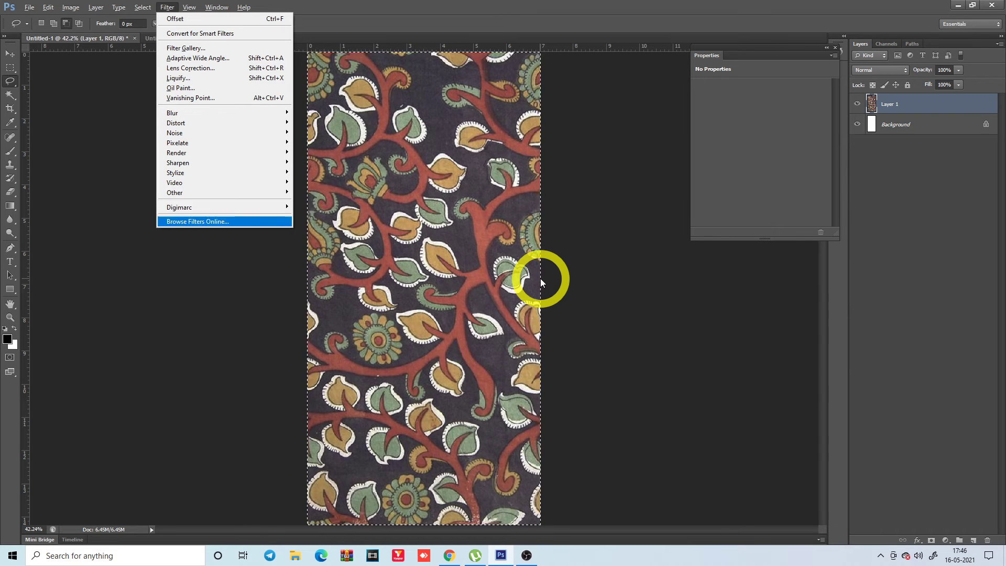
pyautogui.press('Up')
pyautogui.press('Up')
pyautogui.press('Right')
pyautogui.press('Up')
pyautogui.press('Return')
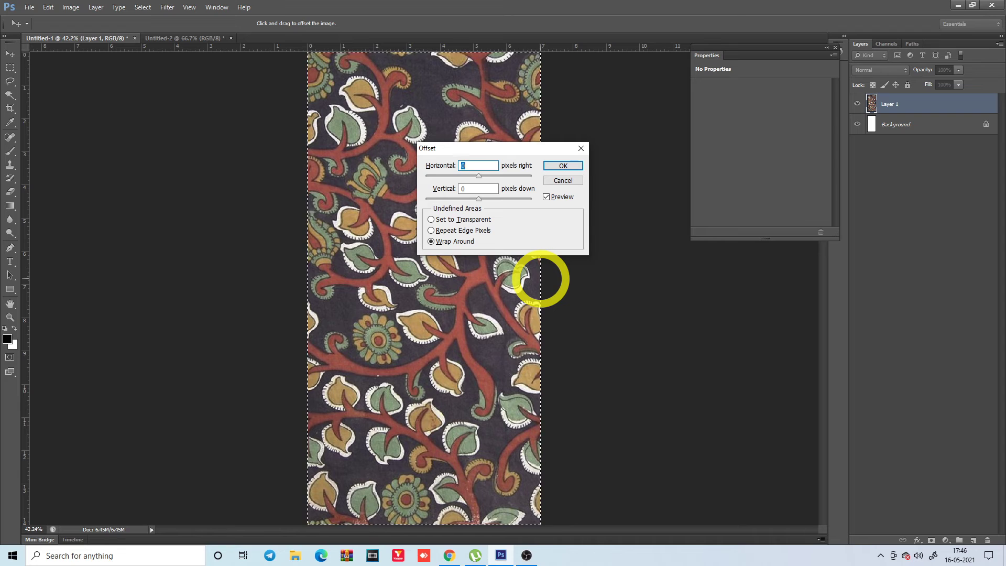
# Offset the tile 150 pixels horizontally and vertically with Wrap Around, then repeat it.
pyautogui.write('0')
pyautogui.press('Tab')
pyautogui.write('0')
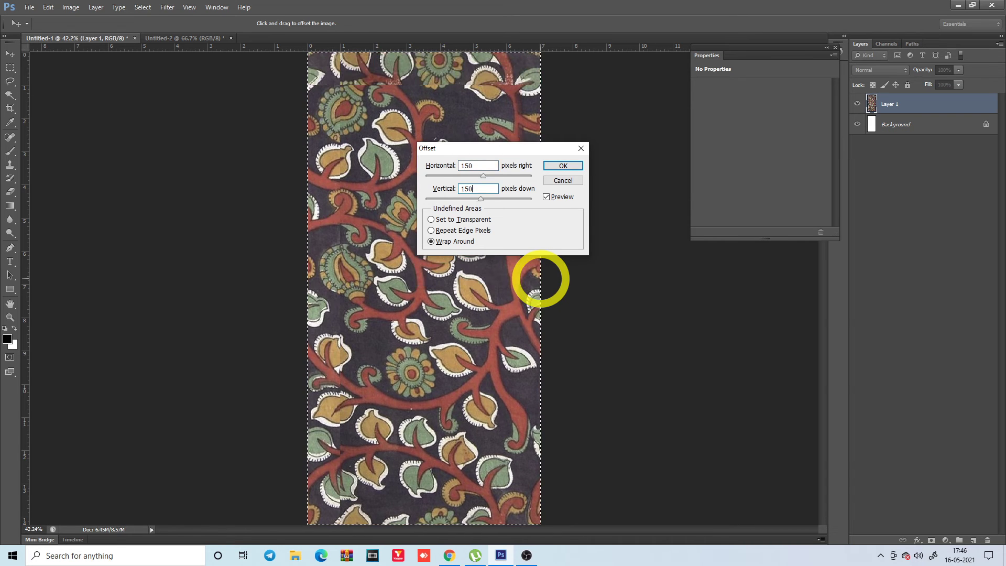
pyautogui.press('Return')
pyautogui.hotkey('ctrl', 'f')
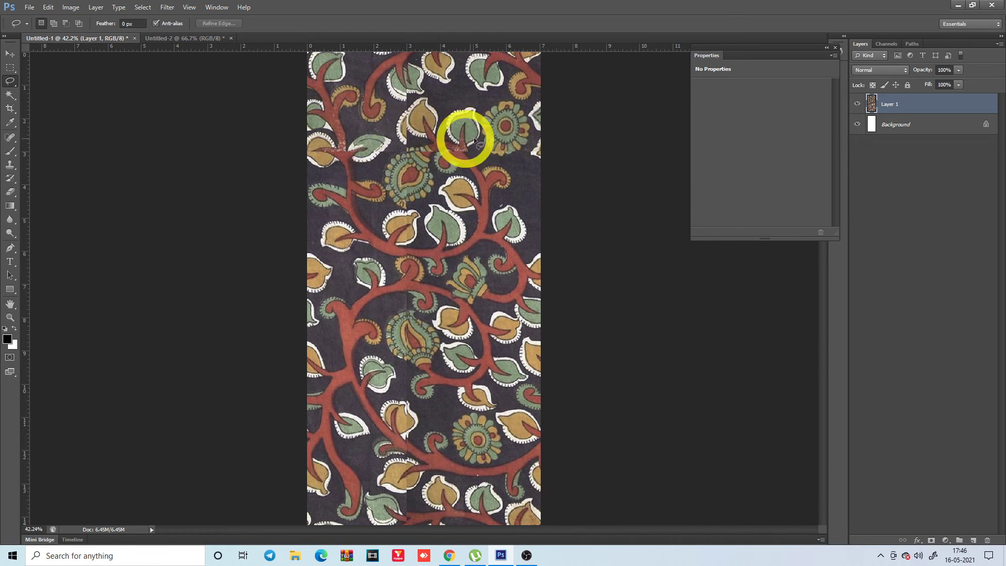
# Zoom in on the seam-crossing green leaf and add a new empty Layer 2.
pyautogui.scroll(5, 535, 202)
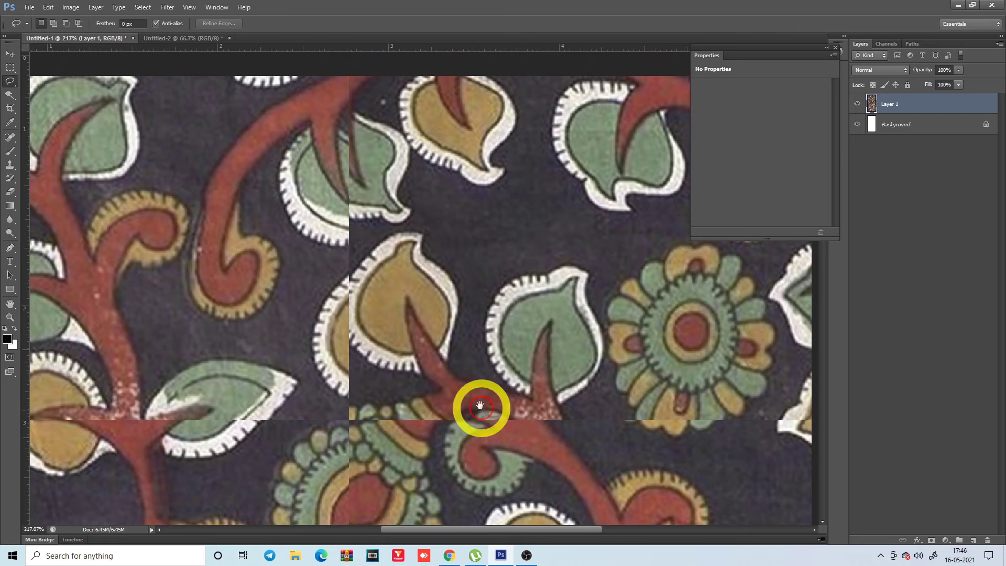
pyautogui.scroll(2, 400, 241)
pyautogui.press('o')
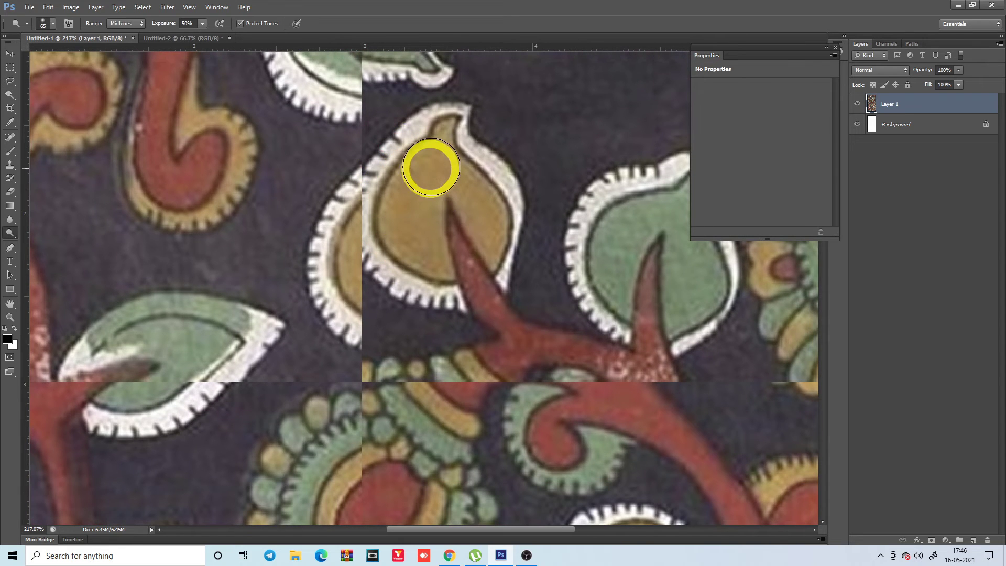
pyautogui.press('p')
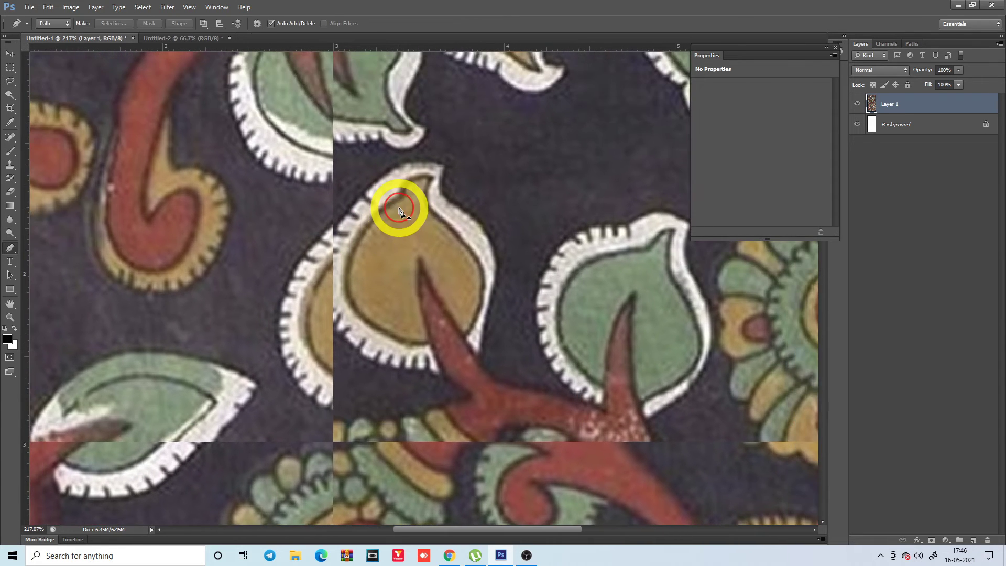
pyautogui.scroll(-1, 398, 152)
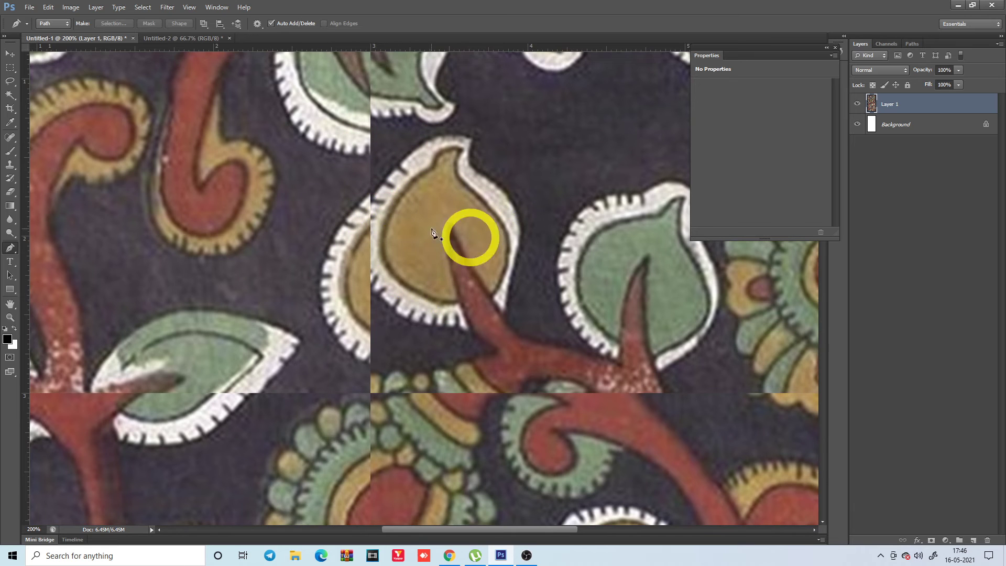
pyautogui.scroll(-1, 475, 254)
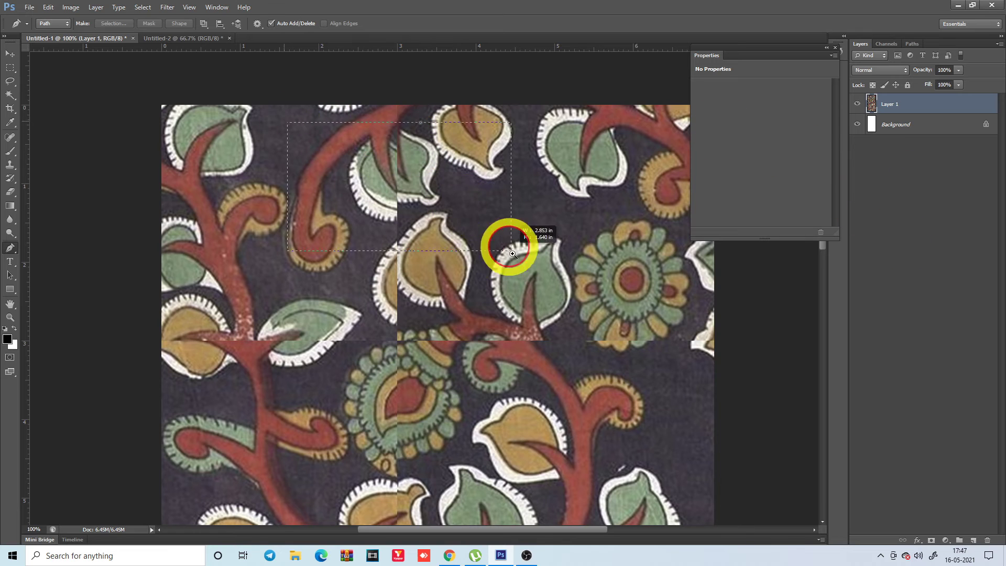
pyautogui.scroll(2, 512, 243)
pyautogui.moveTo(470, 174); pyautogui.dragTo(367, 271)
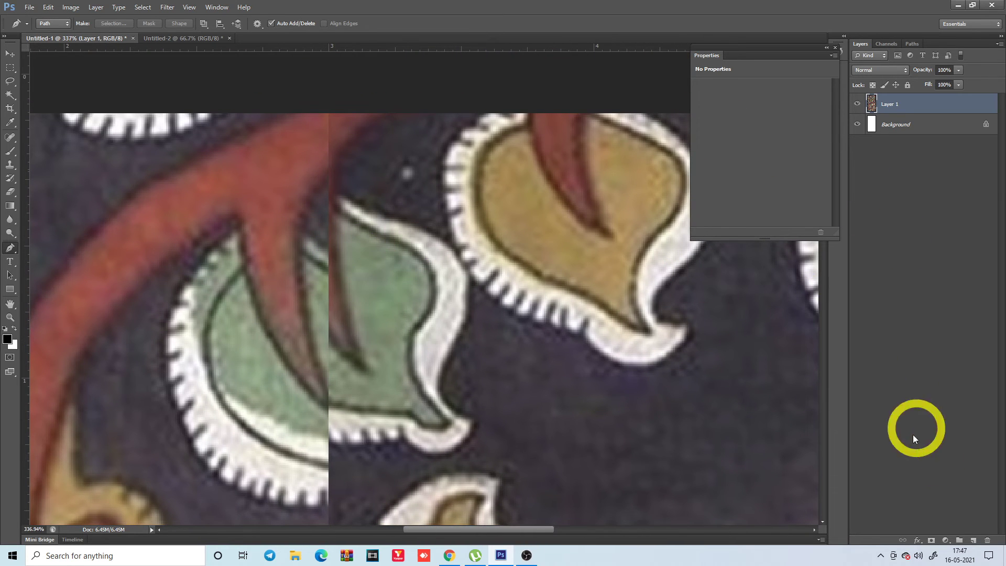
pyautogui.click(974, 540)
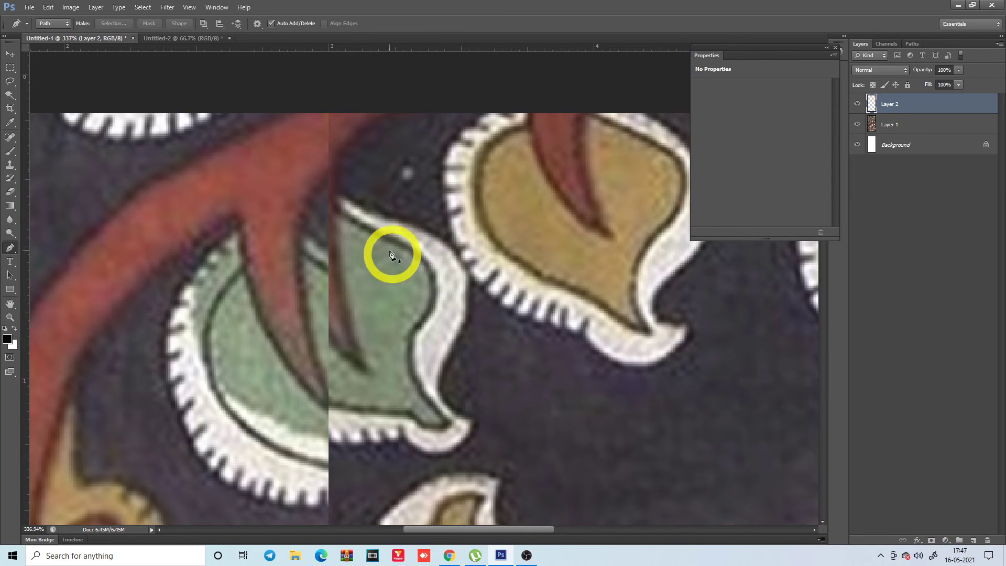
# Trace a first Pen path from above the leaf around its inner edge to the stem.
pyautogui.scroll(-1, 292, 226)
pyautogui.scroll(-1, 379, 198)
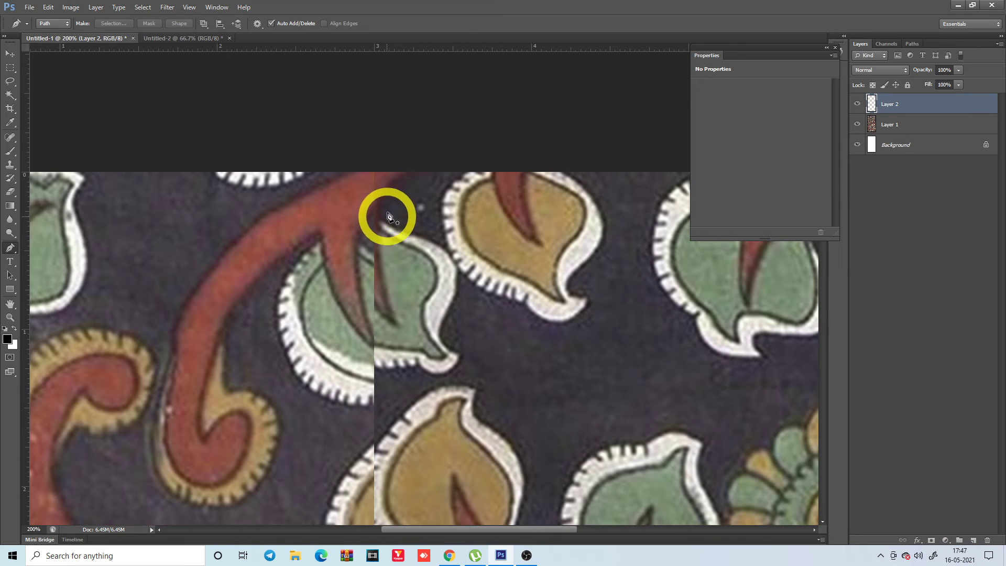
pyautogui.click(400, 182)
pyautogui.moveTo(356, 287); pyautogui.dragTo(357, 298)
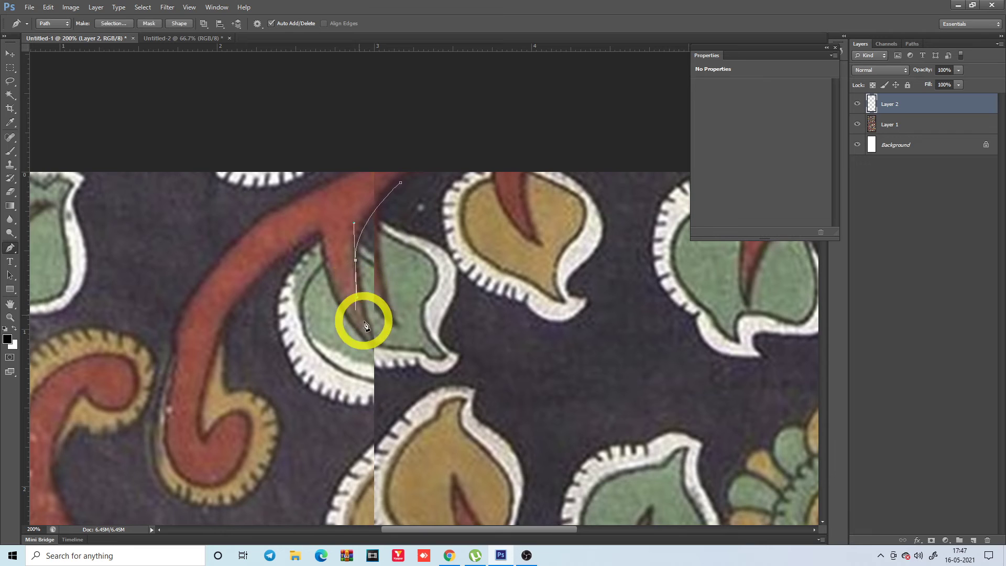
pyautogui.moveTo(404, 350); pyautogui.dragTo(423, 358)
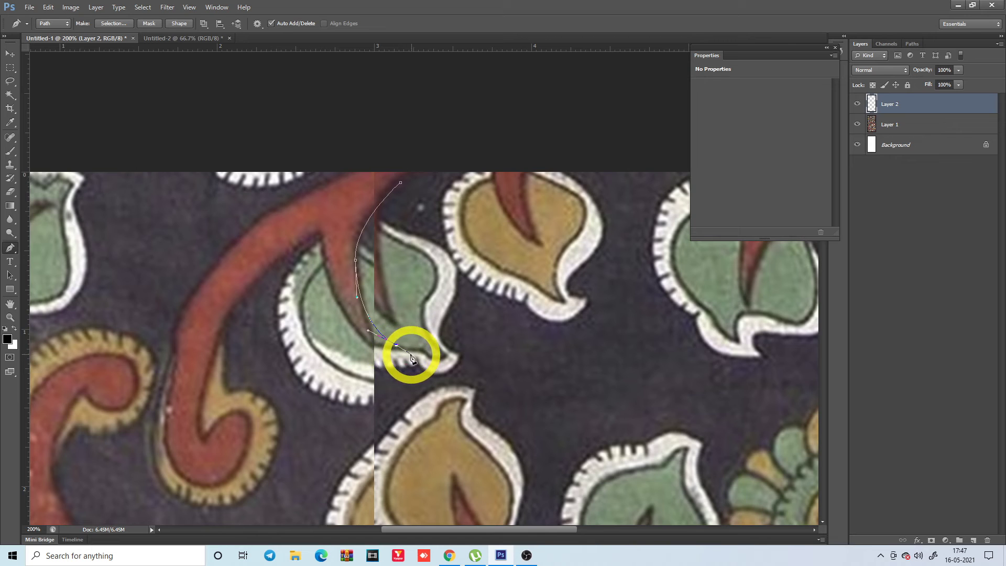
pyautogui.moveTo(419, 362); pyautogui.dragTo(396, 344)
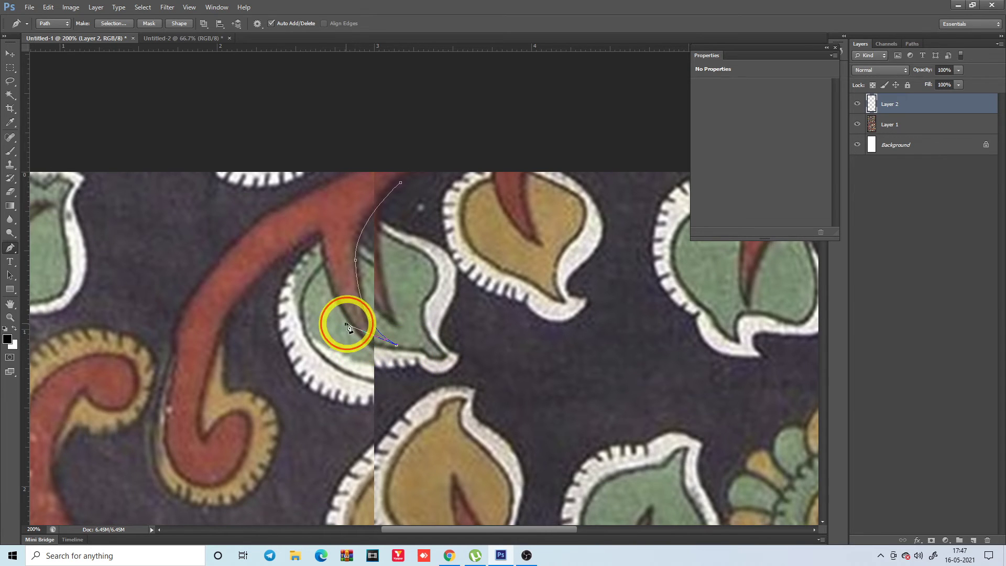
pyautogui.moveTo(347, 324); pyautogui.dragTo(327, 298)
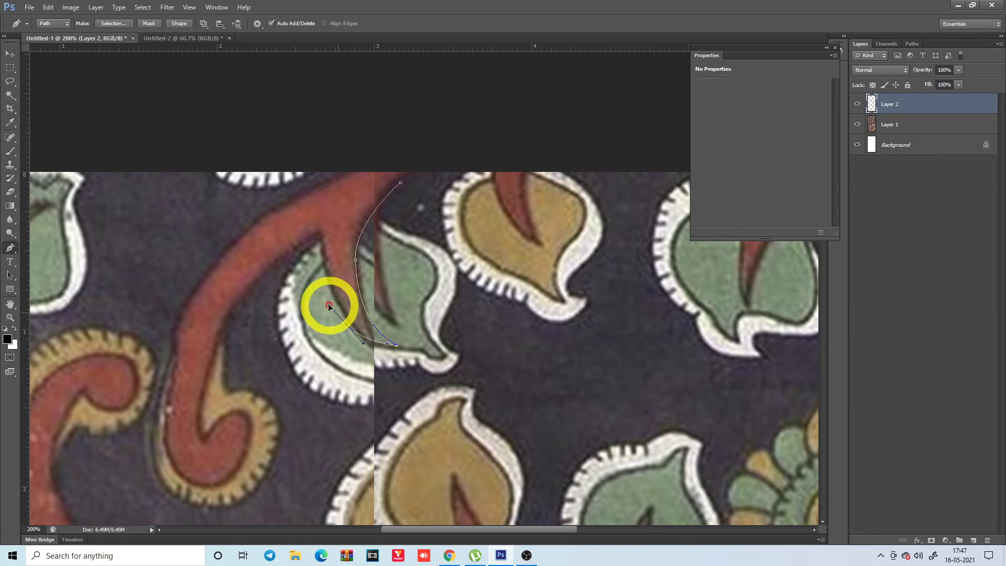
pyautogui.click(323, 236)
pyautogui.press('Escape')
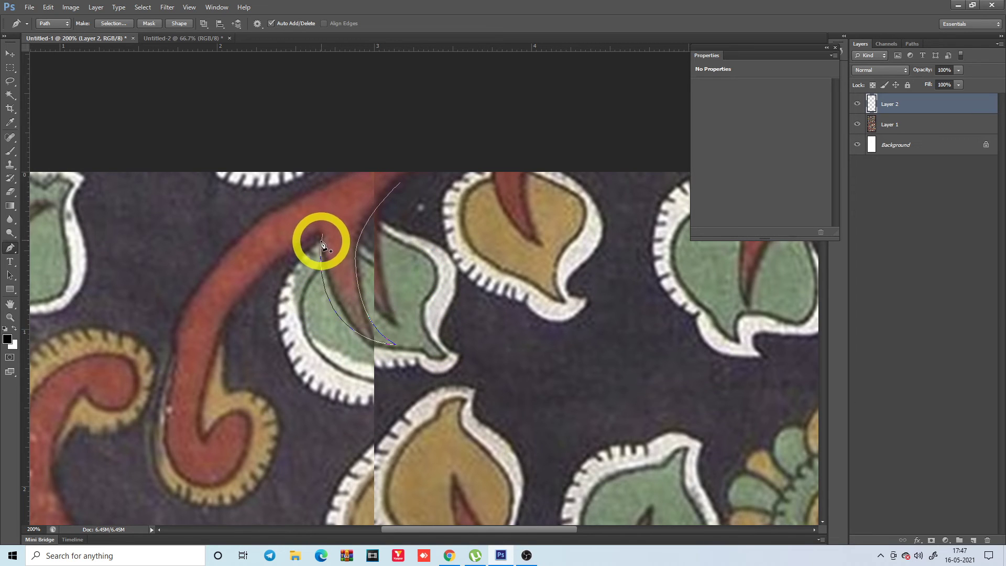
# Trace a second path down the leaf's right side to a sharp tip and back.
pyautogui.click(374, 211)
pyautogui.moveTo(403, 267); pyautogui.dragTo(430, 284)
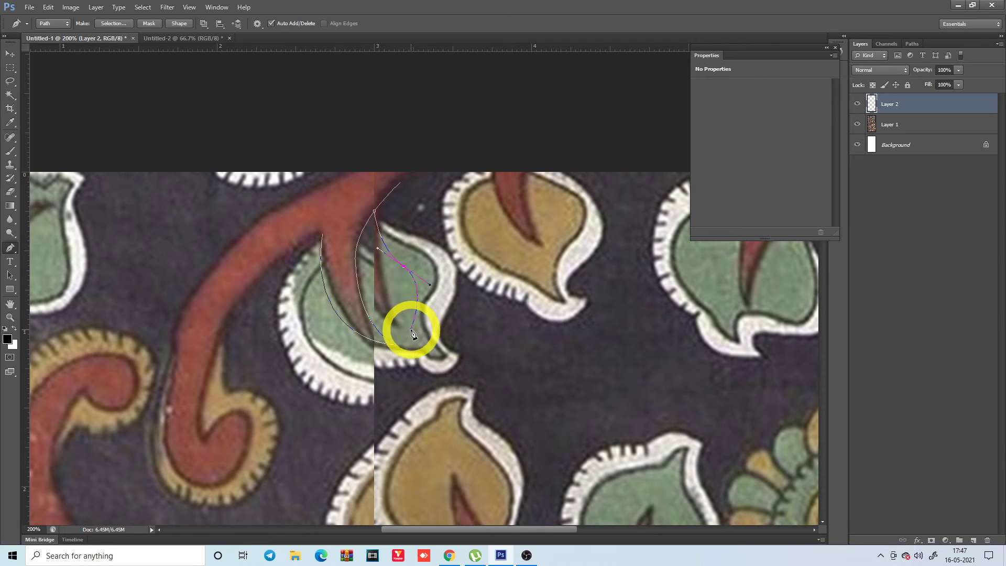
pyautogui.moveTo(417, 338)
pyautogui.mouseDown()
pyautogui.moveTo(419, 355)
pyautogui.moveTo(299, 341)
pyautogui.mouseUp()
pyautogui.click(443, 375)
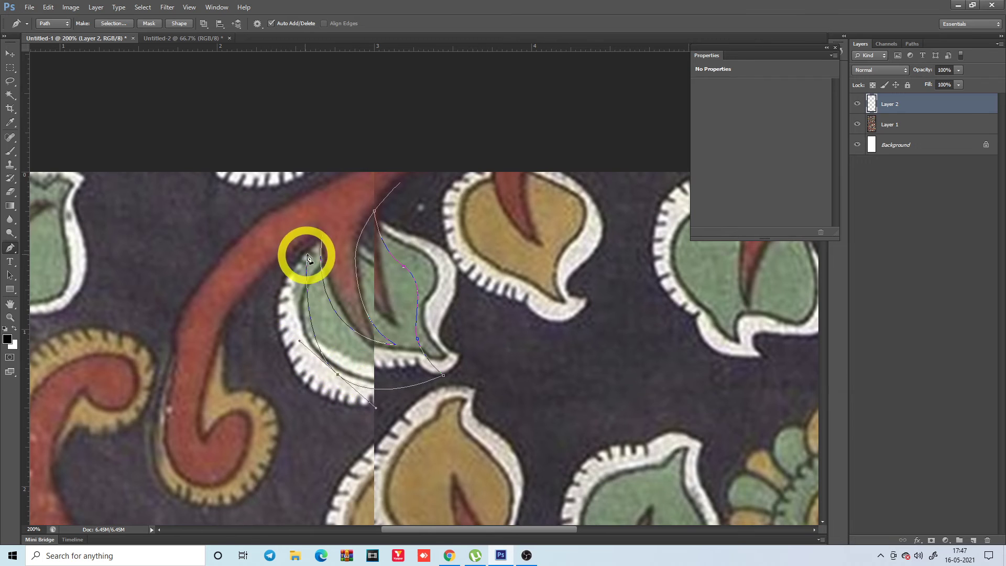
pyautogui.moveTo(320, 256); pyautogui.dragTo(352, 234)
pyautogui.keyDown('ctrl'); pyautogui.click(419, 246); pyautogui.keyUp('ctrl')
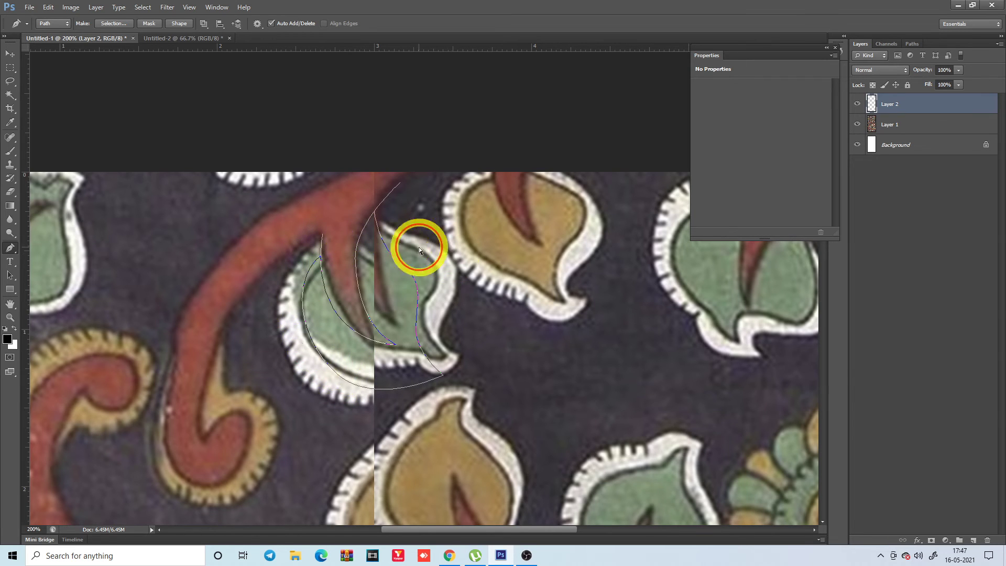
# Trace a third path around the leaf's outer left edge, bottom, and right side.
pyautogui.click(321, 241)
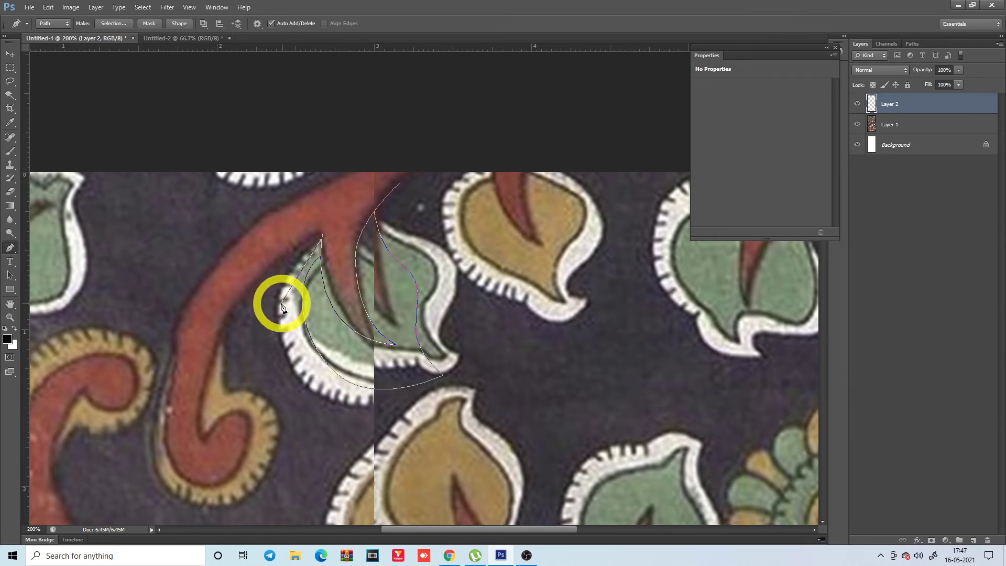
pyautogui.moveTo(276, 308); pyautogui.dragTo(272, 357)
pyautogui.moveTo(373, 407); pyautogui.dragTo(427, 405)
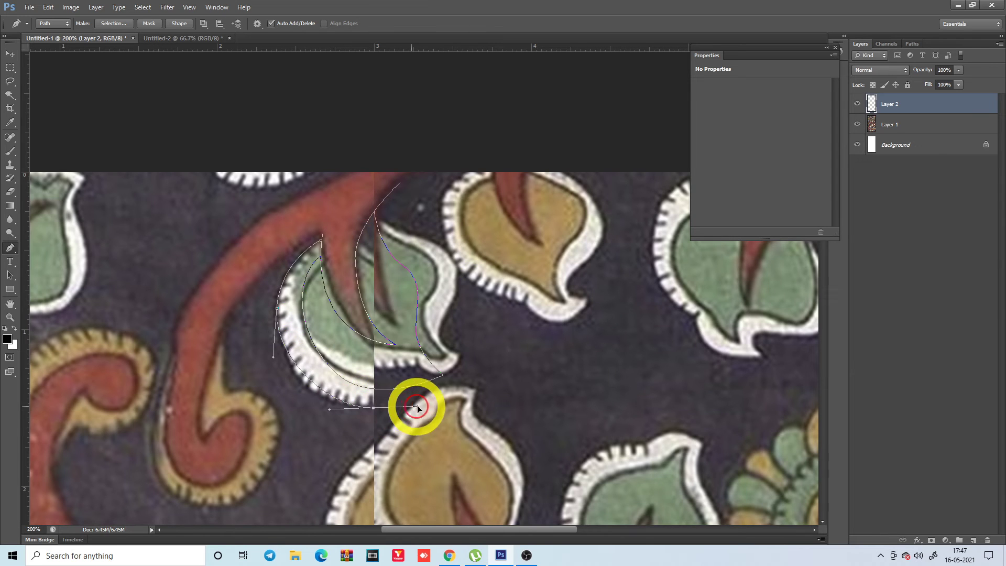
pyautogui.moveTo(464, 376); pyautogui.dragTo(448, 334)
pyautogui.click(456, 297)
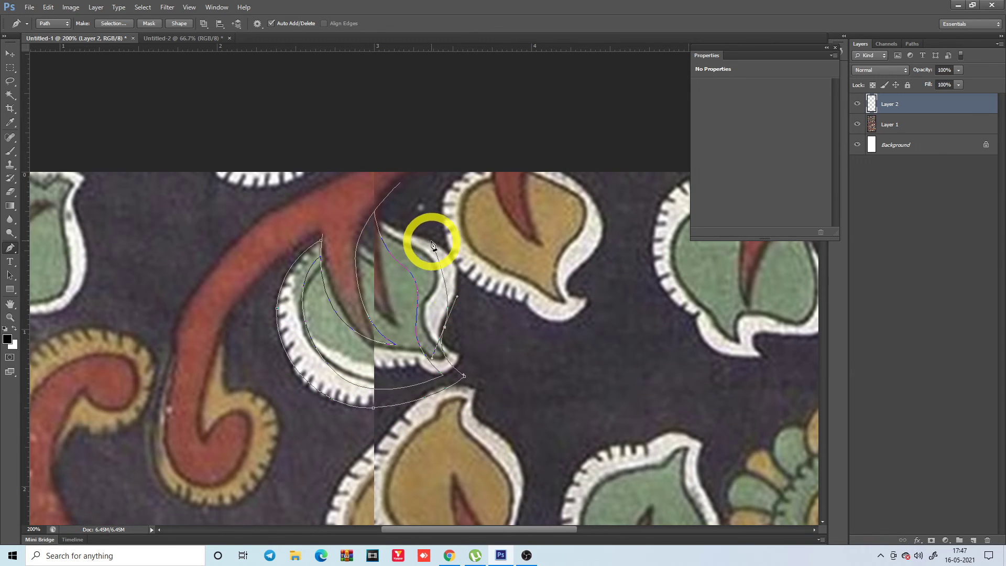
pyautogui.moveTo(431, 242); pyautogui.dragTo(384, 210)
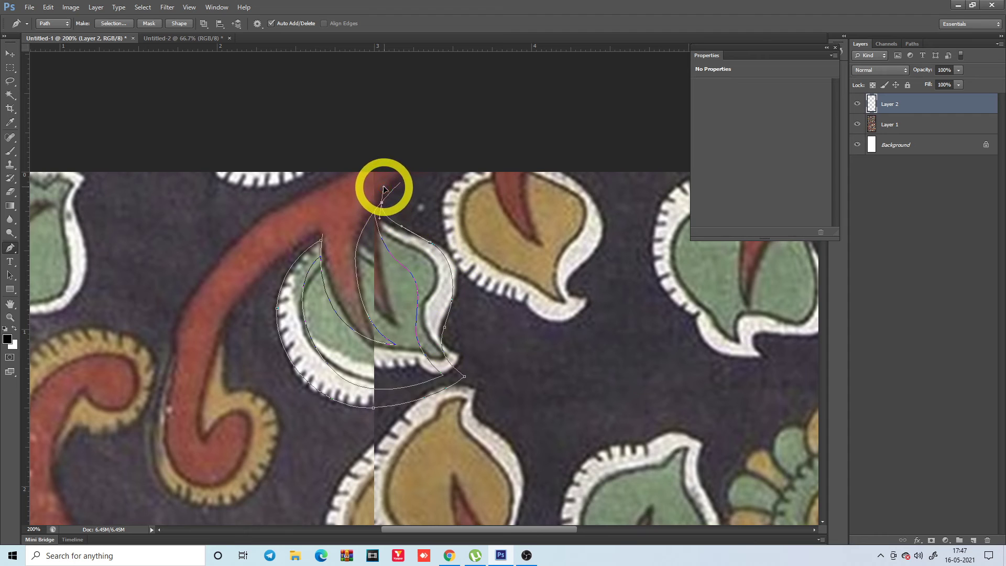
pyautogui.scroll(3, 515, 350)
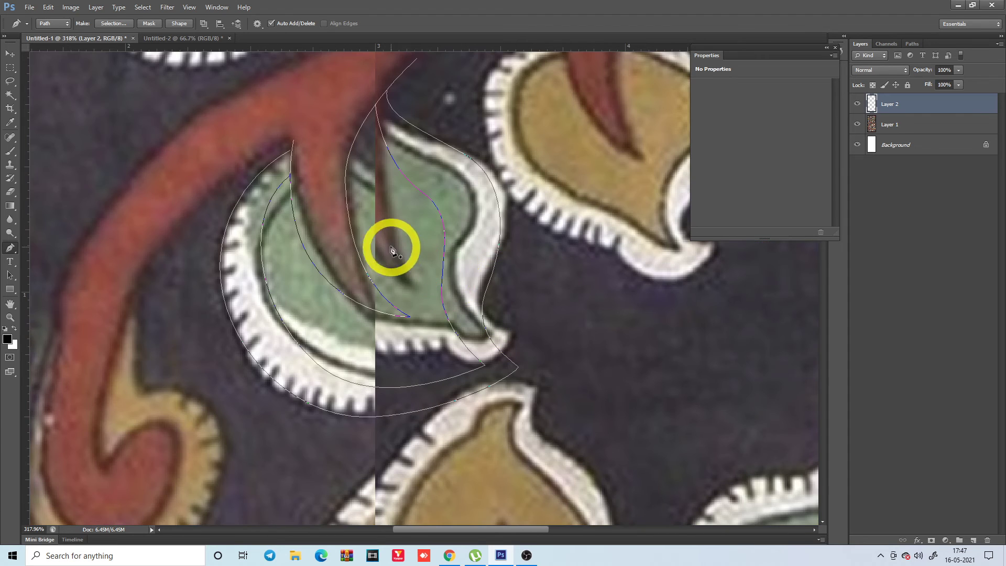
# Stroke the leaf paths with thin black lines using a small Pencil.
pyautogui.press('b')
pyautogui.hotkey('shift', 'b')
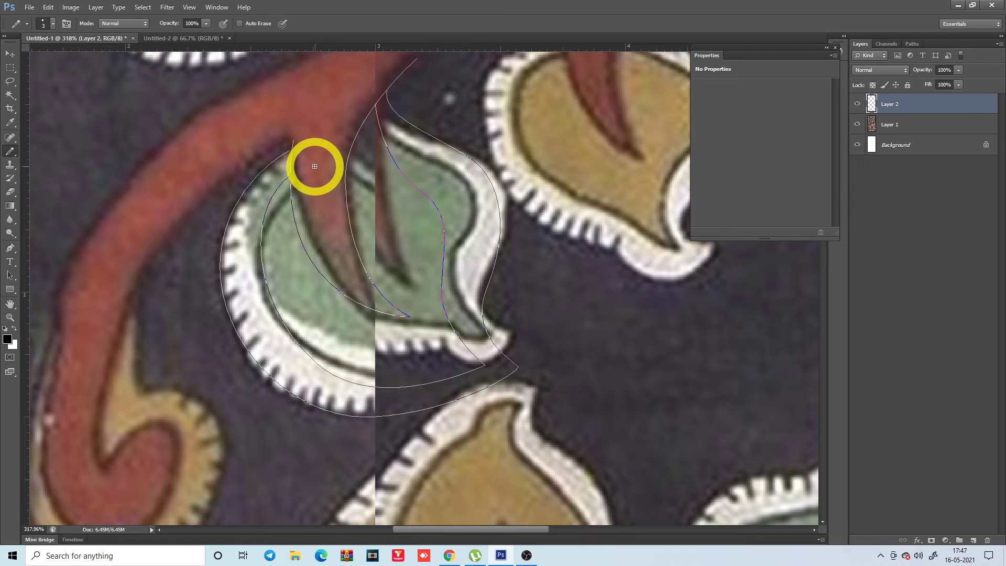
pyautogui.press('[')
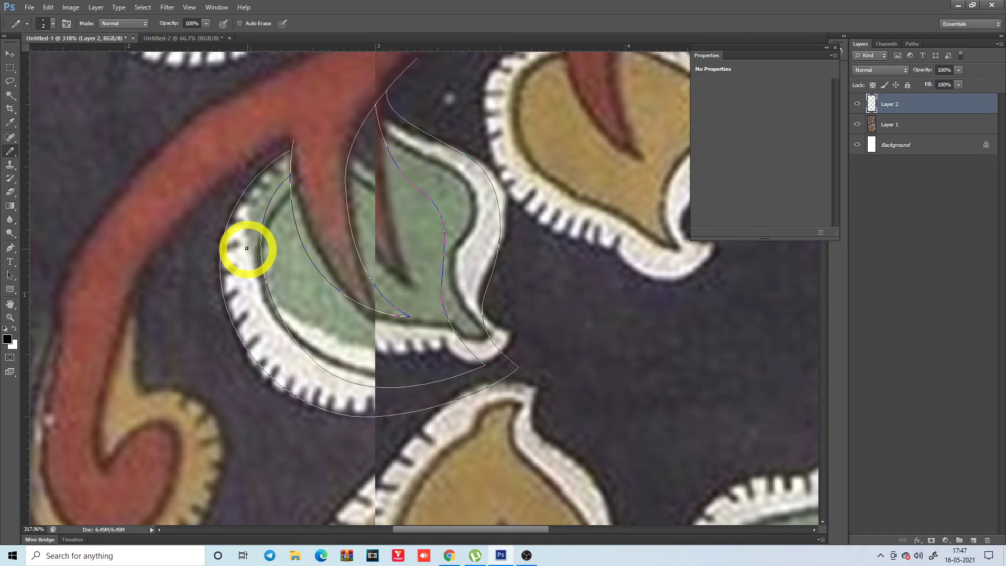
pyautogui.press('Return')
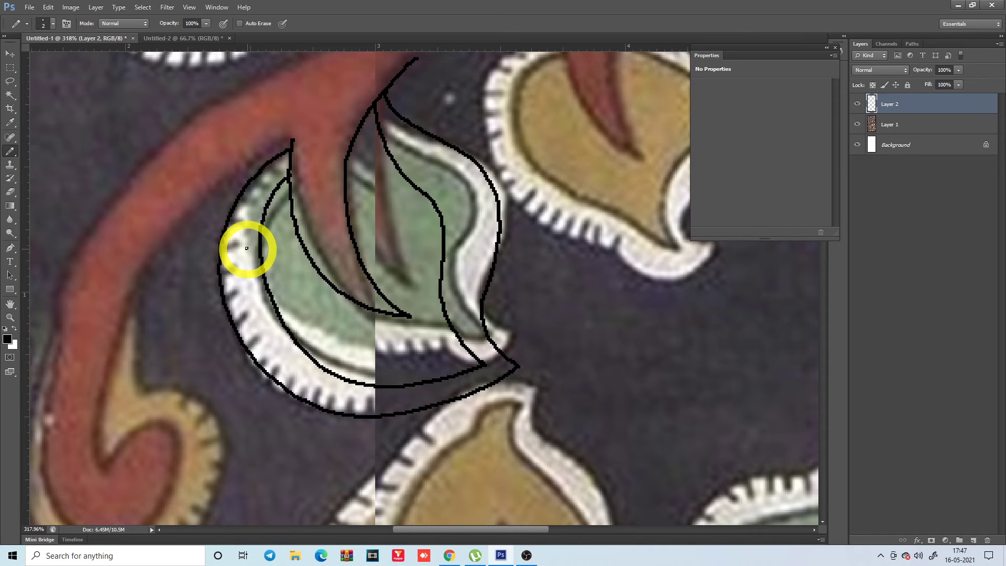
# Sample the leaf's green and fill the leaf interior with it.
pyautogui.press('w')
pyautogui.press('i')
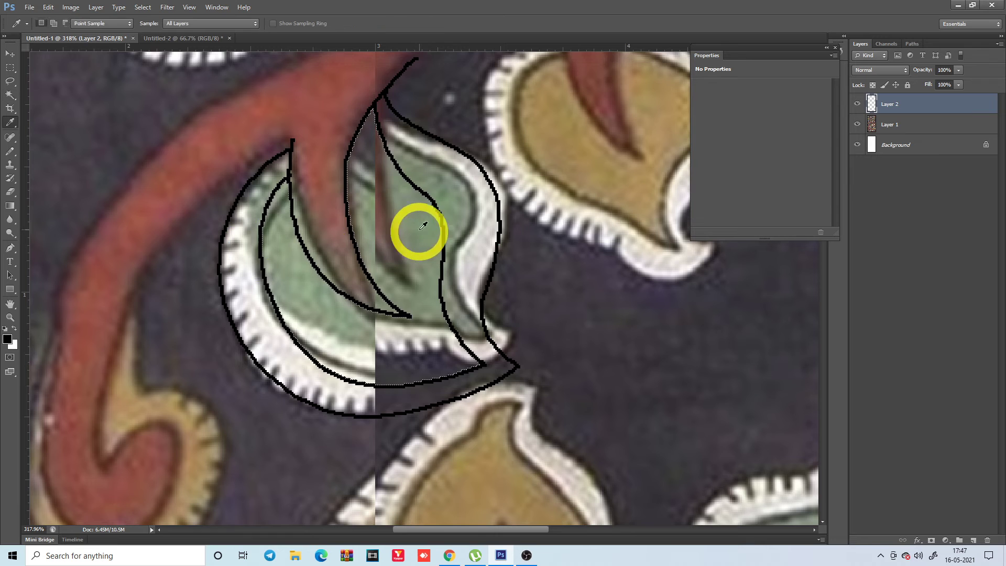
pyautogui.click(416, 225)
pyautogui.hotkey('alt', 'BackSpace')
pyautogui.press('o')
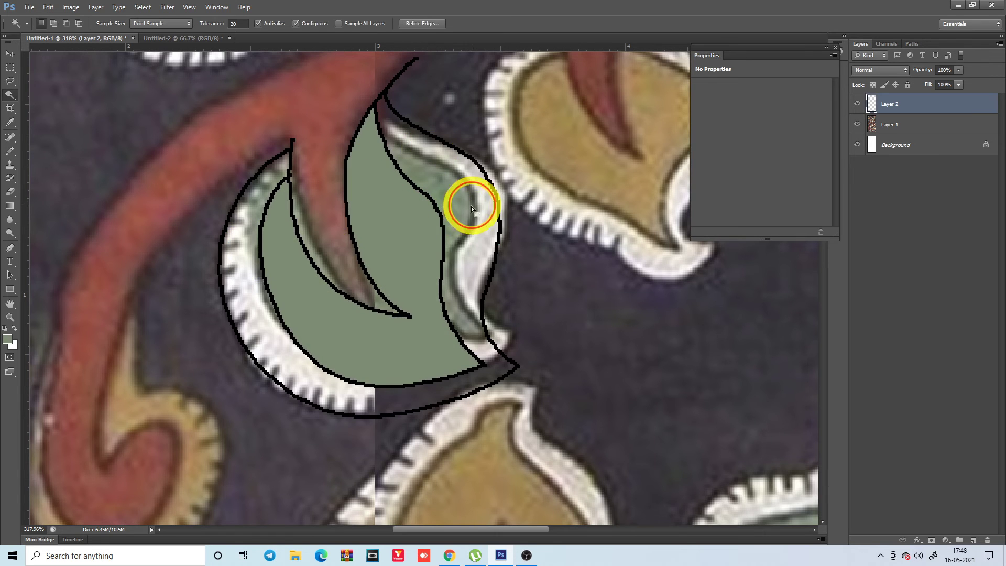
# Sample white and fill the leaf's outline ring with it.
pyautogui.press('i')
pyautogui.click(278, 331)
pyautogui.hotkey('alt', 'BackSpace')
pyautogui.hotkey('ctrl', '1')
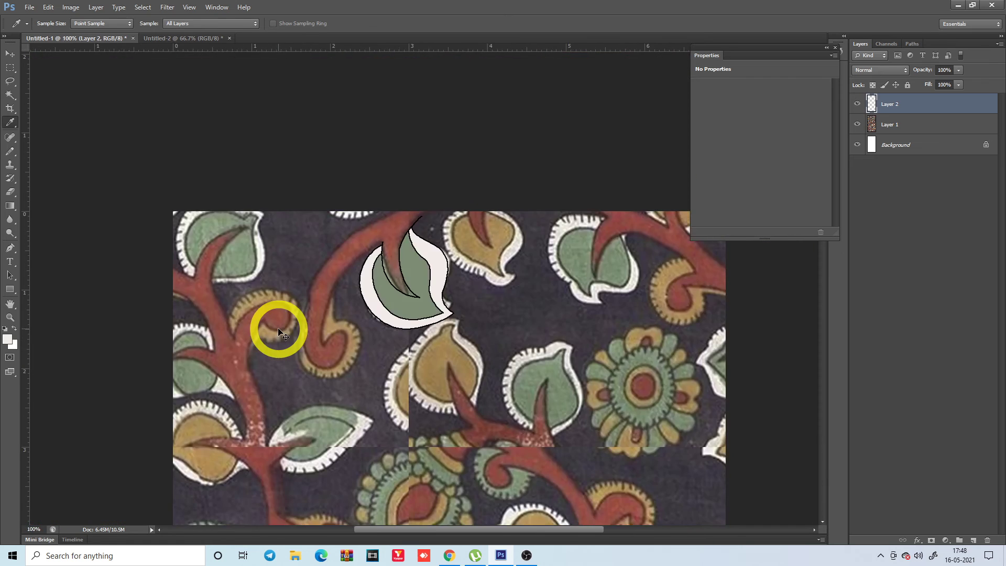
pyautogui.hotkey('ctrl', '-')
pyautogui.scroll(-3, 393, 233)
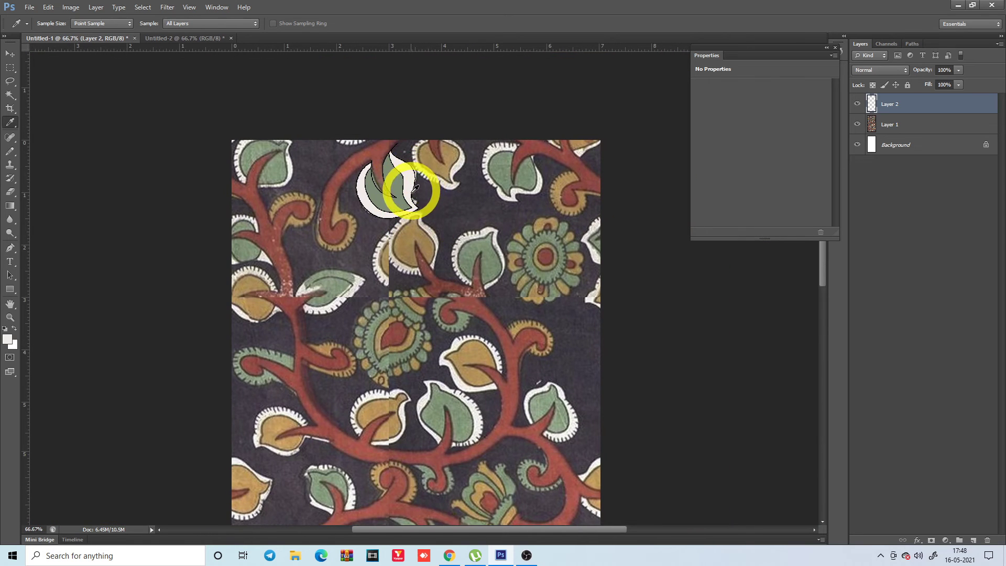
pyautogui.scroll(5, 398, 241)
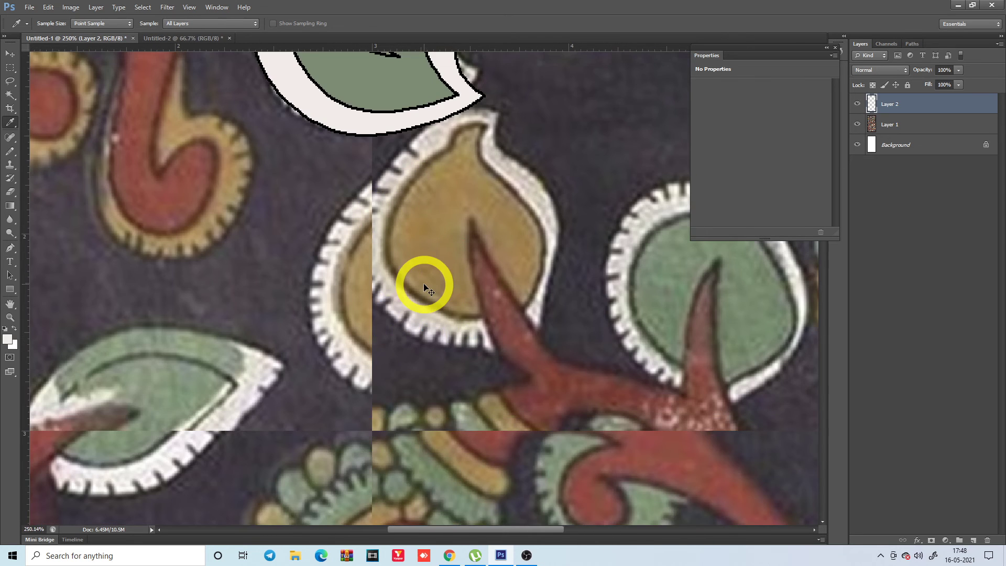
pyautogui.hotkey('ctrl', '1')
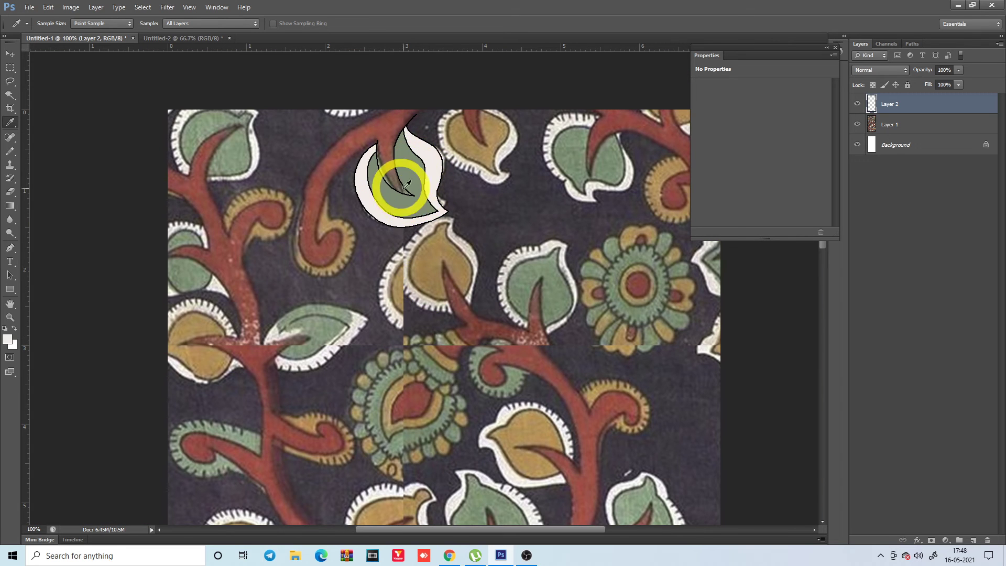
pyautogui.moveTo(438, 341); pyautogui.dragTo(398, 232)
pyautogui.scroll(-2, 392, 304)
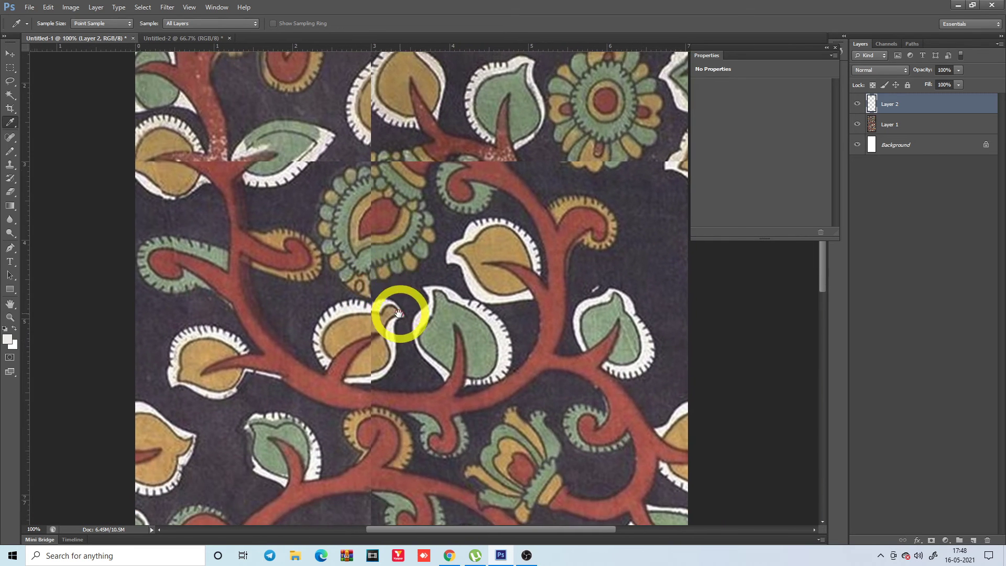
pyautogui.moveTo(398, 313); pyautogui.dragTo(382, 131)
pyautogui.moveTo(387, 296); pyautogui.dragTo(382, 123)
pyautogui.moveTo(388, 340); pyautogui.dragTo(385, 257)
pyautogui.moveTo(359, 460); pyautogui.dragTo(348, 319)
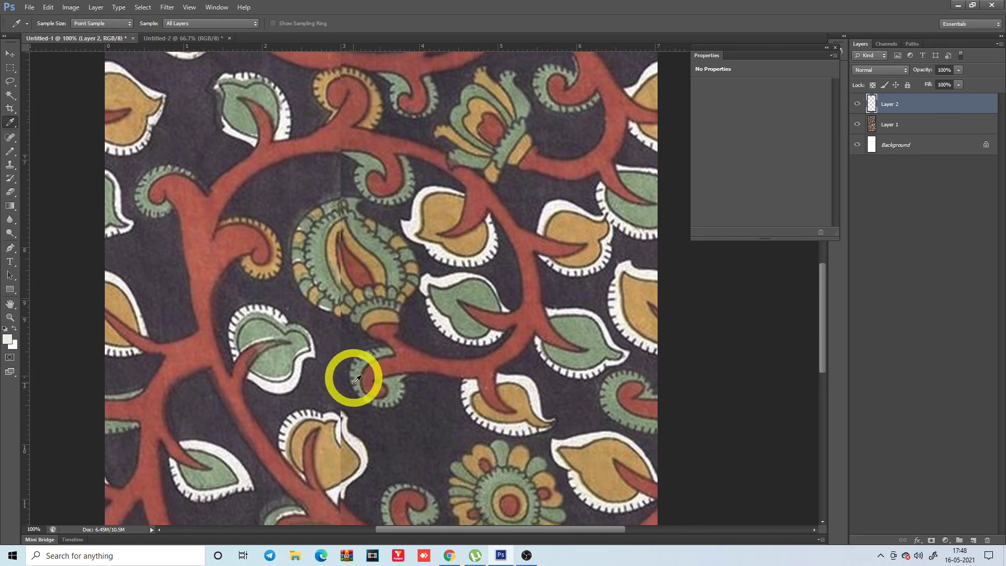
pyautogui.scroll(3, 386, 314)
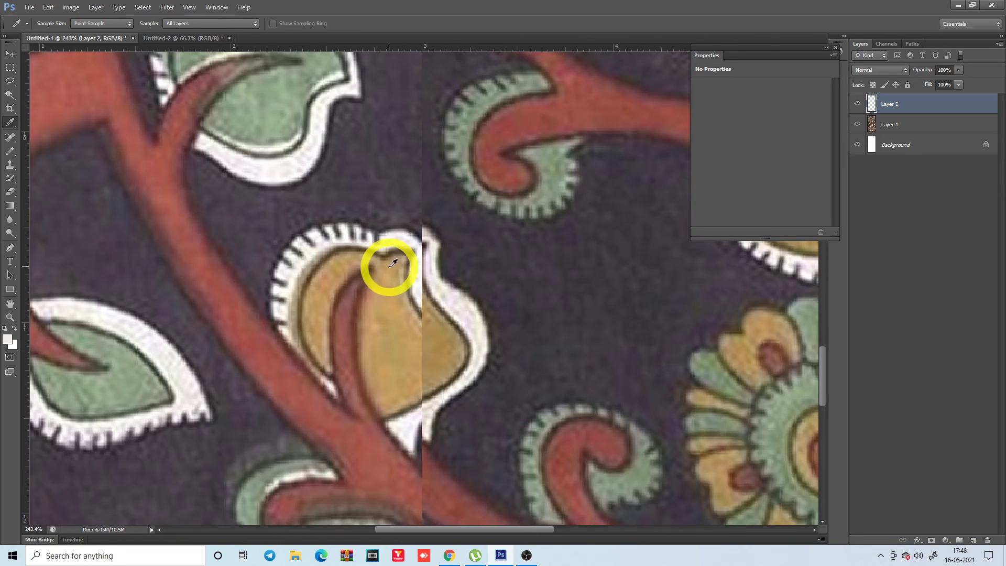
pyautogui.press('p')
pyautogui.click(418, 243)
pyautogui.moveTo(431, 292); pyautogui.dragTo(458, 328)
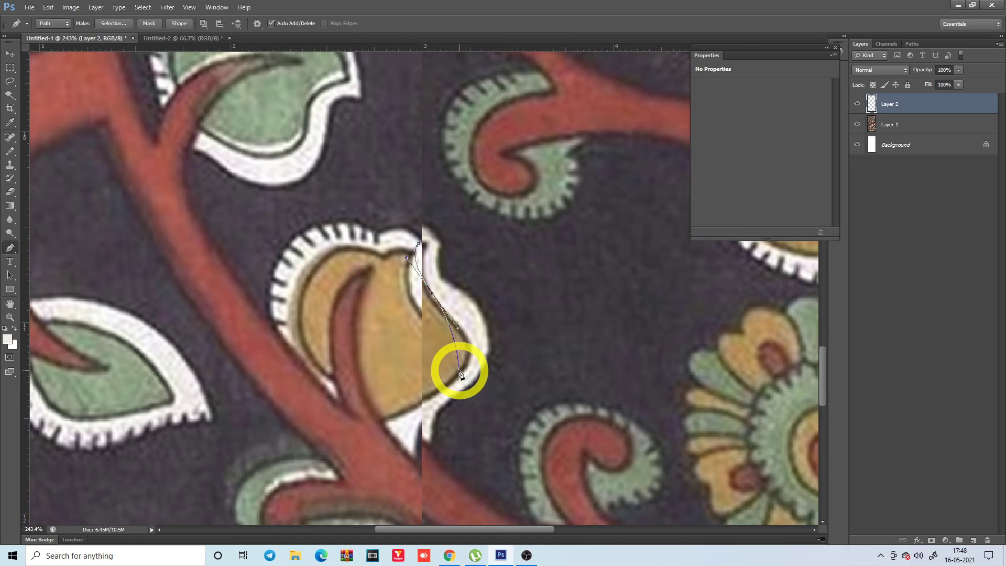
pyautogui.moveTo(401, 423); pyautogui.dragTo(421, 426)
pyautogui.moveTo(398, 257); pyautogui.dragTo(458, 321)
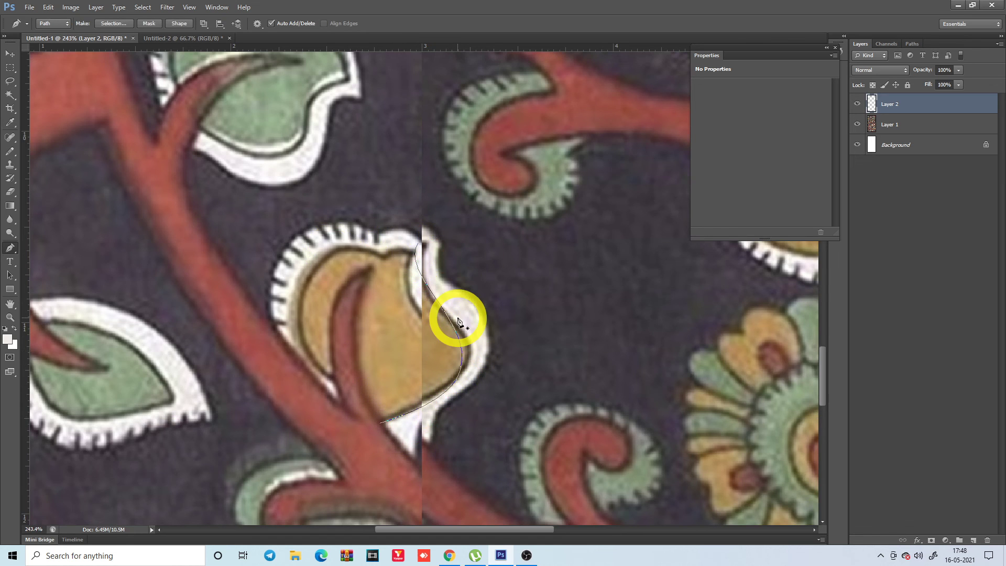
pyautogui.scroll(-5, 458, 317)
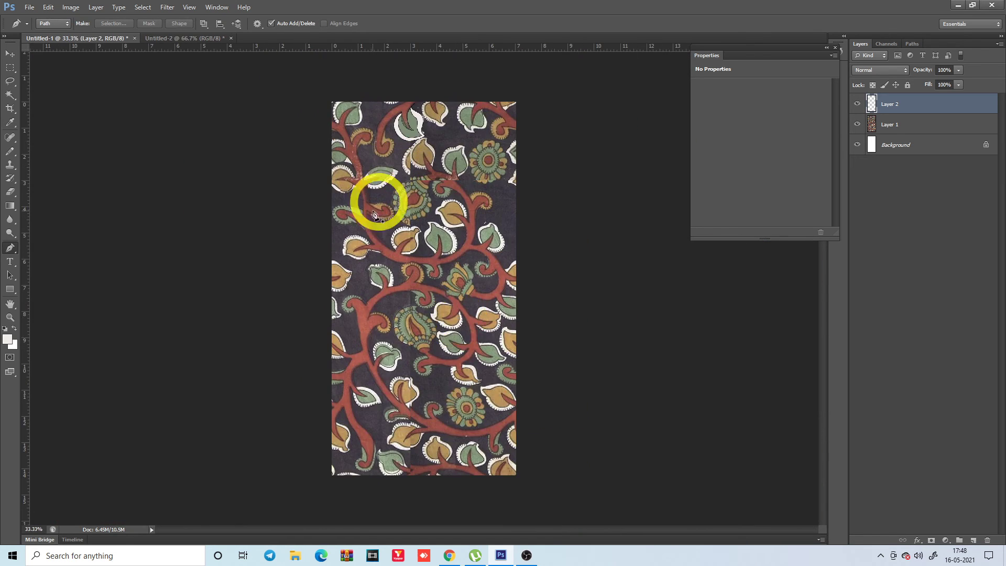
pyautogui.scroll(5, 346, 178)
pyautogui.click(212, 286)
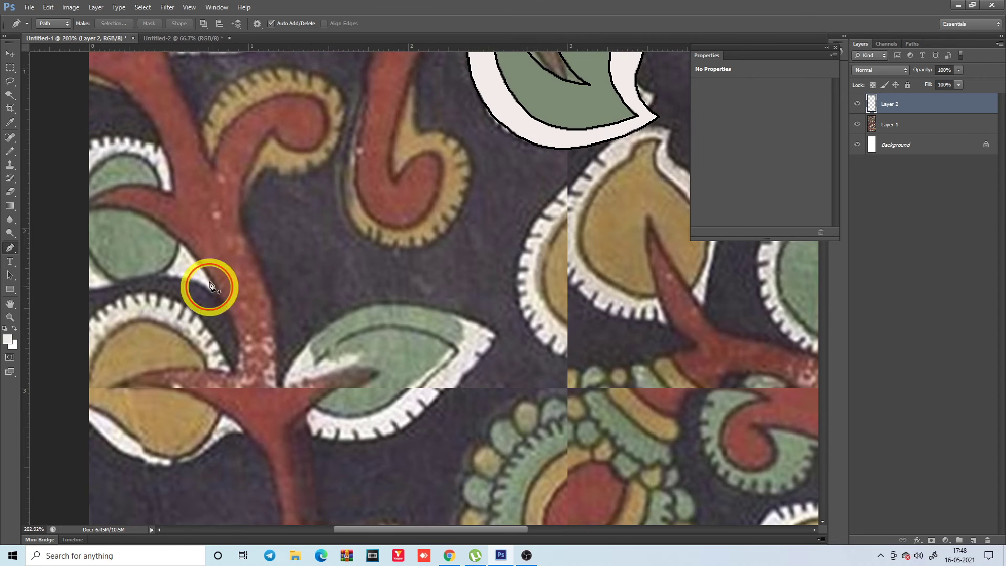
pyautogui.moveTo(132, 212); pyautogui.dragTo(77, 211)
pyautogui.click(77, 211)
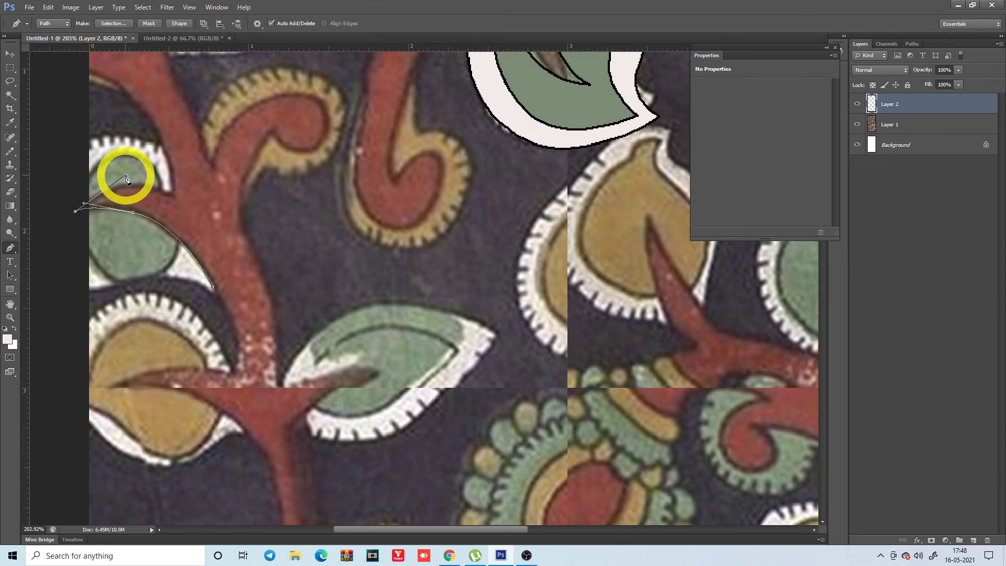
pyautogui.moveTo(164, 184); pyautogui.dragTo(188, 201)
pyautogui.hotkey('ctrl', 'alt', 'z')
pyautogui.hotkey('ctrl', 'alt', 'z')
pyautogui.hotkey('ctrl', 'alt', 'z')
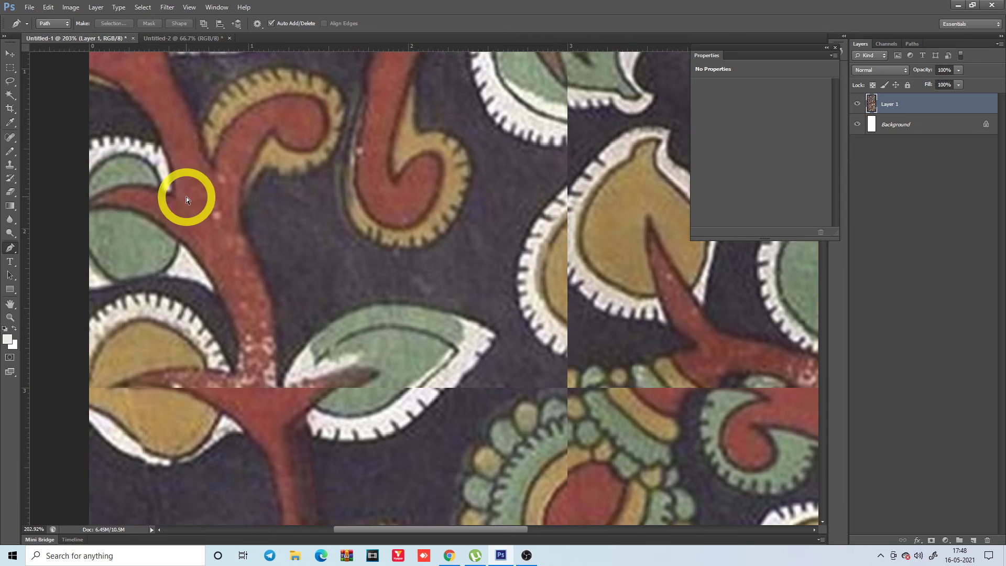
pyautogui.hotkey('ctrl', '-')
pyautogui.hotkey('ctrl', '-')
pyautogui.hotkey('ctrl', '-')
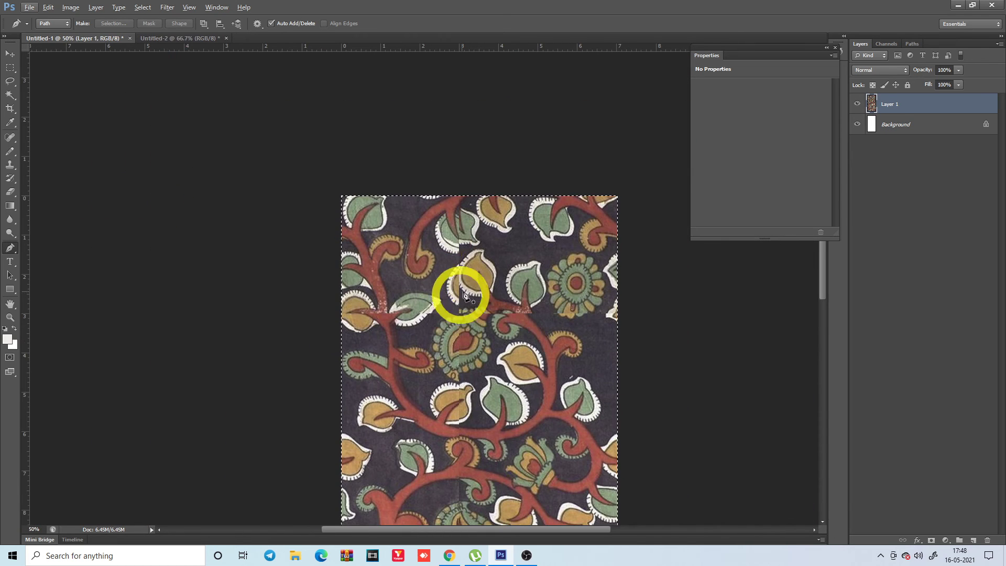
pyautogui.hotkey('ctrl', 'shift', 'z')
pyautogui.hotkey('ctrl', 'shift', 'z')
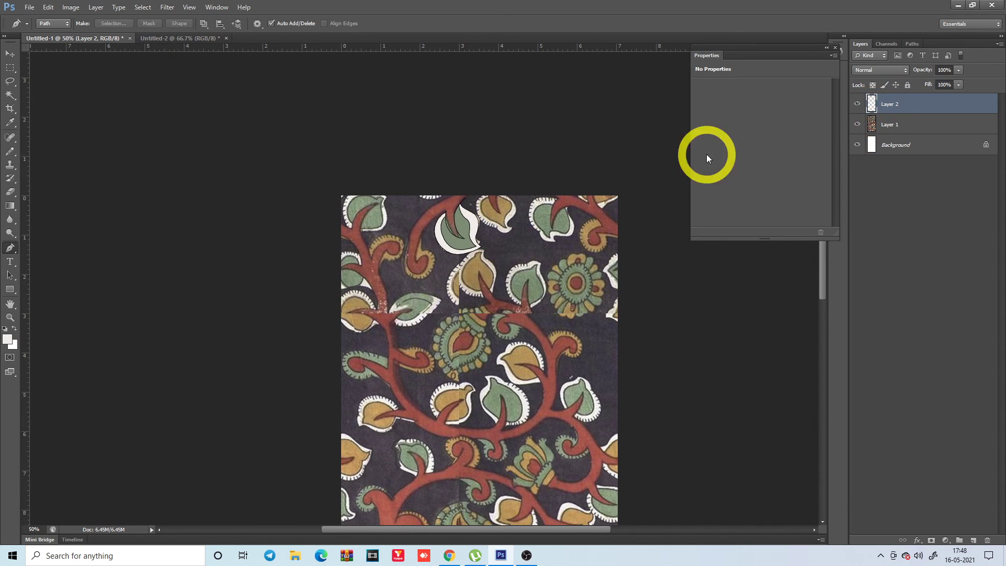
pyautogui.scroll(5, 532, 273)
pyautogui.hotkey('alt', 'i')
pyautogui.press('Escape')
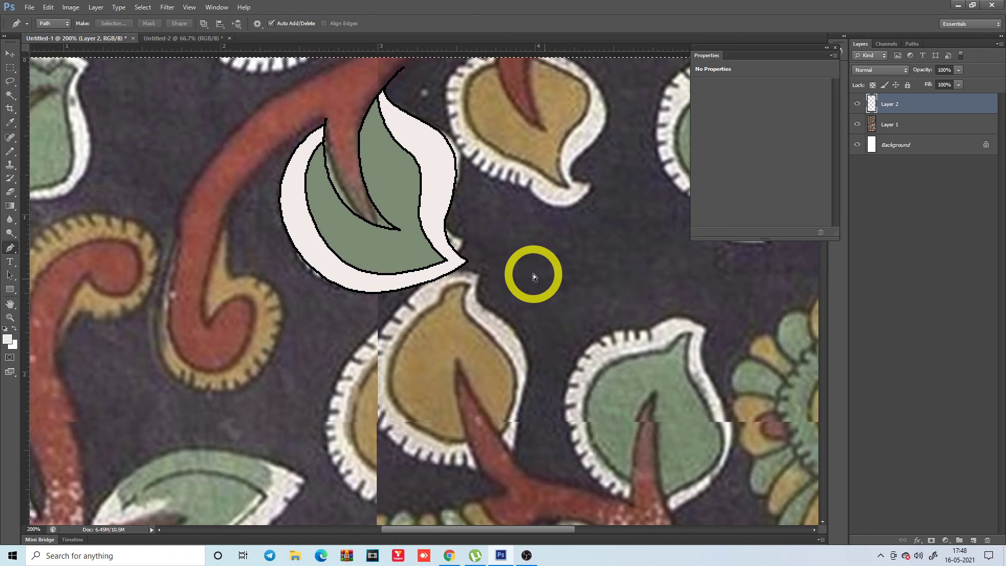
pyautogui.scroll(-4, 532, 273)
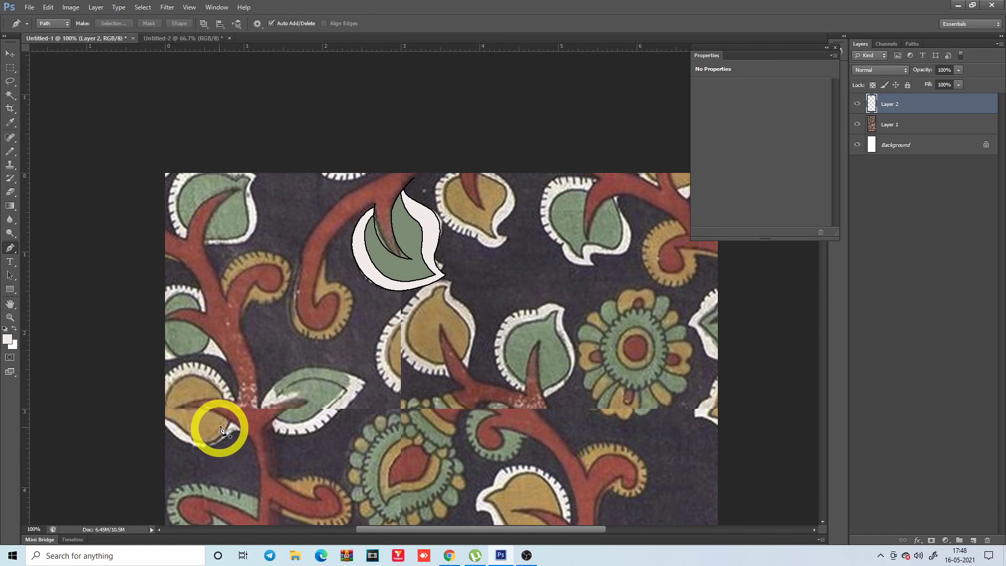
pyautogui.hotkey('alt', 't')
pyautogui.click(755, 48)
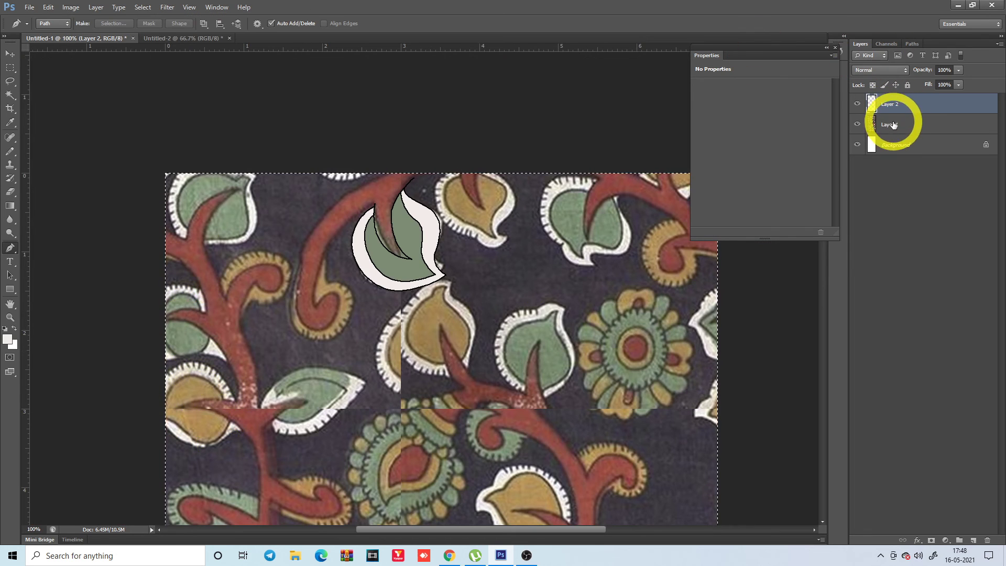
pyautogui.click(890, 125)
pyautogui.hotkey('alt', 't')
pyautogui.press('Up')
pyautogui.press('Right')
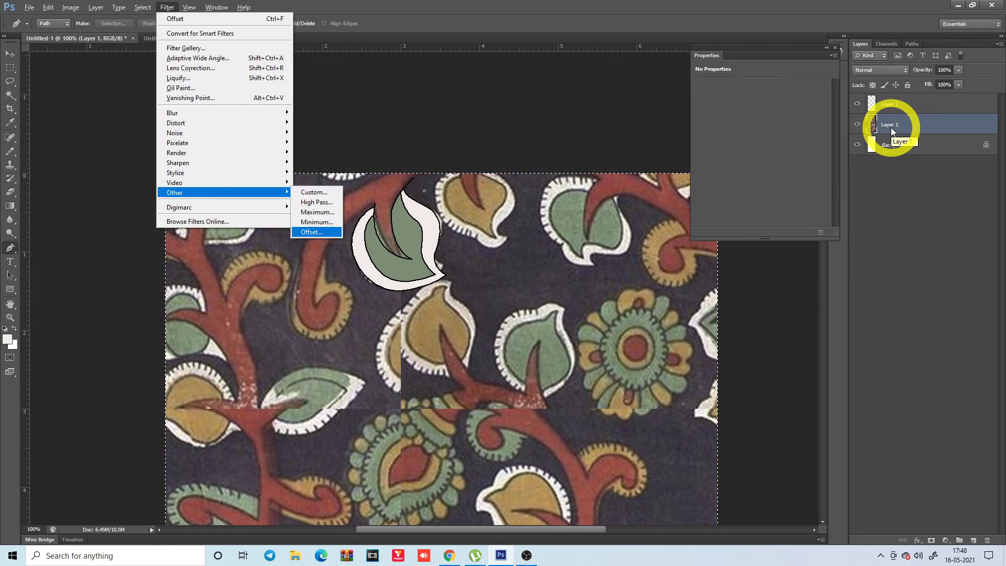
pyautogui.press('Up')
pyautogui.press('Return')
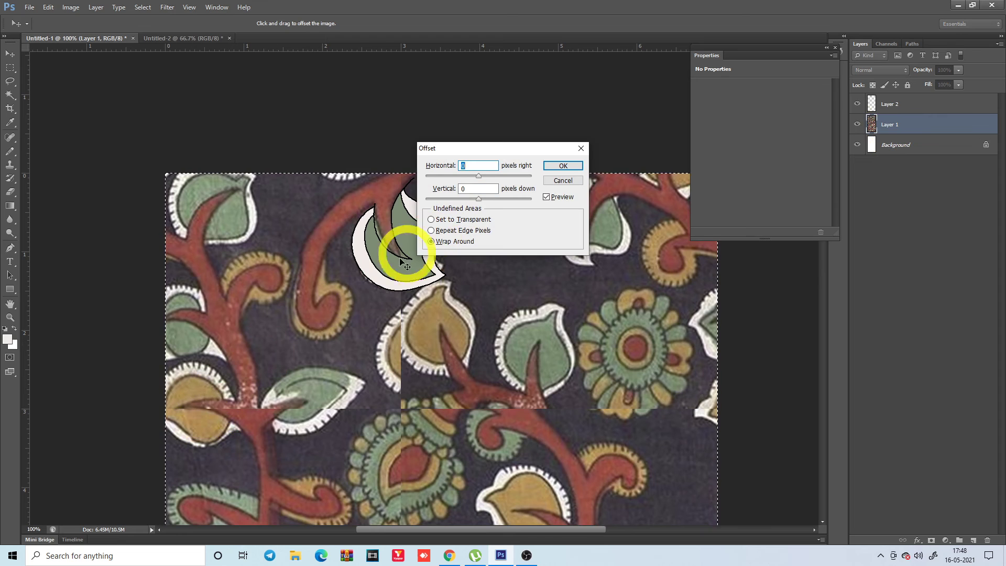
pyautogui.moveTo(198, 424)
pyautogui.mouseDown()
pyautogui.moveTo(224, 429)
pyautogui.moveTo(197, 334)
pyautogui.moveTo(234, 342)
pyautogui.mouseUp()
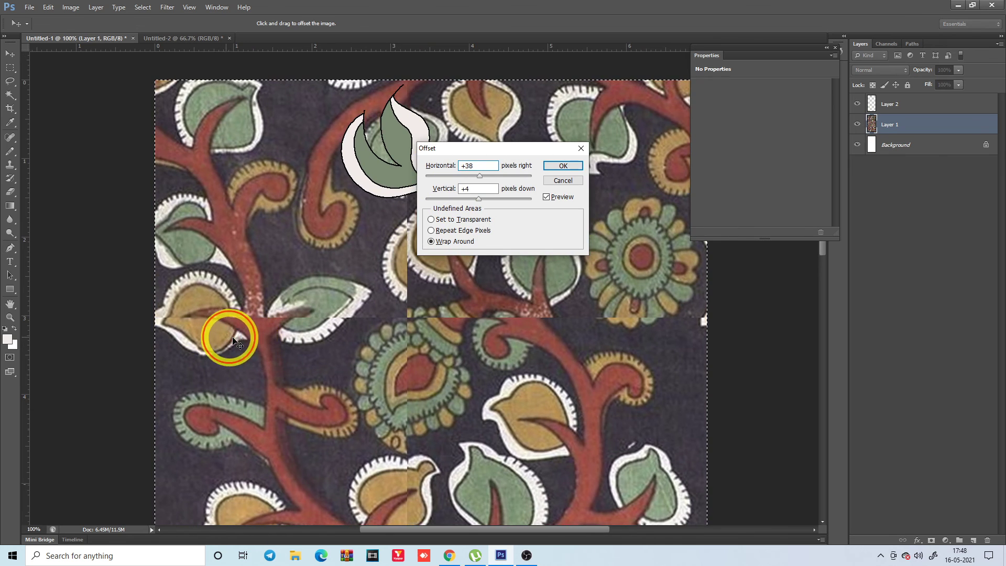
pyautogui.moveTo(235, 341); pyautogui.dragTo(273, 350)
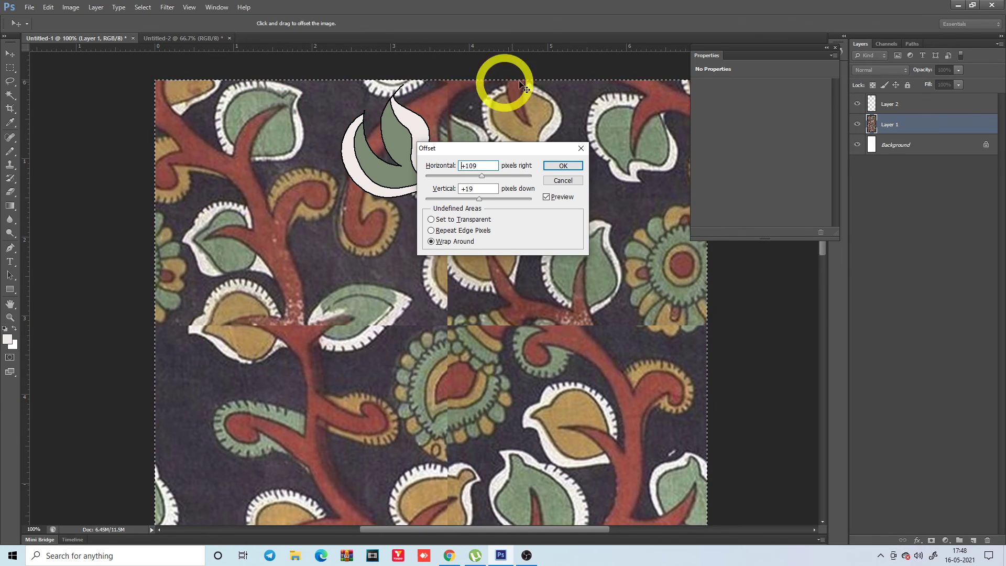
pyautogui.click(562, 180)
pyautogui.press('p')
pyautogui.hotkey('ctrl', '-')
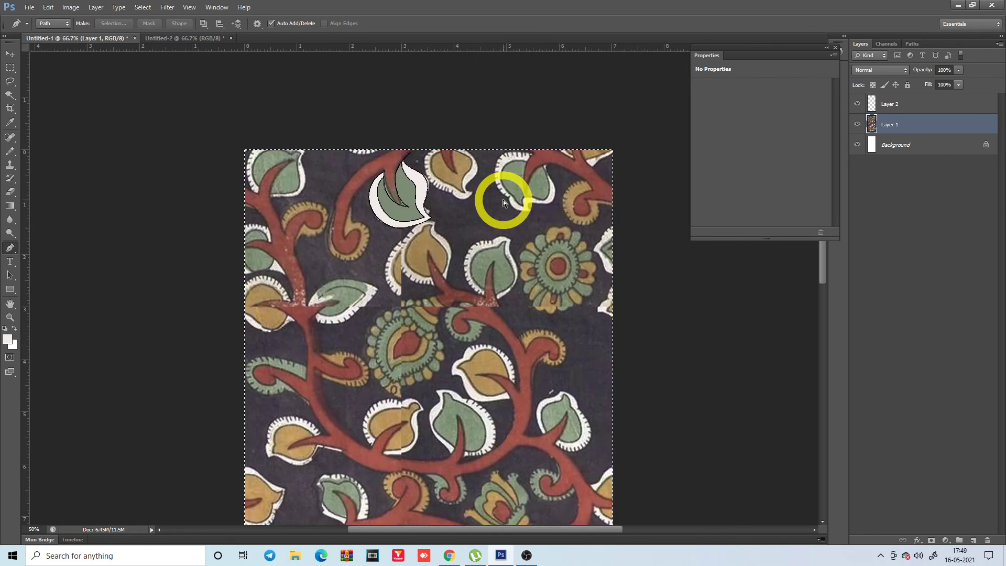
pyautogui.hotkey('ctrl', '-')
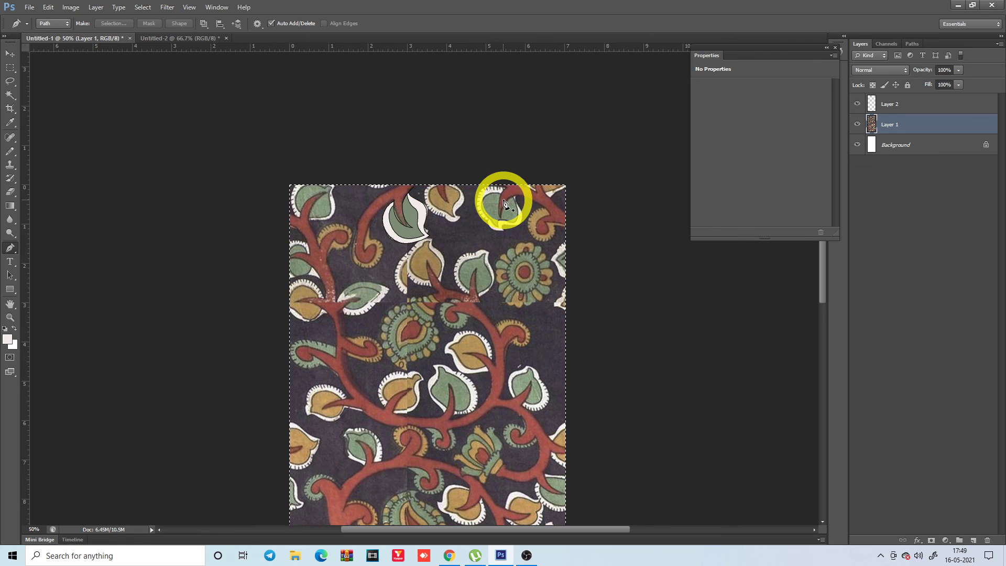
pyautogui.scroll(-2, 450, 236)
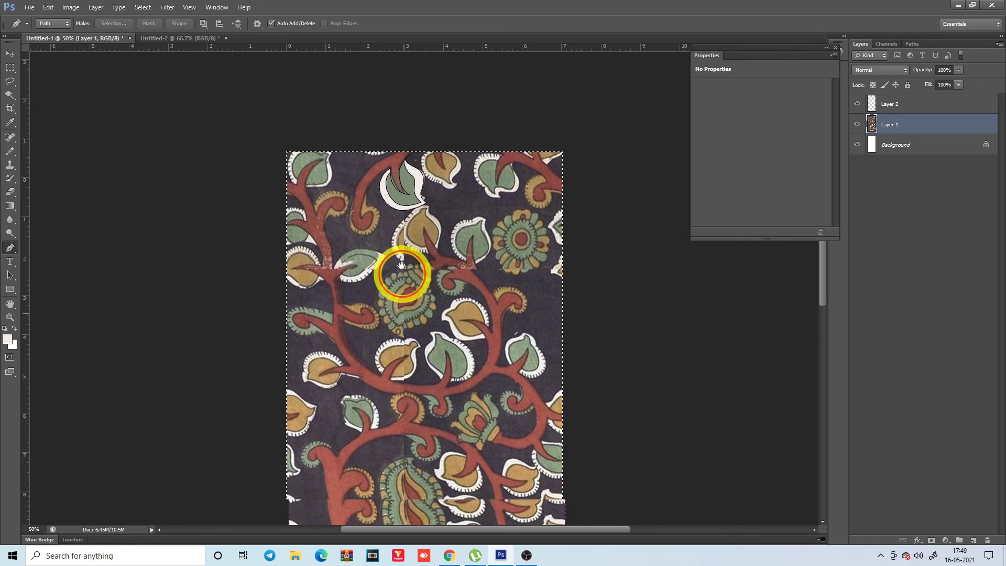
pyautogui.scroll(-5, 293, 217)
pyautogui.scroll(-2, 331, 336)
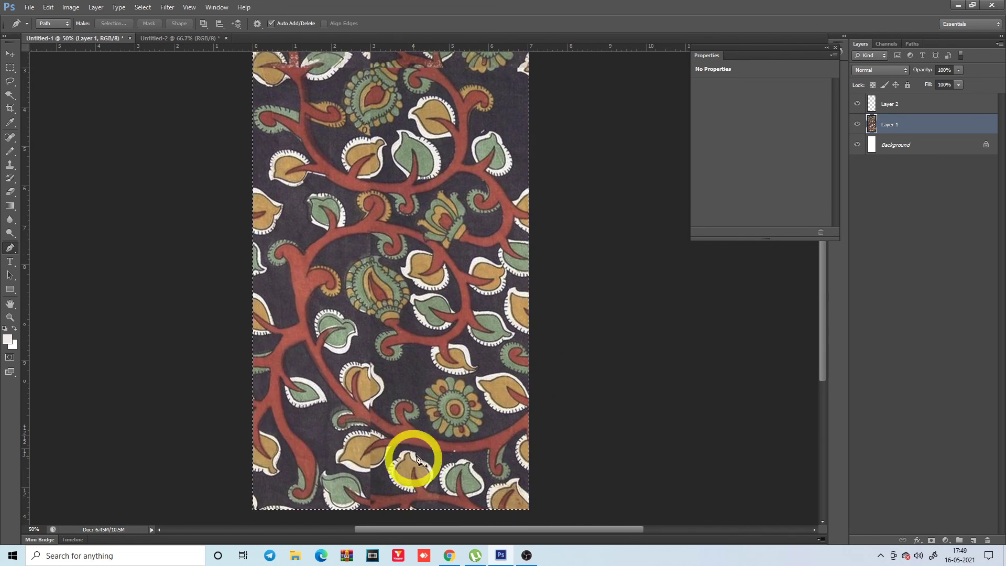